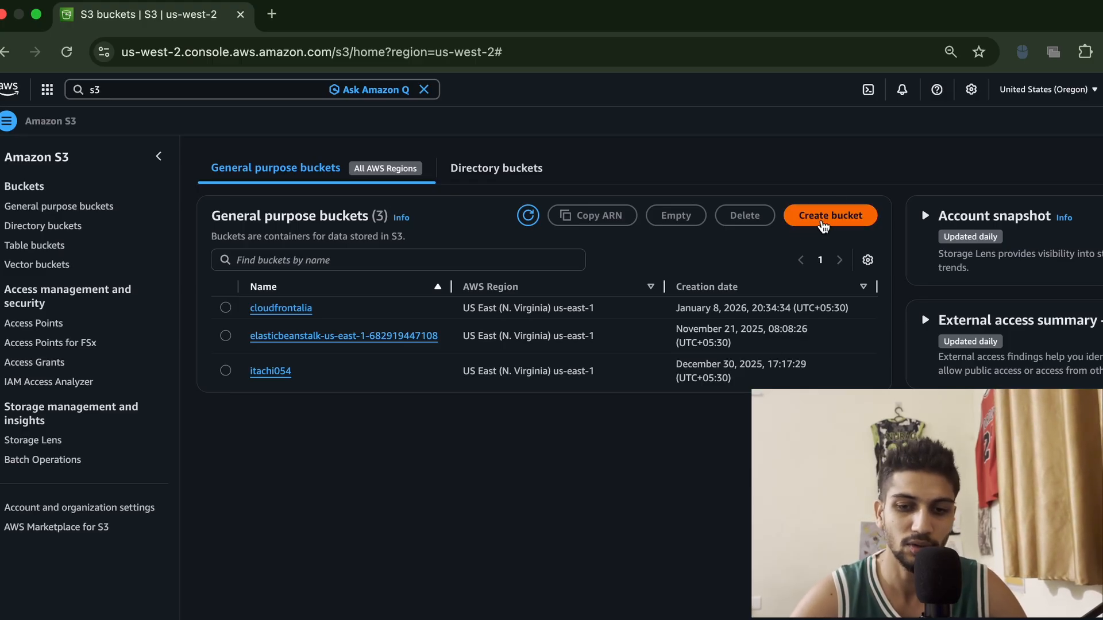
Start creating a general purpose bucket and name it newbucket-test
{"action": "left_click", "coordinate": [838, 217]}
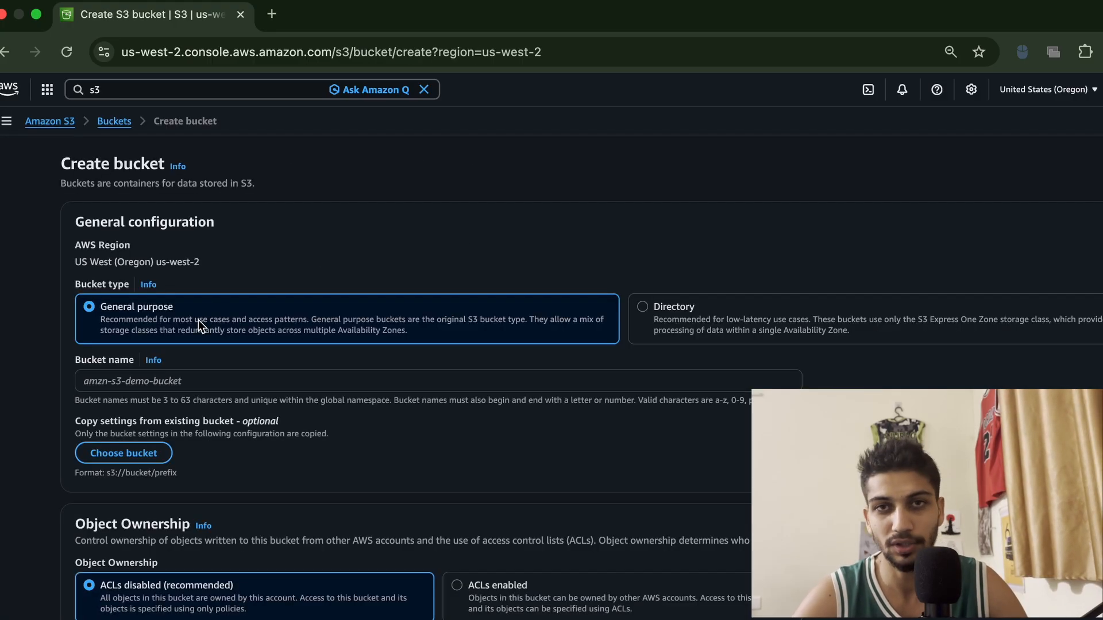
{"action": "left_click", "coordinate": [145, 382]}
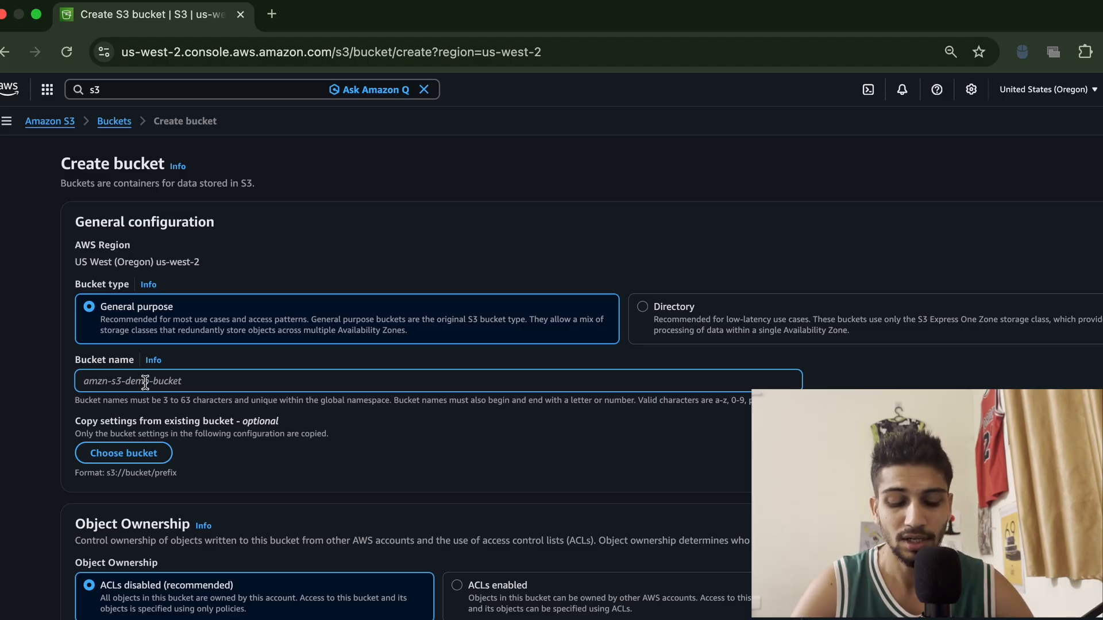
{"action": "type", "text": "newbucket"}
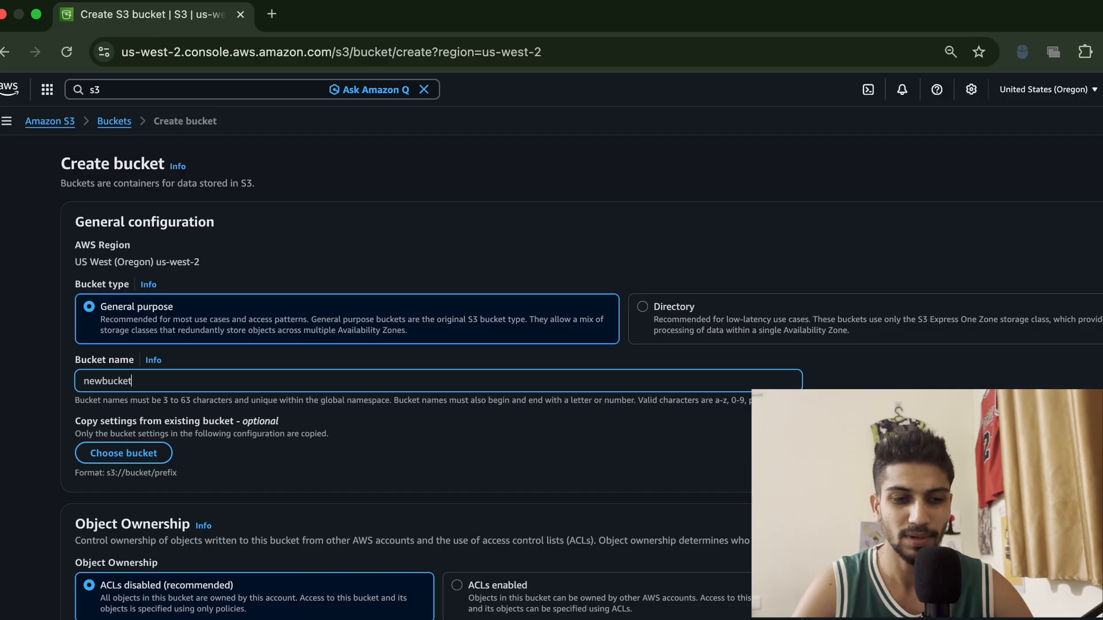
{"action": "type", "text": "-"}
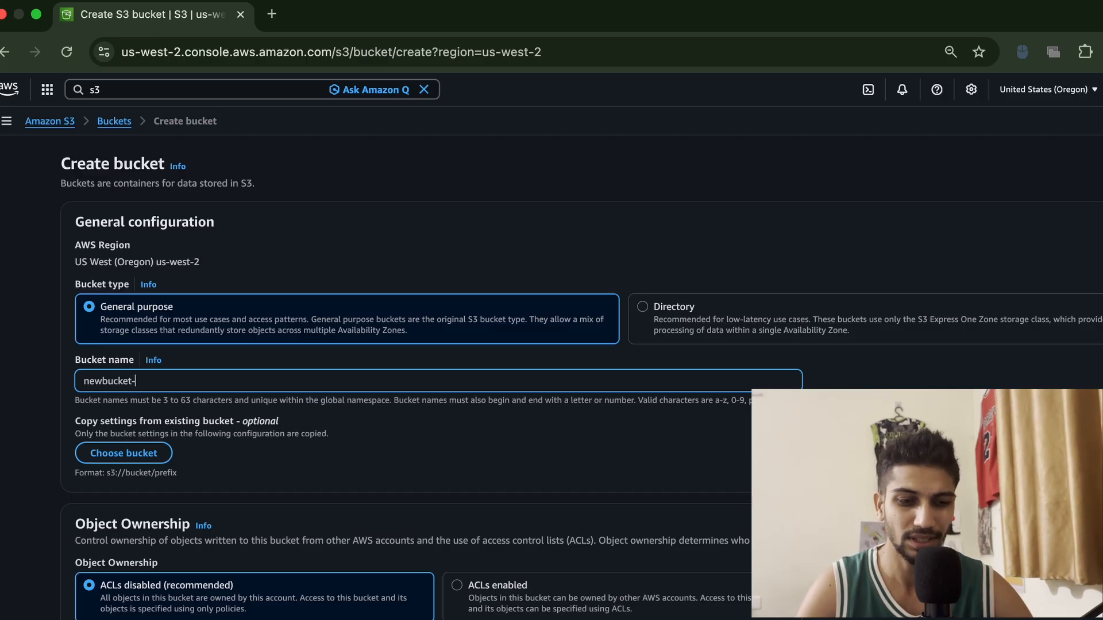
{"action": "type", "text": "test"}
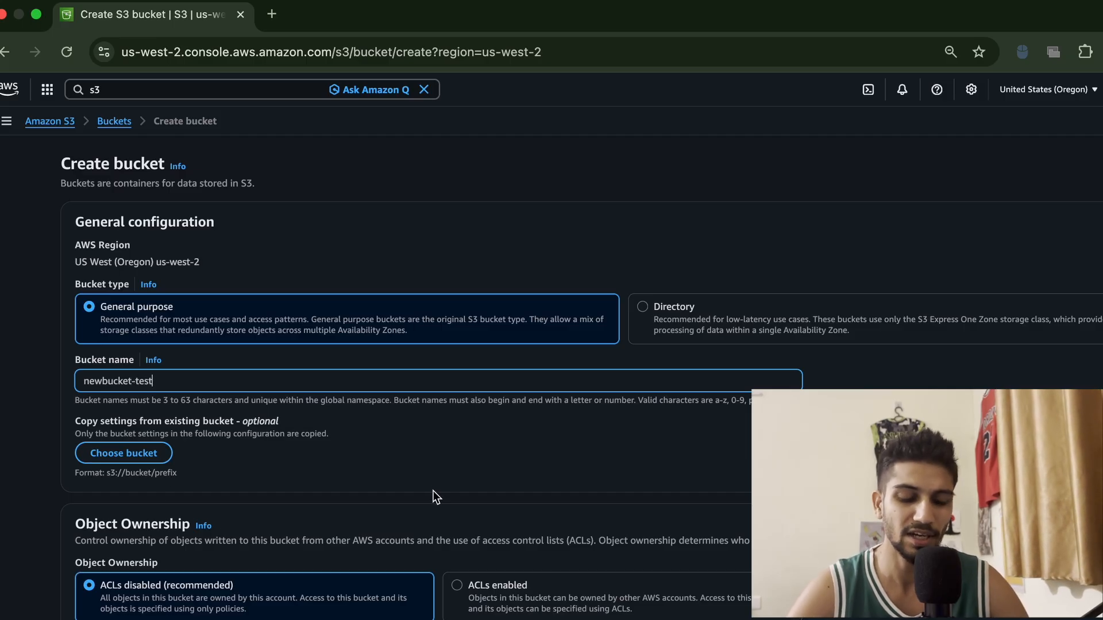
Try turning off Block all public access, then re-enable it
{"action": "scroll", "coordinate": [433, 489], "scroll_direction": "down", "scroll_amount": 5}
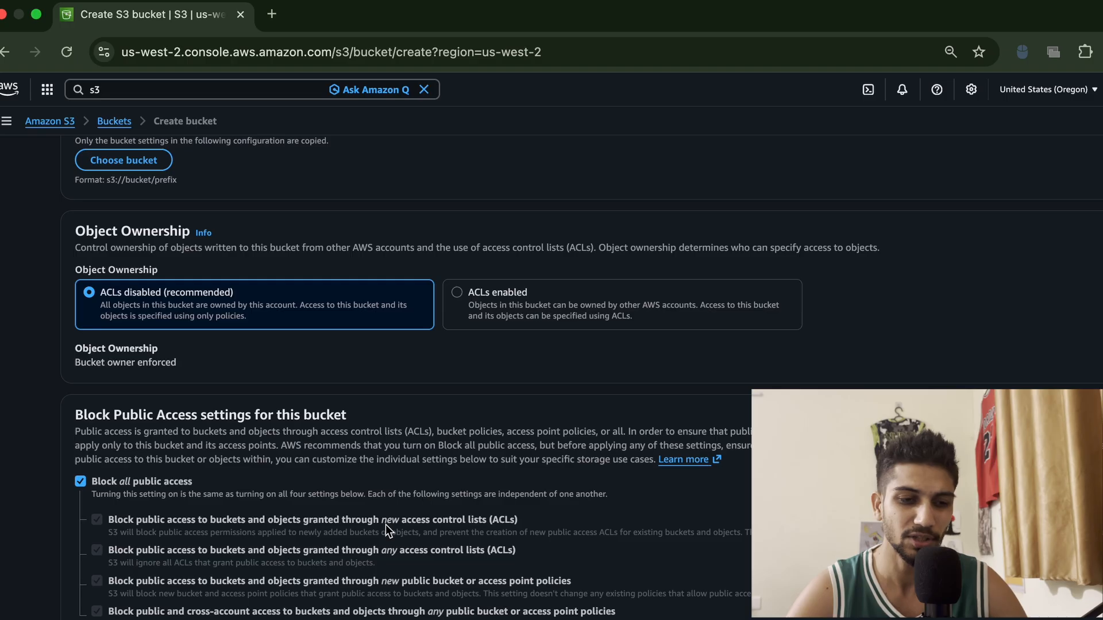
{"action": "scroll", "coordinate": [385, 525], "scroll_direction": "up", "scroll_amount": 5}
{"action": "scroll", "coordinate": [250, 412], "scroll_direction": "down", "scroll_amount": 2}
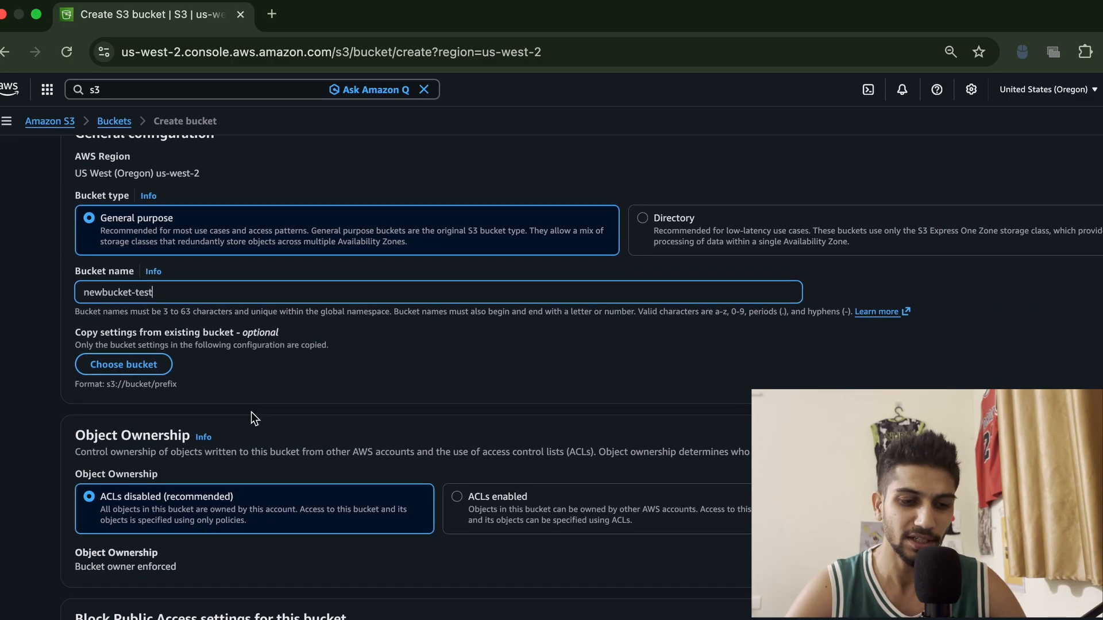
{"action": "scroll", "coordinate": [250, 412], "scroll_direction": "down", "scroll_amount": 2}
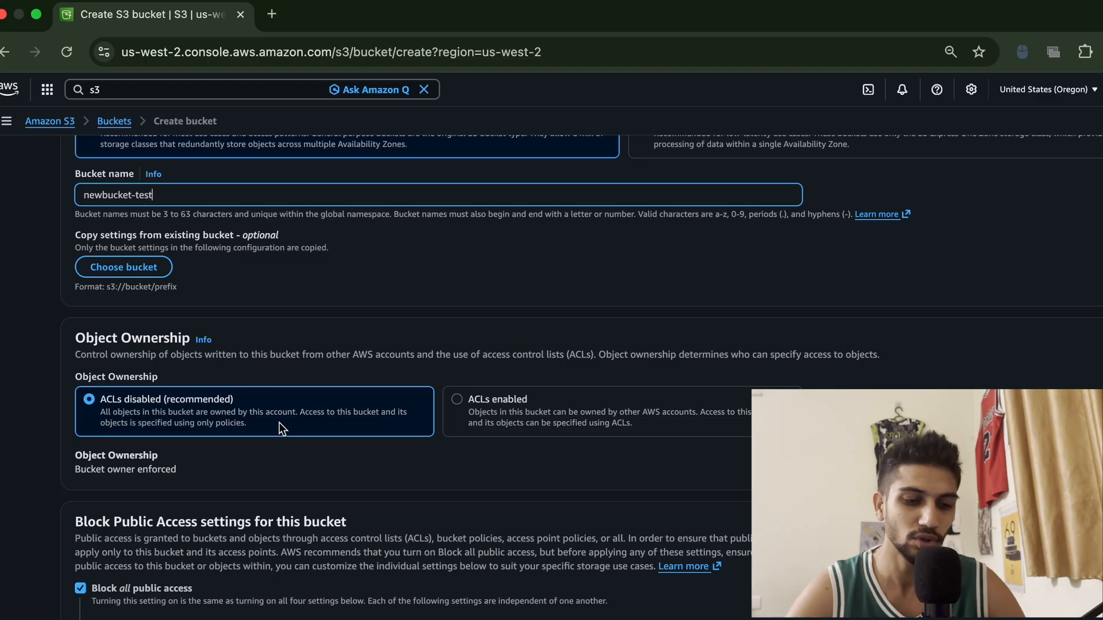
{"action": "scroll", "coordinate": [279, 422], "scroll_direction": "down", "scroll_amount": 2}
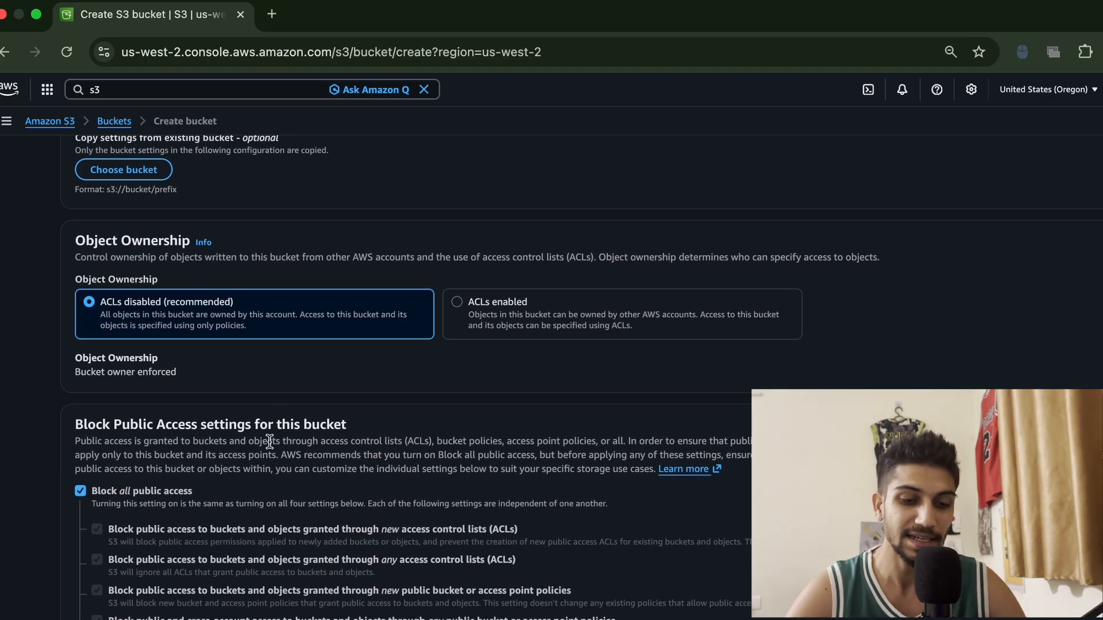
{"action": "scroll", "coordinate": [360, 436], "scroll_direction": "down", "scroll_amount": 1}
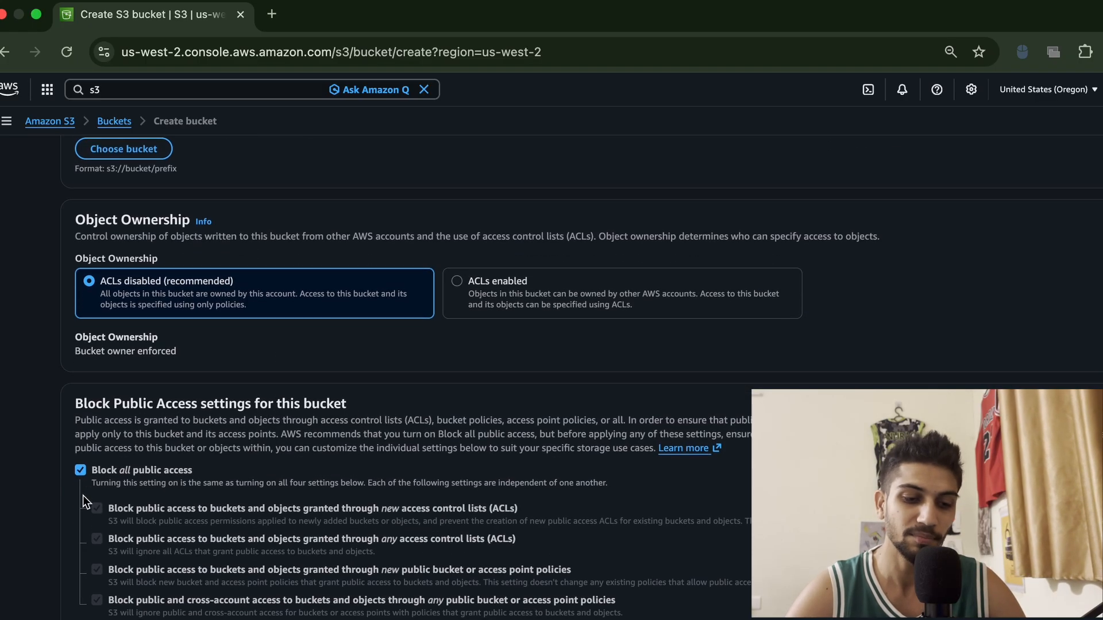
{"action": "left_click", "coordinate": [81, 470]}
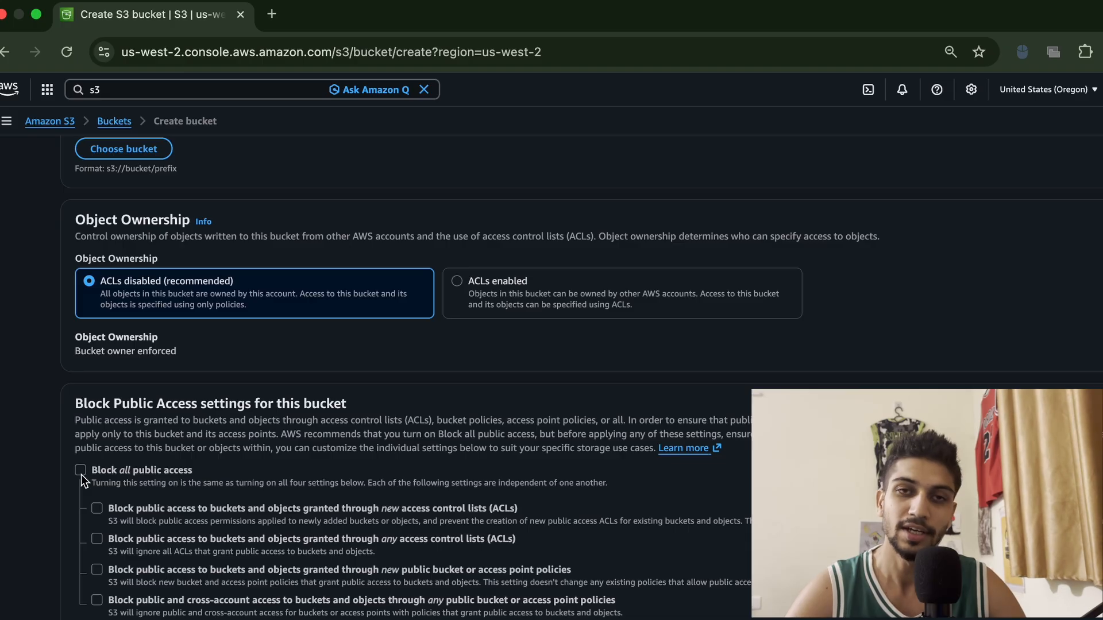
{"action": "left_click", "coordinate": [80, 470]}
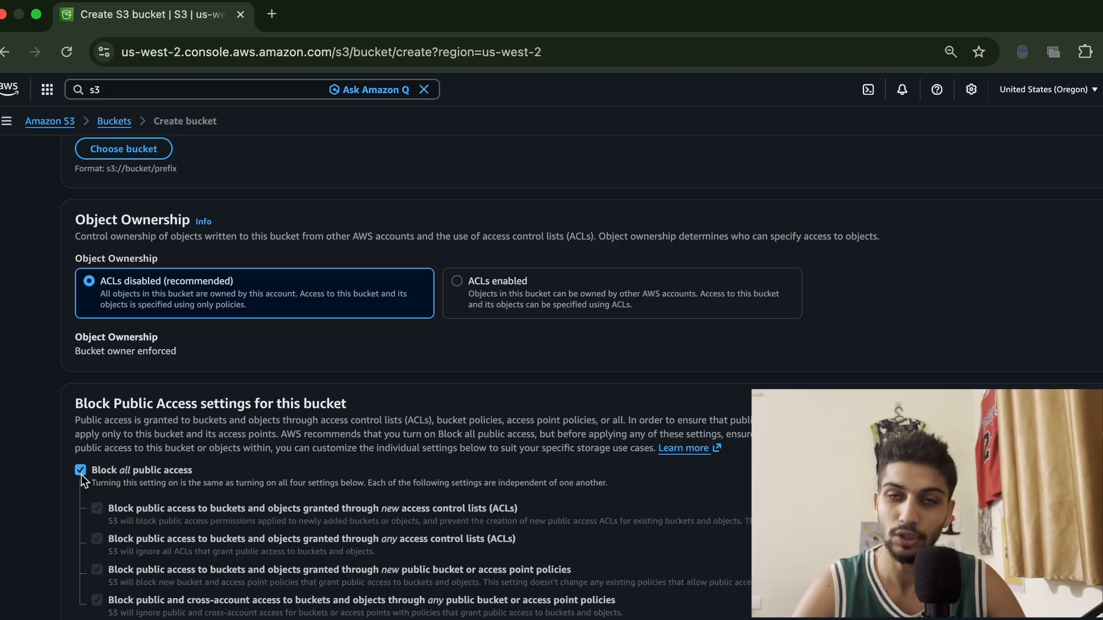
{"action": "left_click", "coordinate": [81, 474]}
{"action": "left_click", "coordinate": [81, 475]}
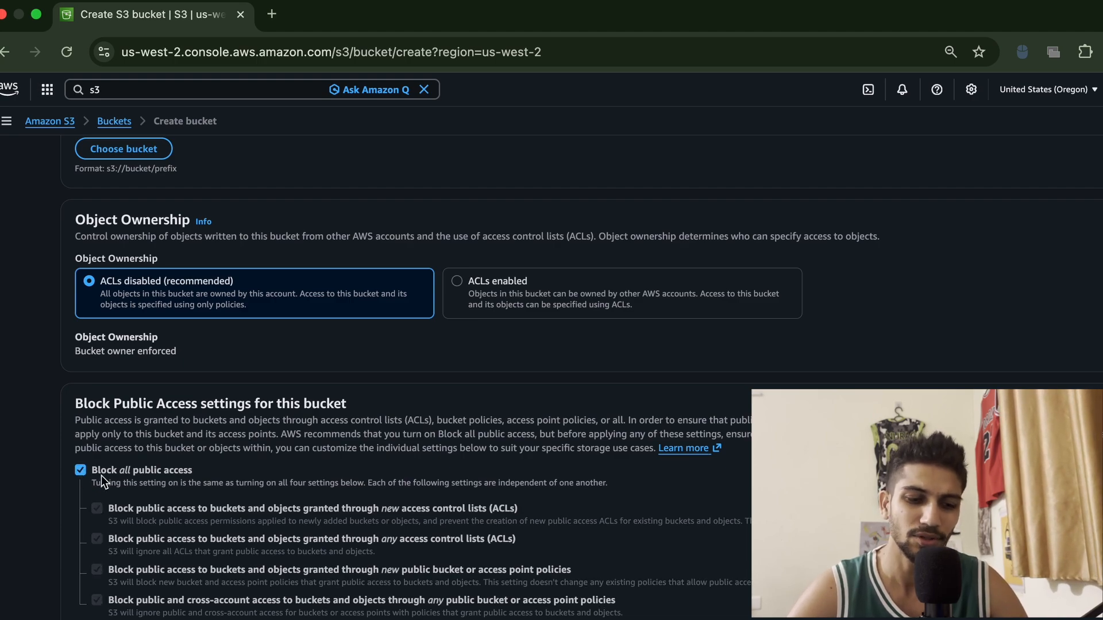
Review the remaining bucket settings for versioning, tags and default encryption
{"action": "scroll", "coordinate": [356, 533], "scroll_direction": "down", "scroll_amount": 3}
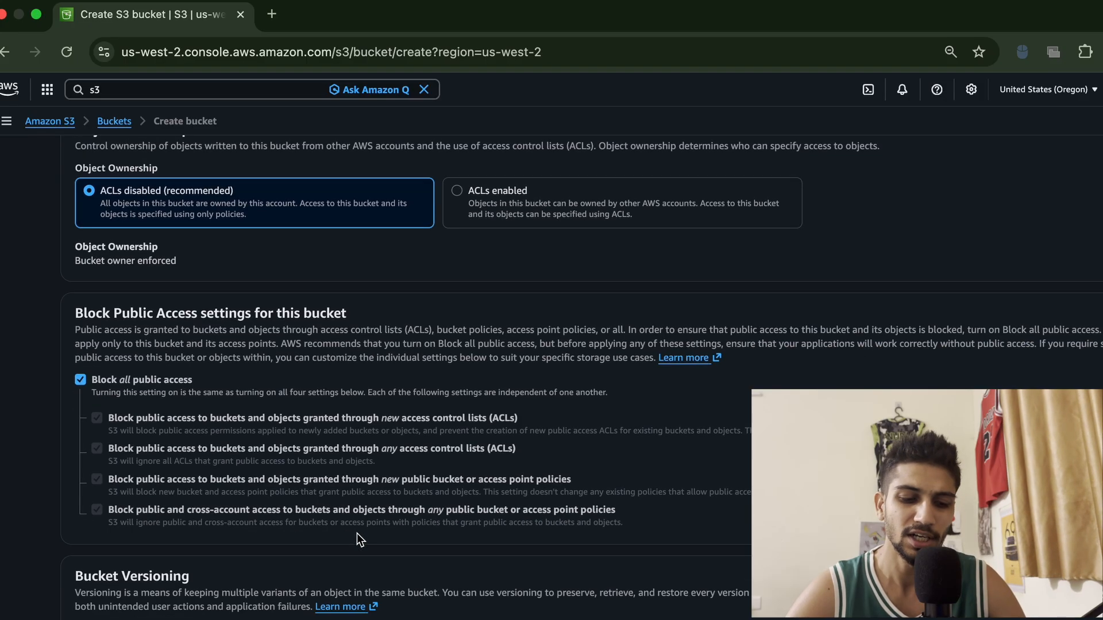
{"action": "scroll", "coordinate": [86, 600], "scroll_direction": "down", "scroll_amount": 2}
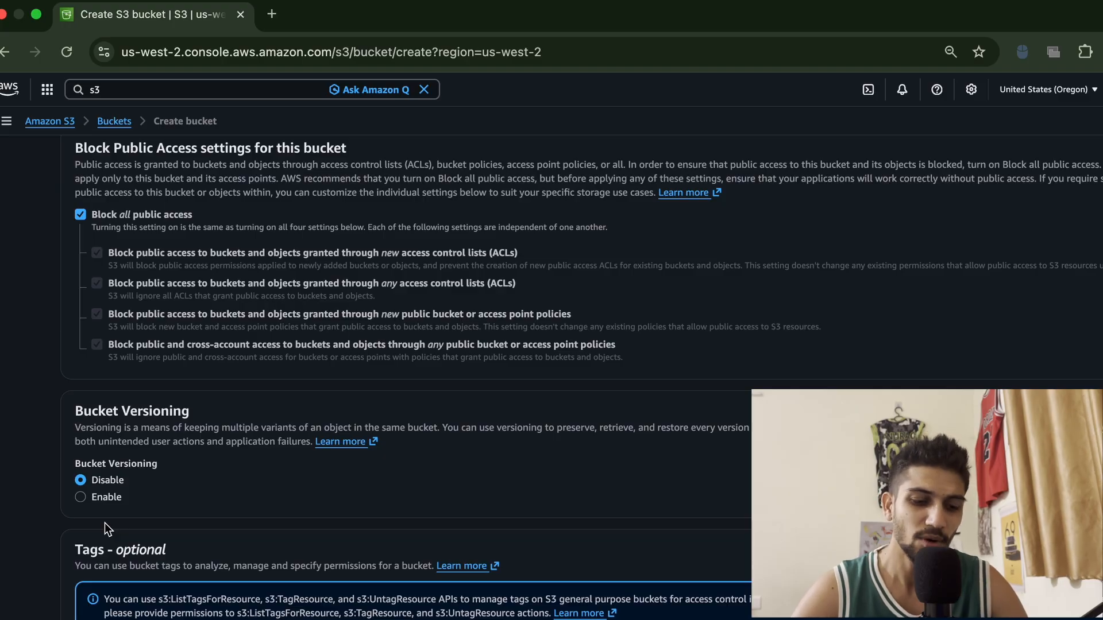
{"action": "scroll", "coordinate": [105, 522], "scroll_direction": "down", "scroll_amount": 6}
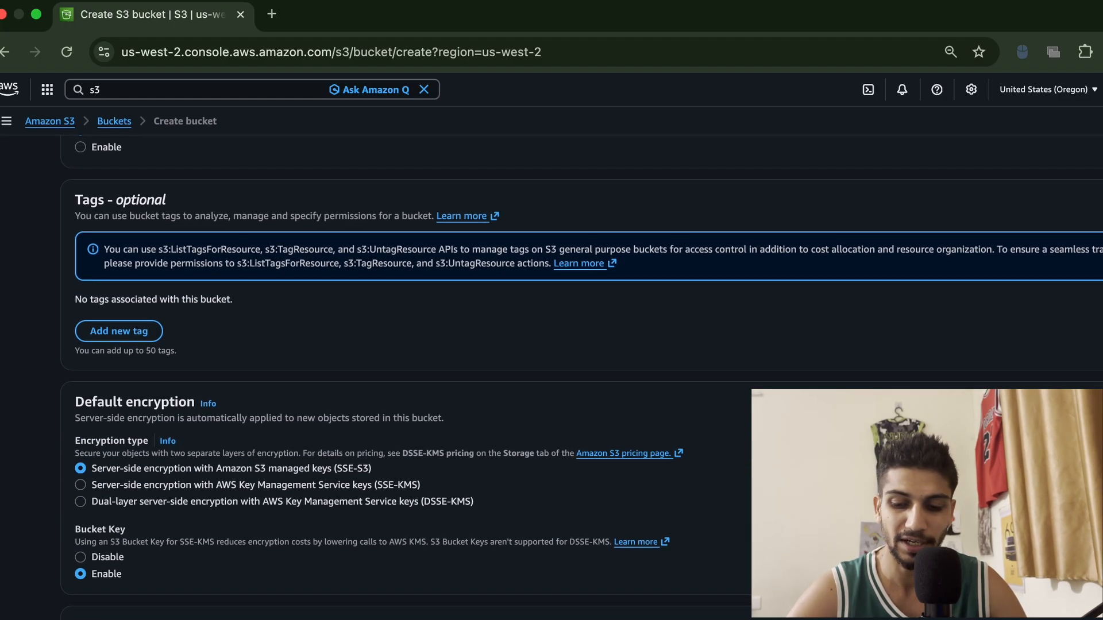
{"action": "scroll", "coordinate": [402, 368], "scroll_direction": "down", "scroll_amount": 2}
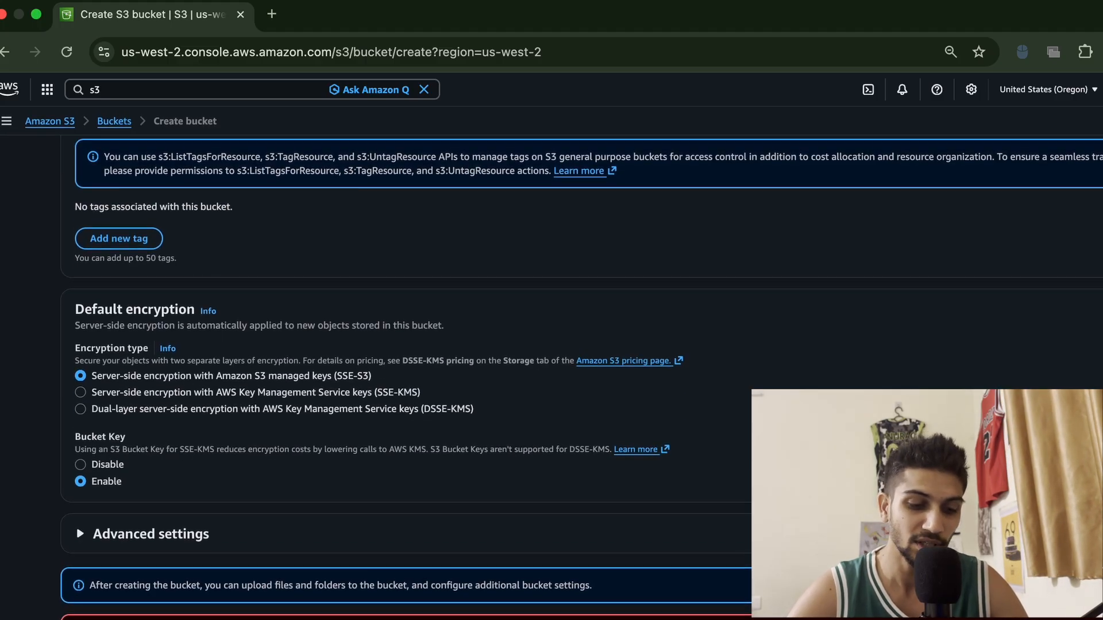
{"action": "scroll", "coordinate": [365, 338], "scroll_direction": "up", "scroll_amount": 15}
{"action": "scroll", "coordinate": [364, 340], "scroll_direction": "up", "scroll_amount": 3}
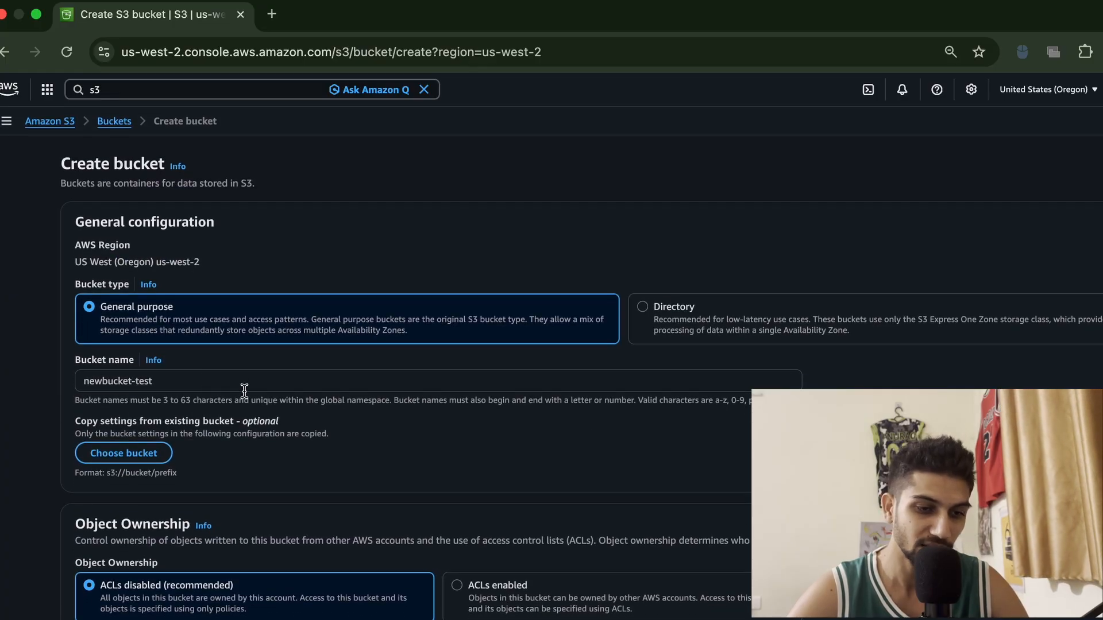
{"action": "scroll", "coordinate": [244, 390], "scroll_direction": "down", "scroll_amount": 17}
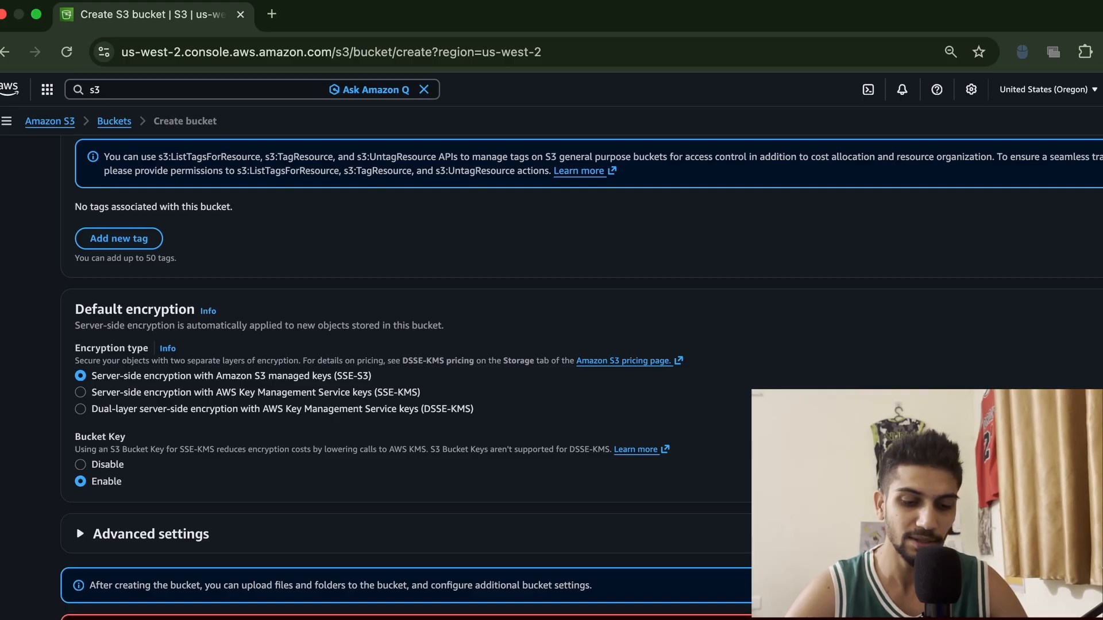
Rename the bucket to newbucket-test-oregon and create it with the default settings
{"action": "scroll", "coordinate": [447, 560], "scroll_direction": "up", "scroll_amount": 15}
{"action": "left_click", "coordinate": [205, 245]}
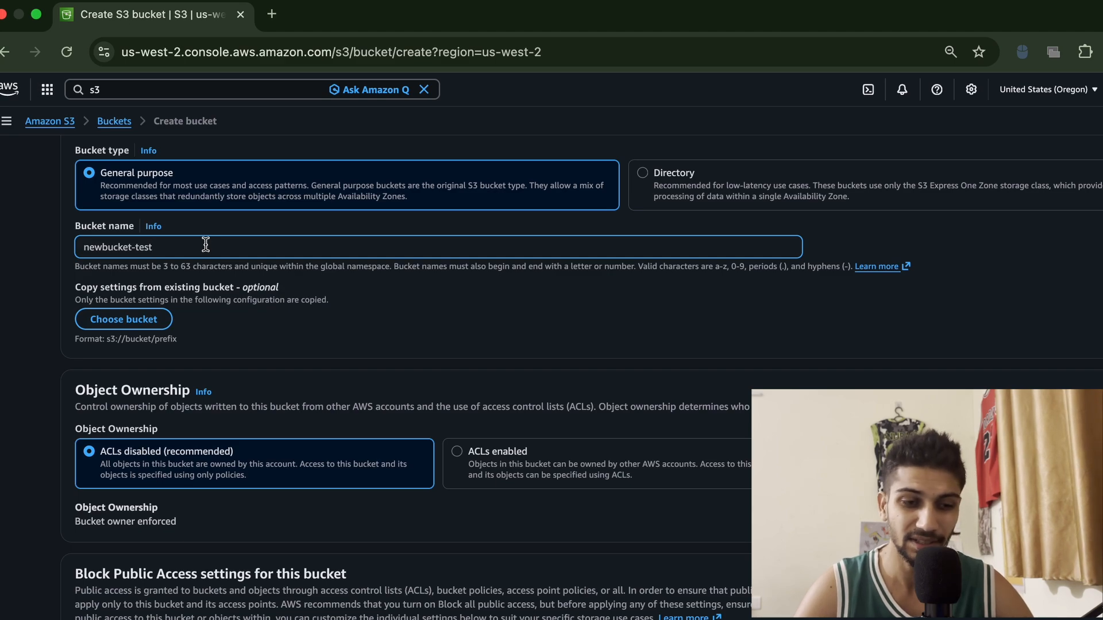
{"action": "type", "text": "-"}
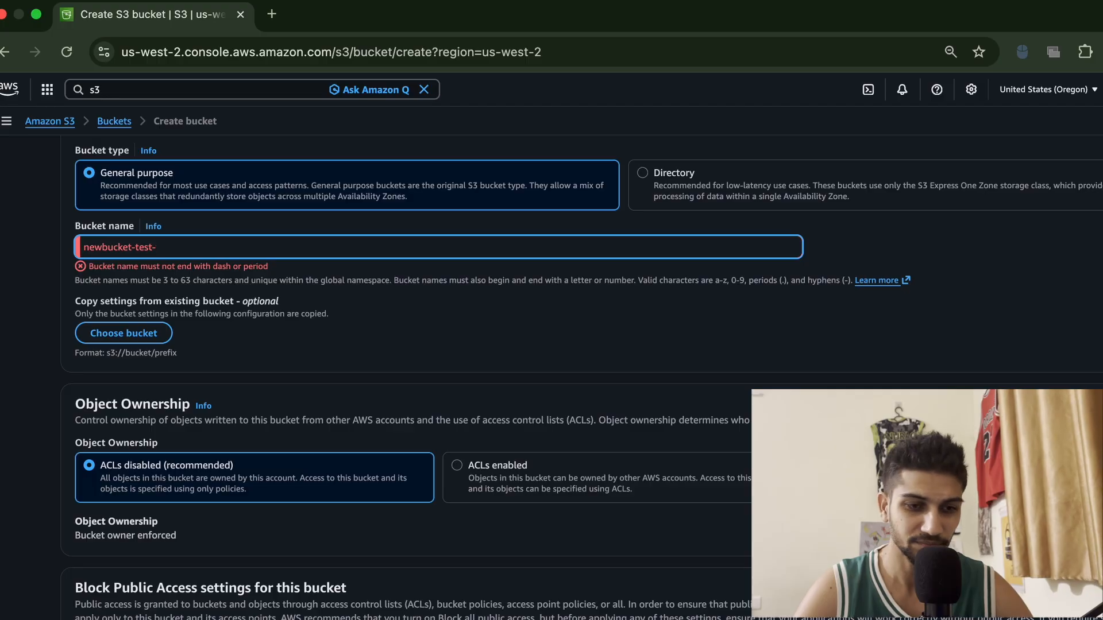
{"action": "key", "text": "BackSpace"}
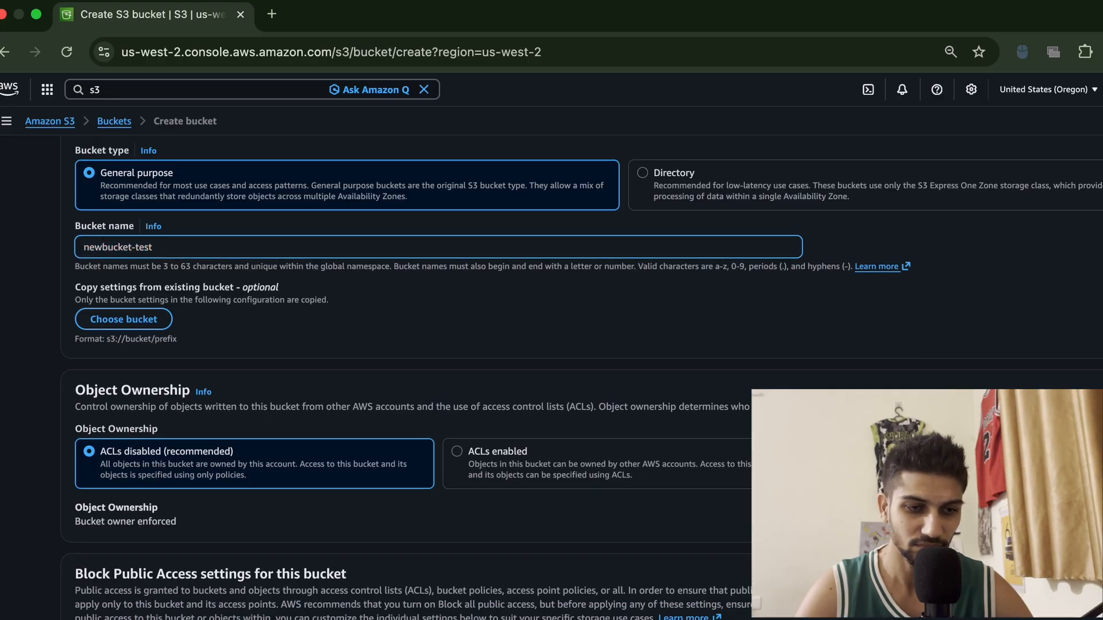
{"action": "type", "text": "0"}
{"action": "key", "text": "BackSpace"}
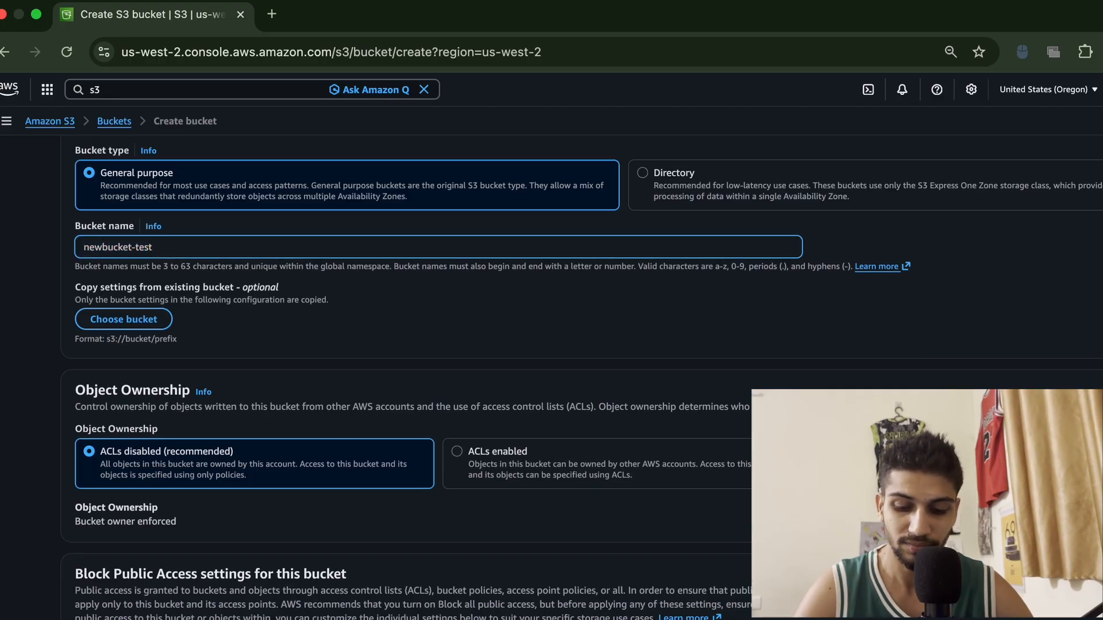
{"action": "type", "text": "-oregon"}
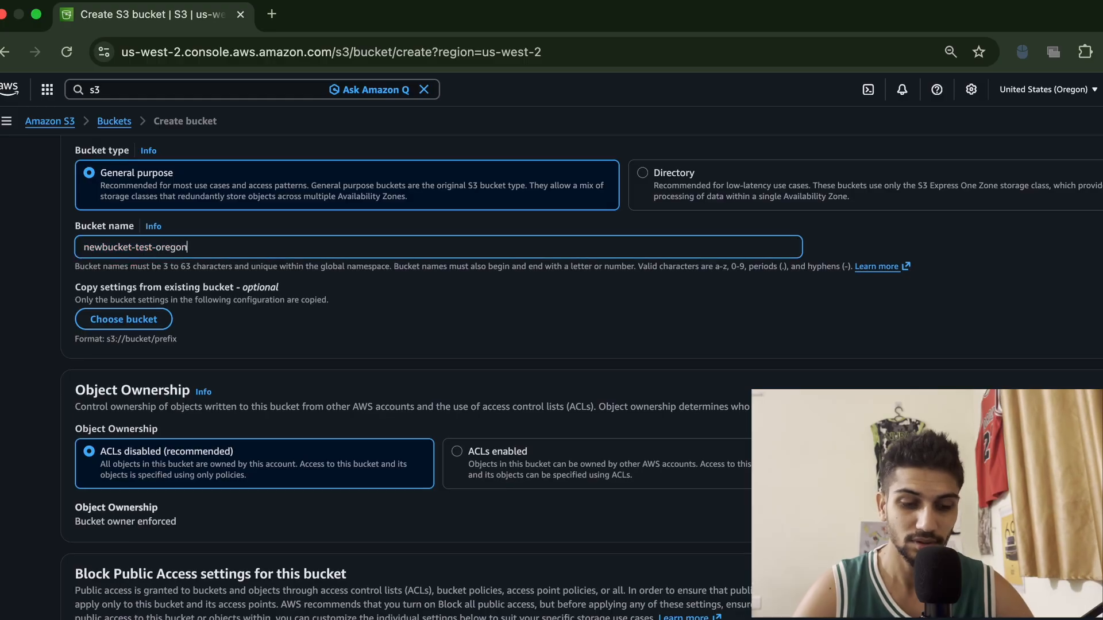
{"action": "scroll", "coordinate": [247, 368], "scroll_direction": "down", "scroll_amount": 15}
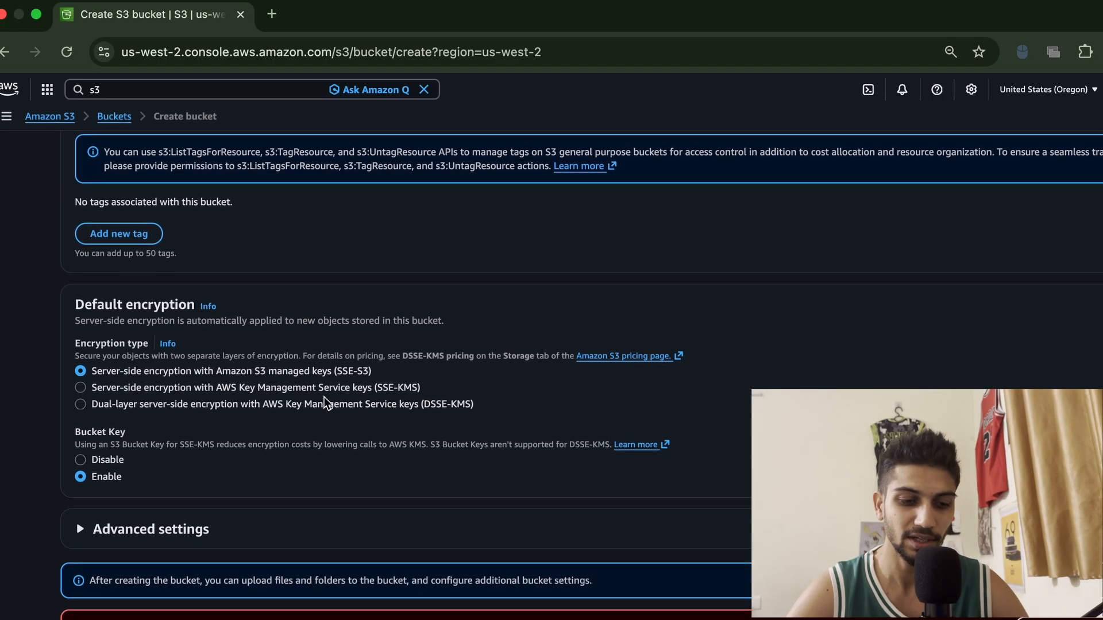
{"action": "scroll", "coordinate": [403, 345], "scroll_direction": "up", "scroll_amount": 2}
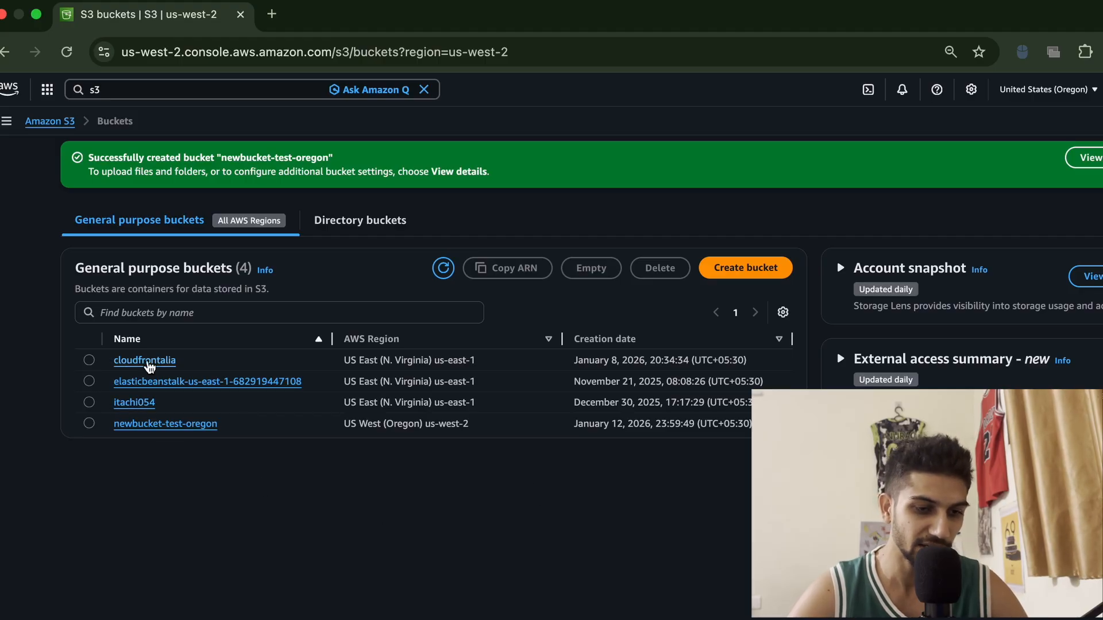
Open the newbucket-test-oregon bucket and start adding files to upload
{"action": "left_click", "coordinate": [178, 426]}
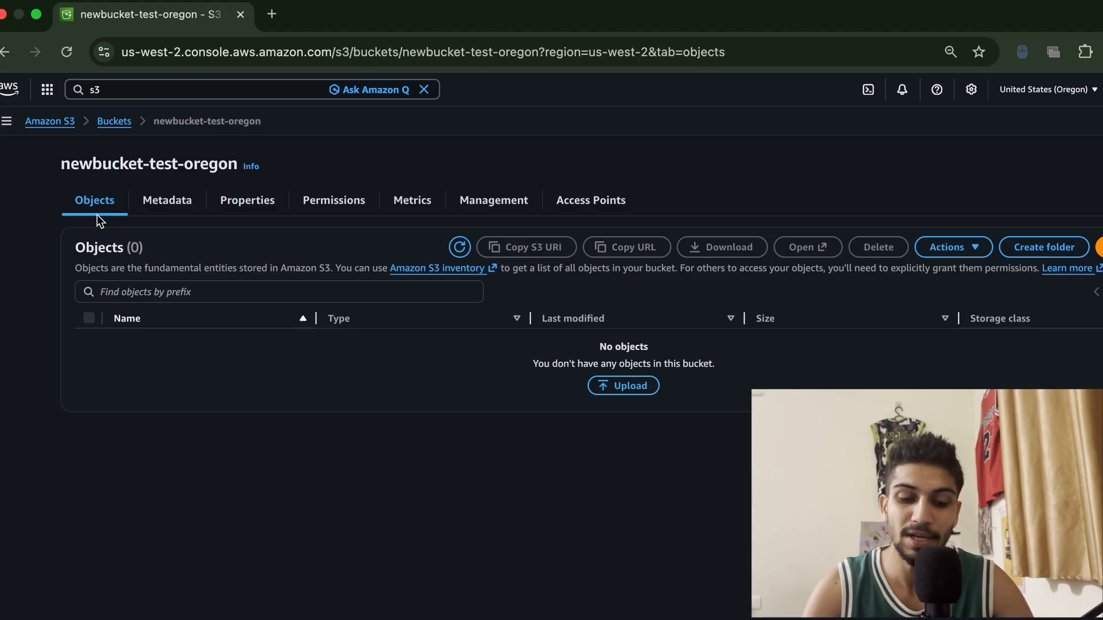
{"action": "left_click", "coordinate": [623, 385]}
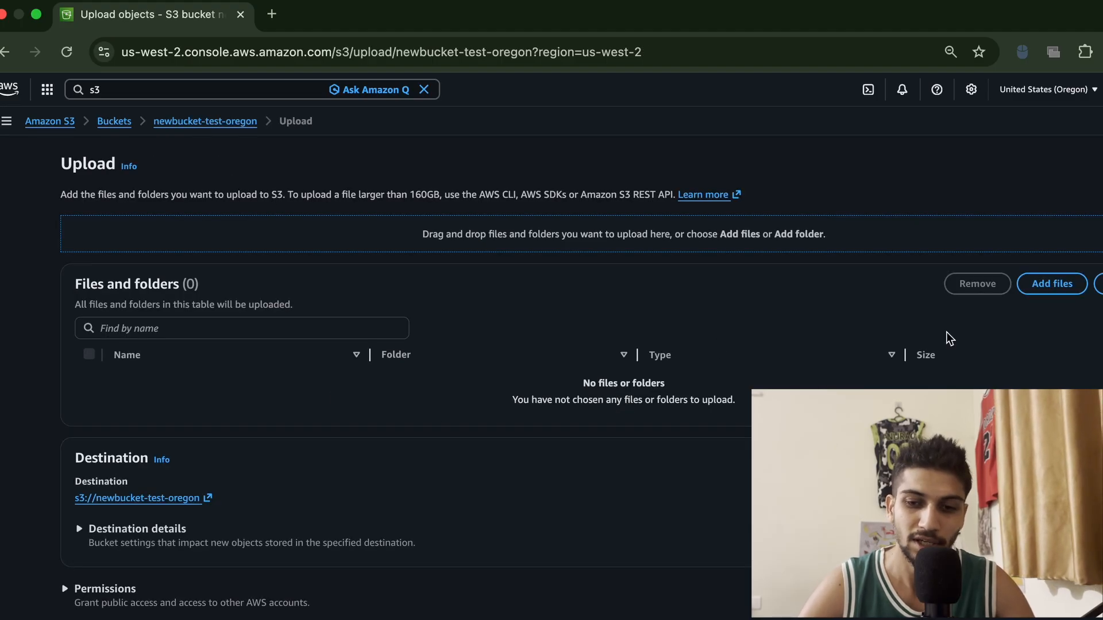
{"action": "left_click", "coordinate": [1050, 284]}
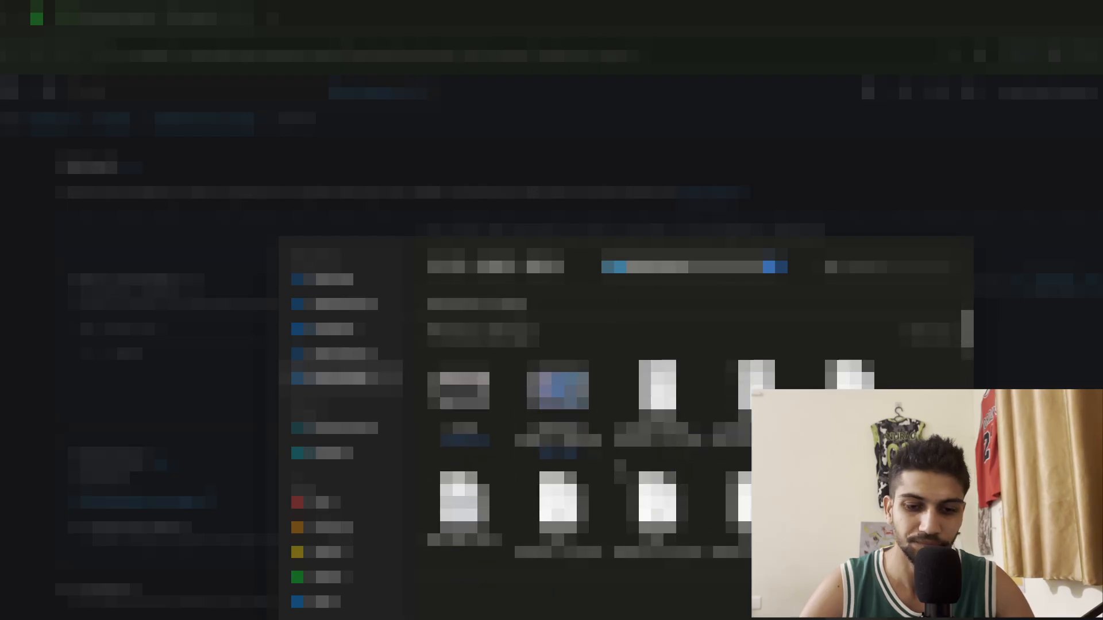
Select the ChatGPT image and EPIC create.docx files and upload them to the bucket
{"action": "scroll", "coordinate": [575, 437], "scroll_direction": "down", "scroll_amount": 1}
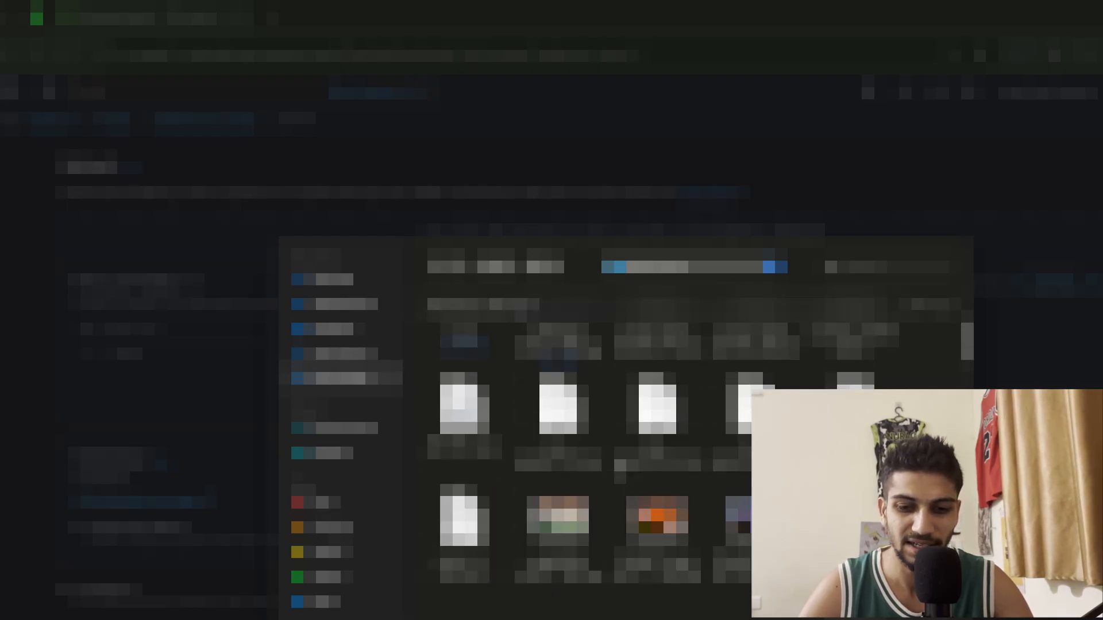
{"action": "scroll", "coordinate": [575, 436], "scroll_direction": "down", "scroll_amount": 1}
{"action": "scroll", "coordinate": [660, 437], "scroll_direction": "down", "scroll_amount": 1}
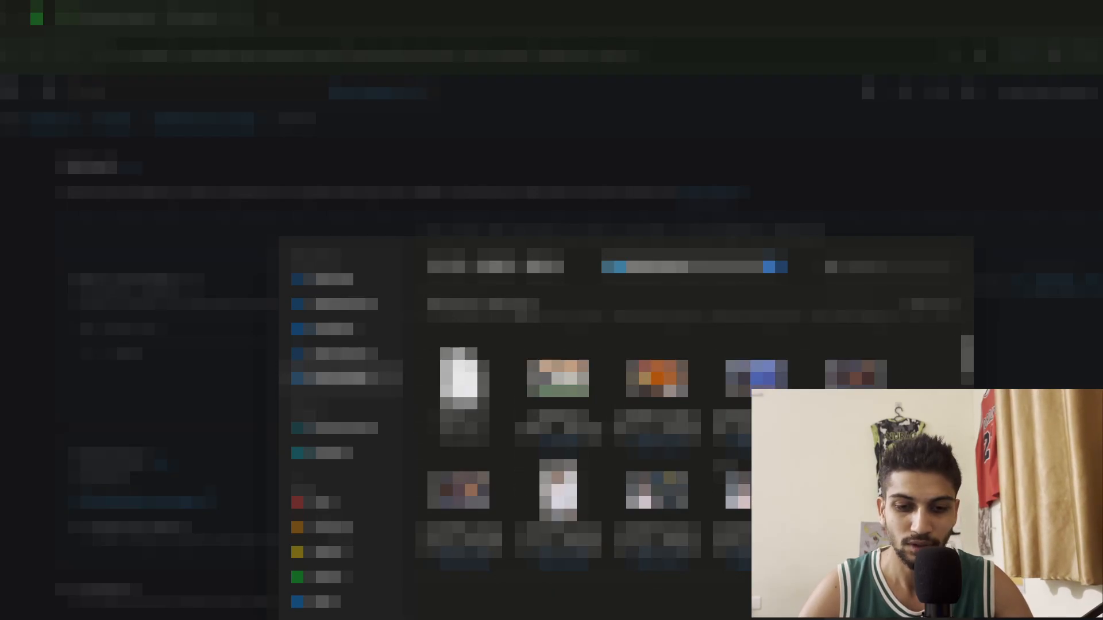
{"action": "scroll", "coordinate": [660, 436], "scroll_direction": "down", "scroll_amount": 1}
{"action": "left_click", "coordinate": [661, 348]}
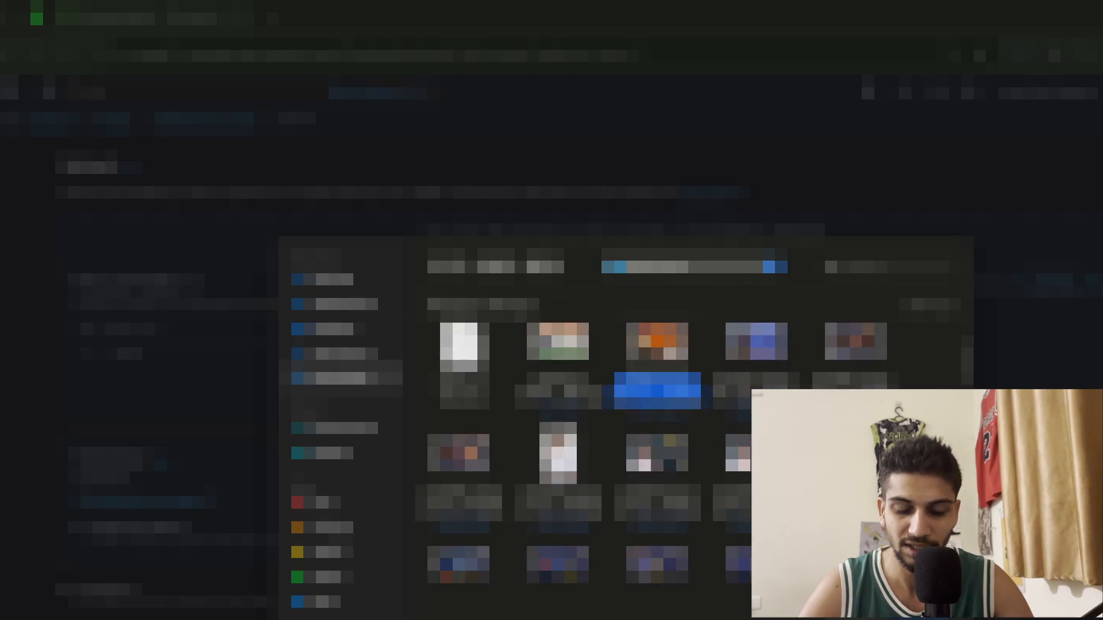
{"action": "scroll", "coordinate": [574, 436], "scroll_direction": "down", "scroll_amount": 2}
{"action": "left_click", "coordinate": [742, 454]}
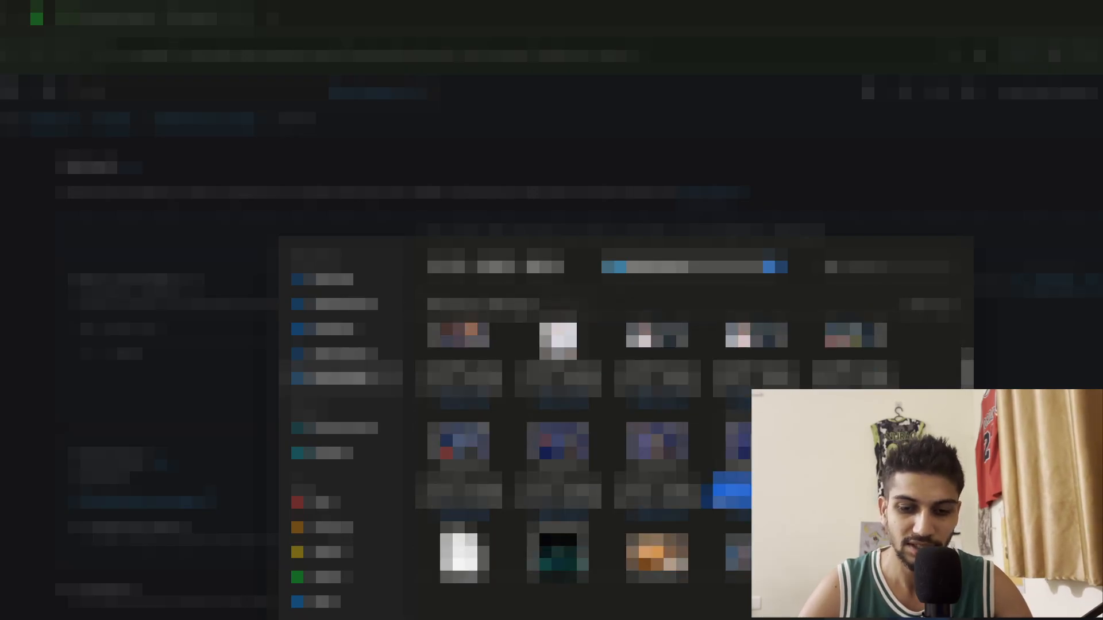
{"action": "scroll", "coordinate": [743, 454], "scroll_direction": "down", "scroll_amount": 3}
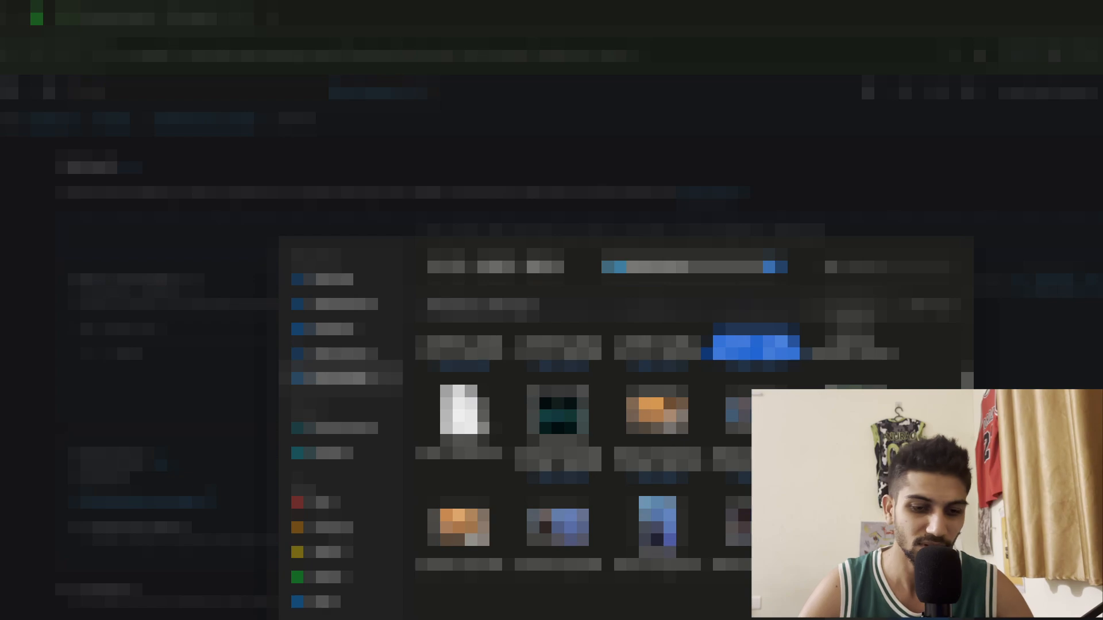
{"action": "left_click", "coordinate": [464, 422], "text": "super"}
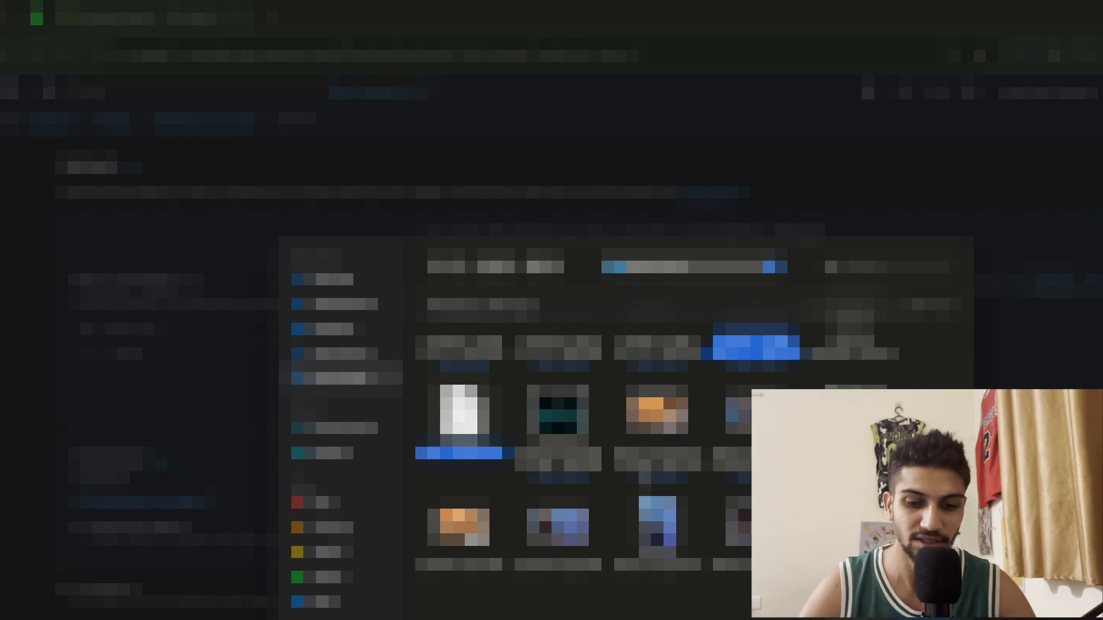
{"action": "scroll", "coordinate": [574, 436], "scroll_direction": "down", "scroll_amount": 2}
{"action": "key", "text": "Return"}
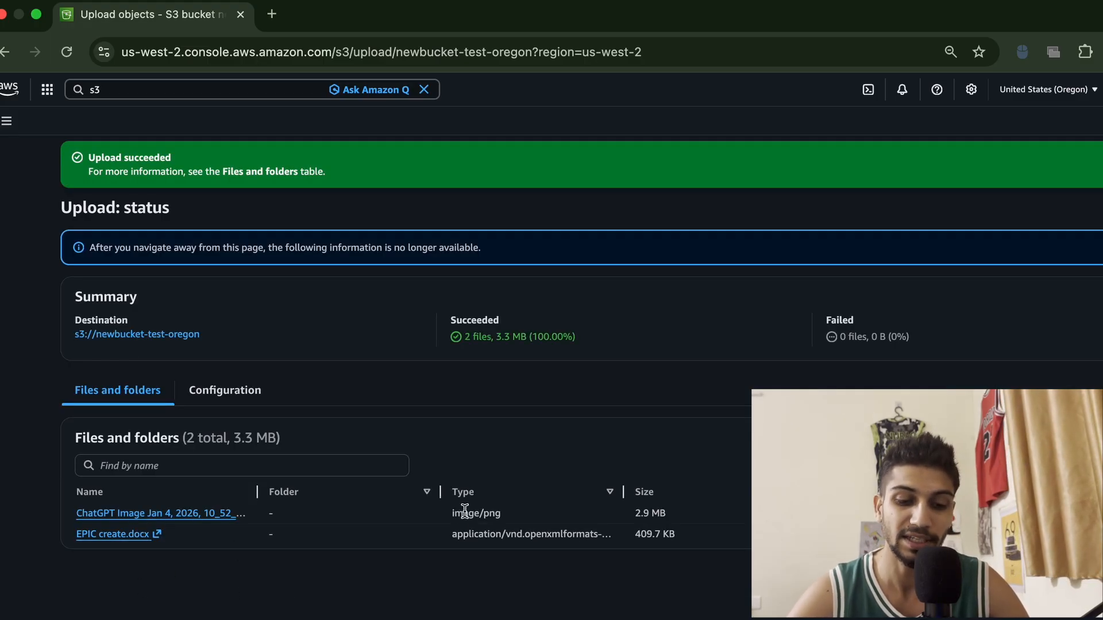
Examine the types of the uploaded files in the upload status, then close it
{"action": "left_click_drag", "start_coordinate": [451, 515], "coordinate": [511, 514]}
{"action": "left_click", "coordinate": [497, 578]}
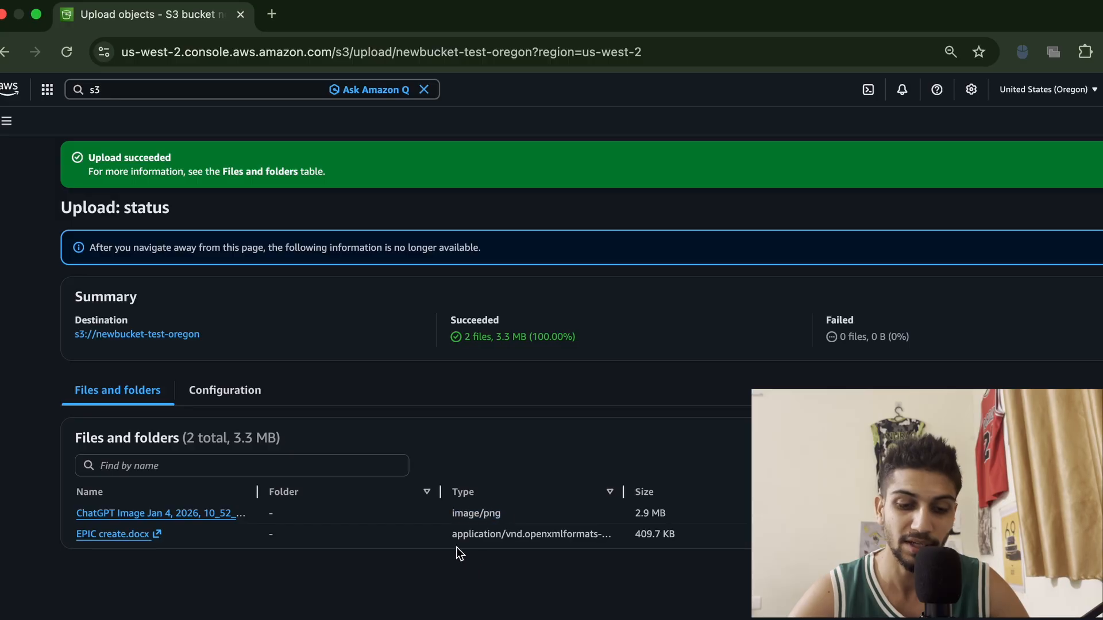
{"action": "left_click_drag", "start_coordinate": [451, 537], "coordinate": [605, 530]}
{"action": "left_click", "coordinate": [595, 598]}
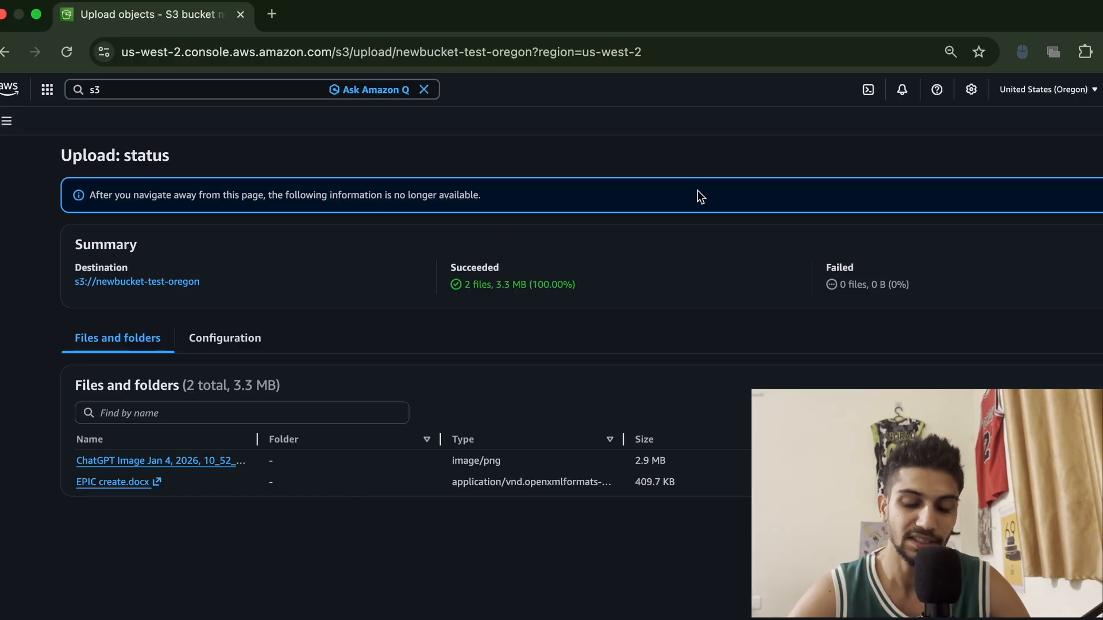
{"action": "left_click", "coordinate": [1101, 156]}
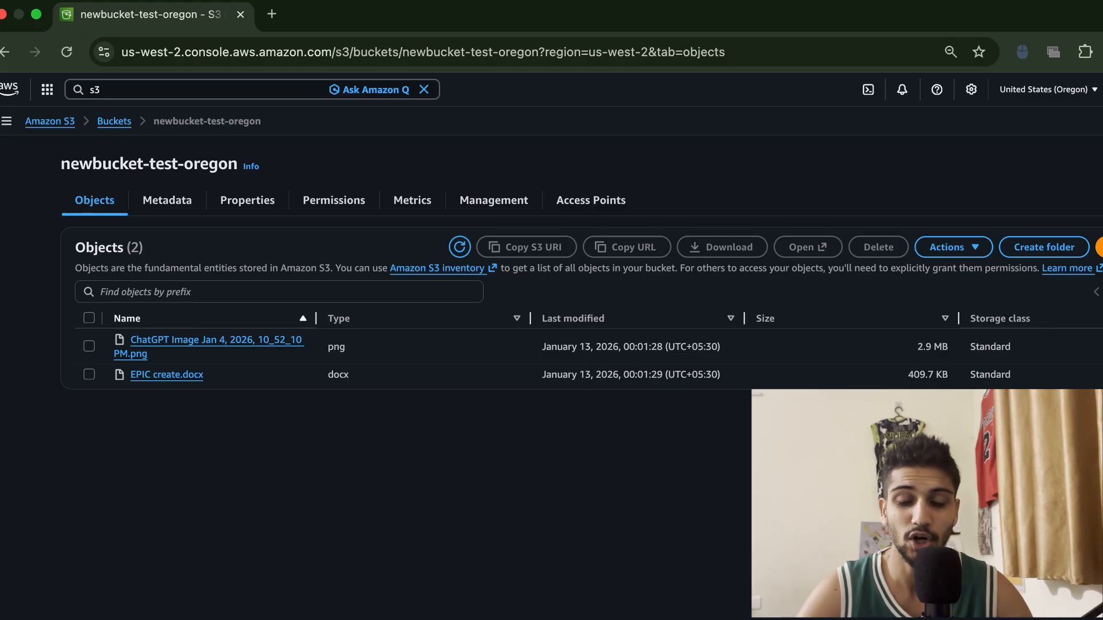
{"action": "left_click", "coordinate": [1037, 247]}
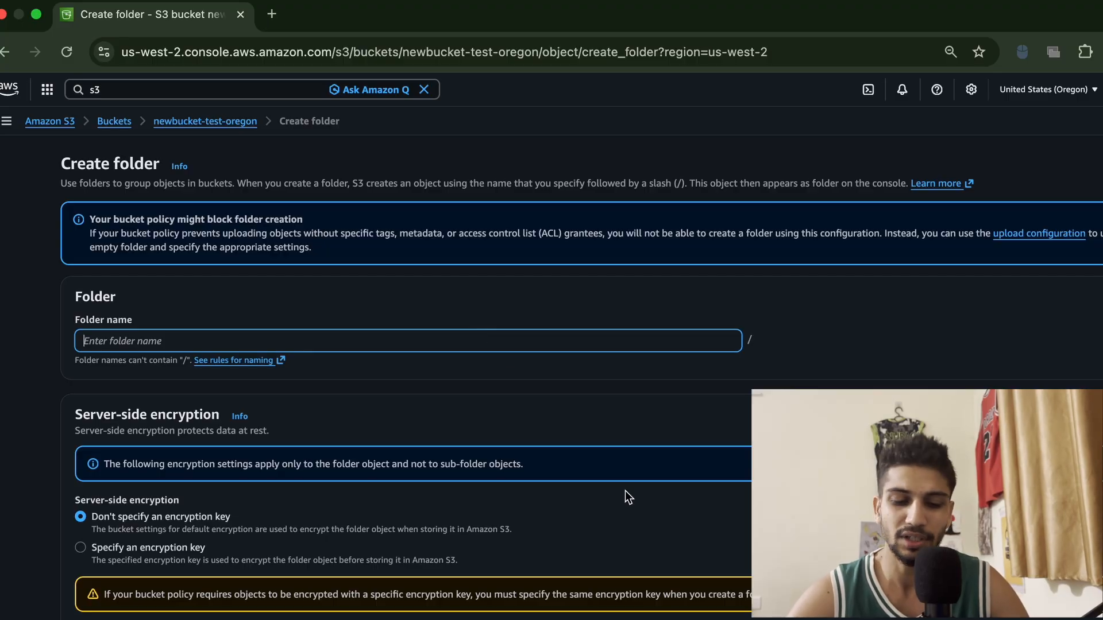
{"action": "left_click", "coordinate": [201, 123]}
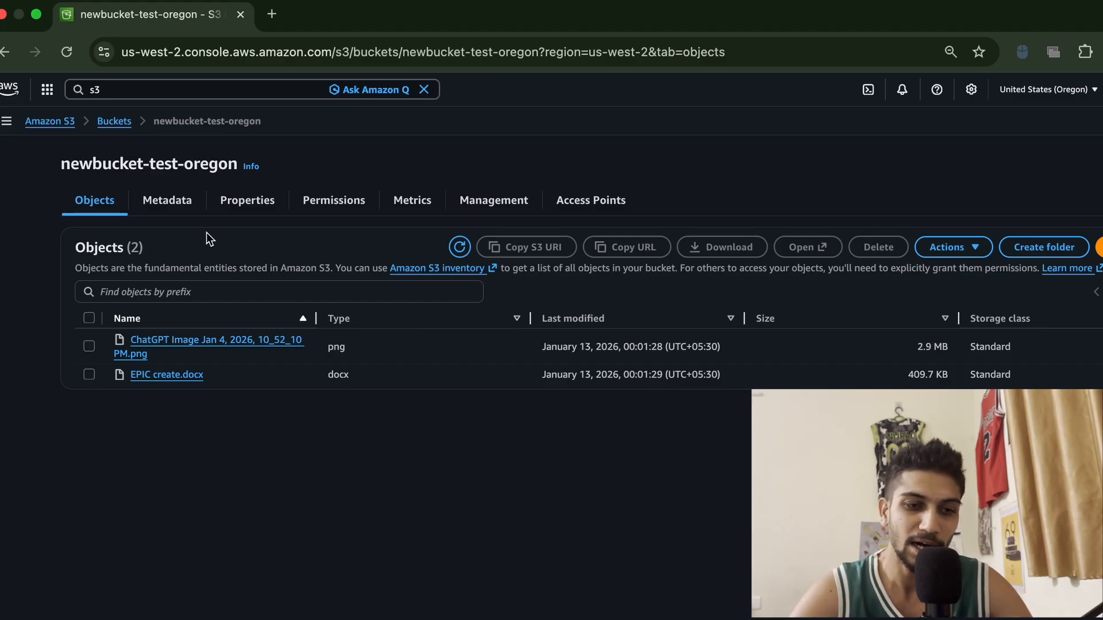
{"action": "left_click", "coordinate": [114, 123]}
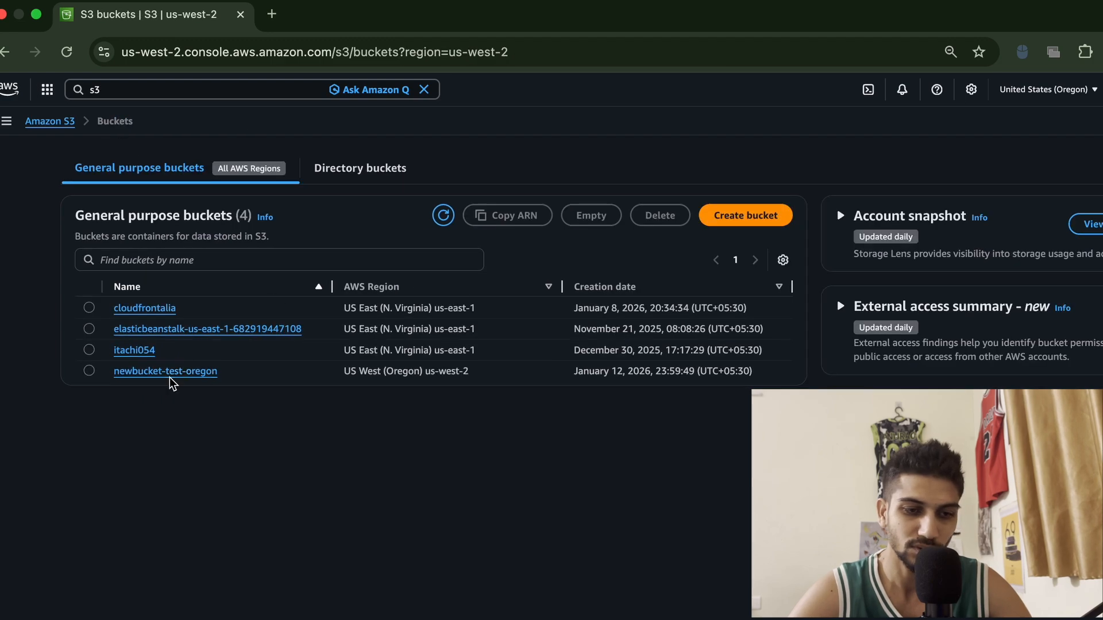
{"action": "left_click", "coordinate": [170, 377]}
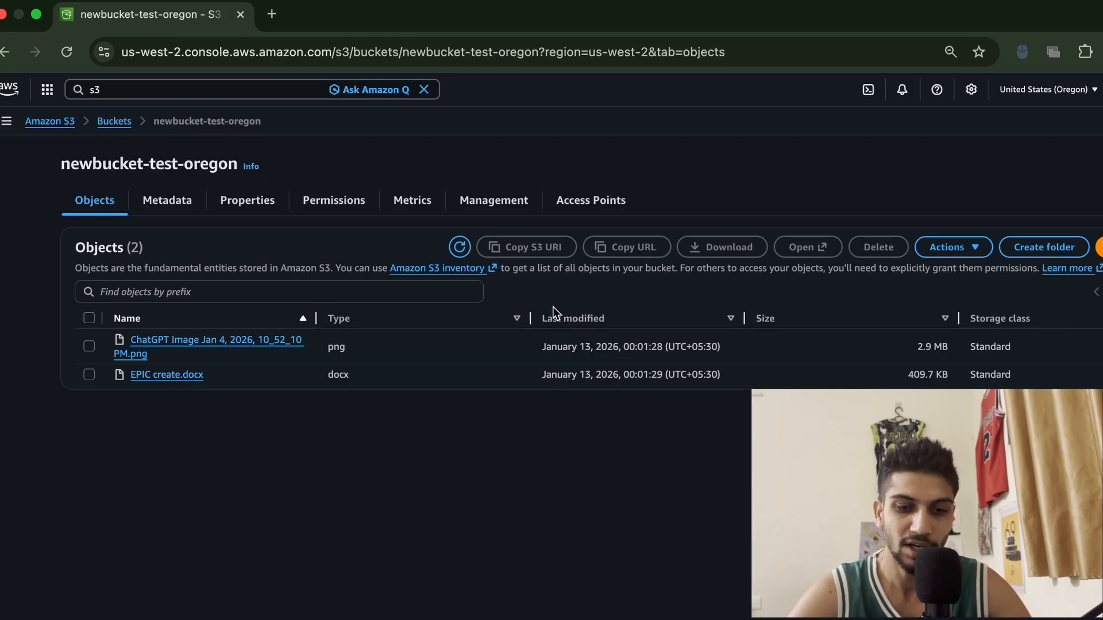
{"action": "scroll", "coordinate": [516, 284], "scroll_direction": "up", "scroll_amount": 5}
{"action": "scroll", "coordinate": [515, 283], "scroll_direction": "up", "scroll_amount": 2}
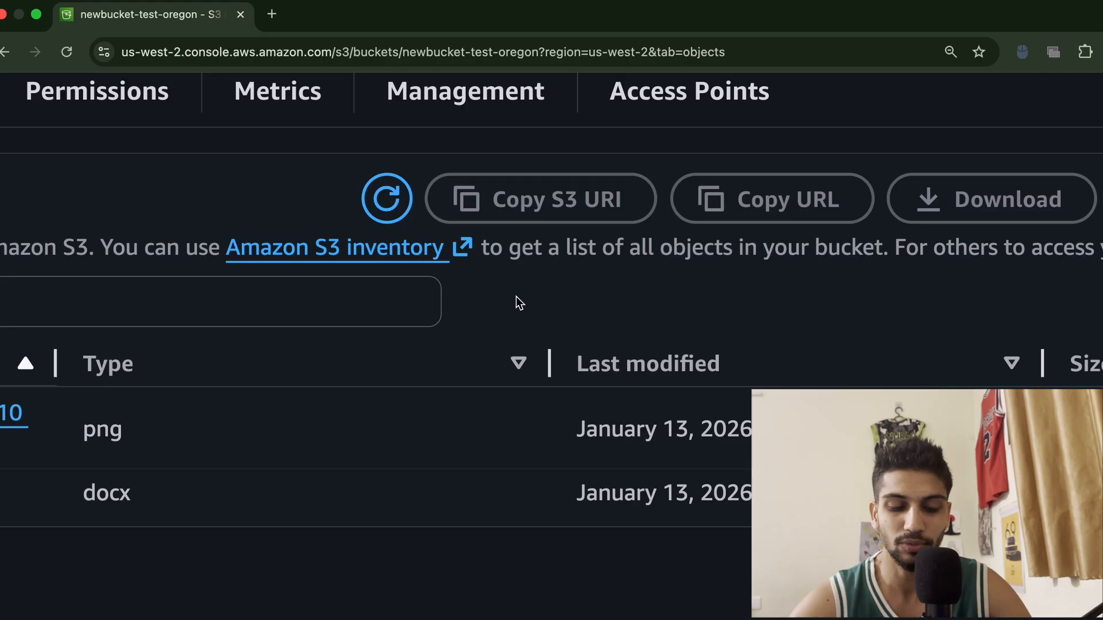
{"action": "scroll", "coordinate": [519, 316], "scroll_direction": "down", "scroll_amount": 5}
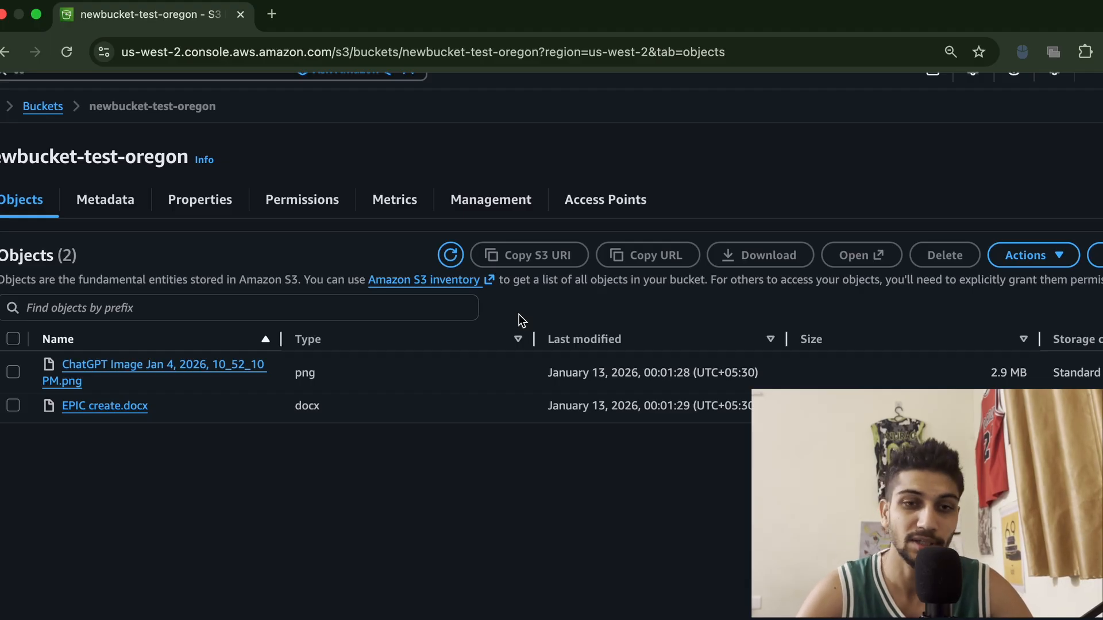
{"action": "key", "text": "super+minus"}
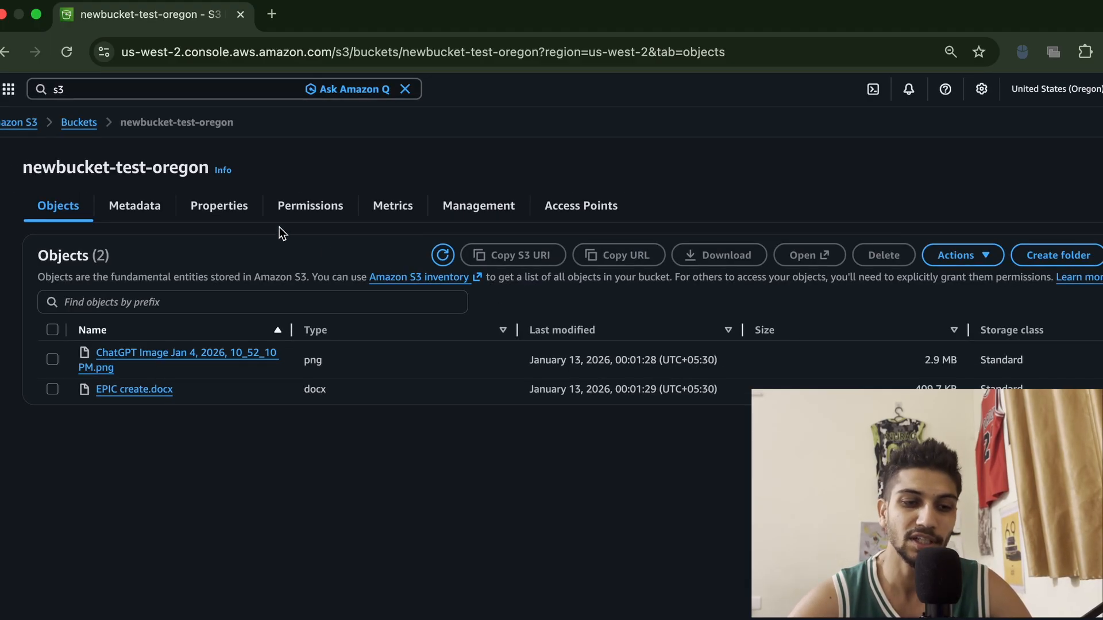
Enable Bucket Versioning in the bucket's properties and save the change
{"action": "left_click", "coordinate": [230, 214]}
{"action": "scroll", "coordinate": [517, 421], "scroll_direction": "down", "scroll_amount": 1}
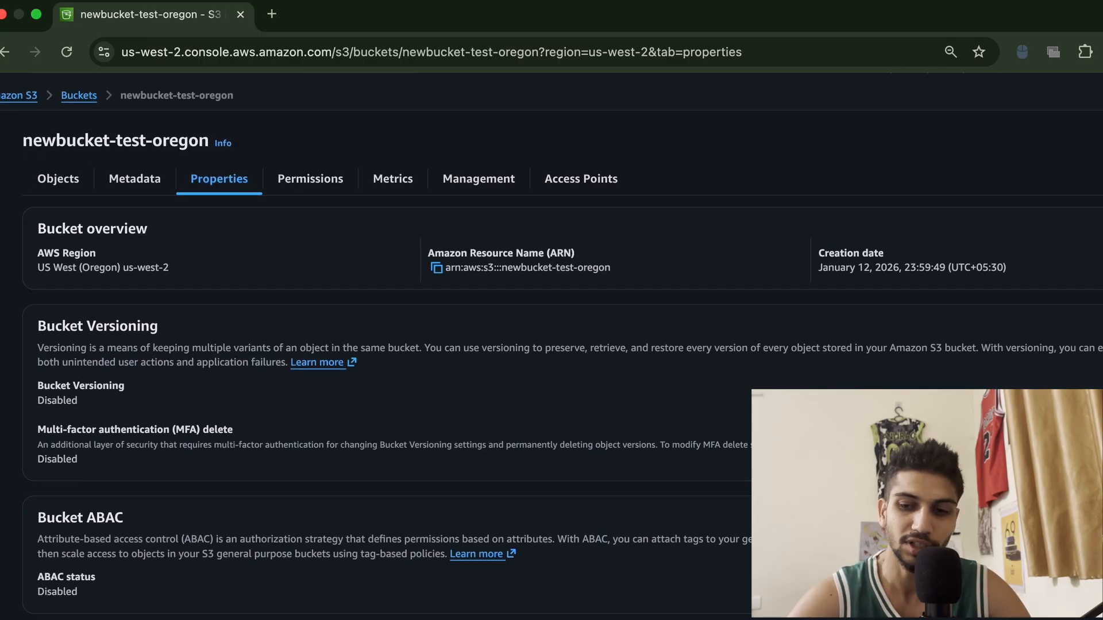
{"action": "left_click", "coordinate": [1102, 327]}
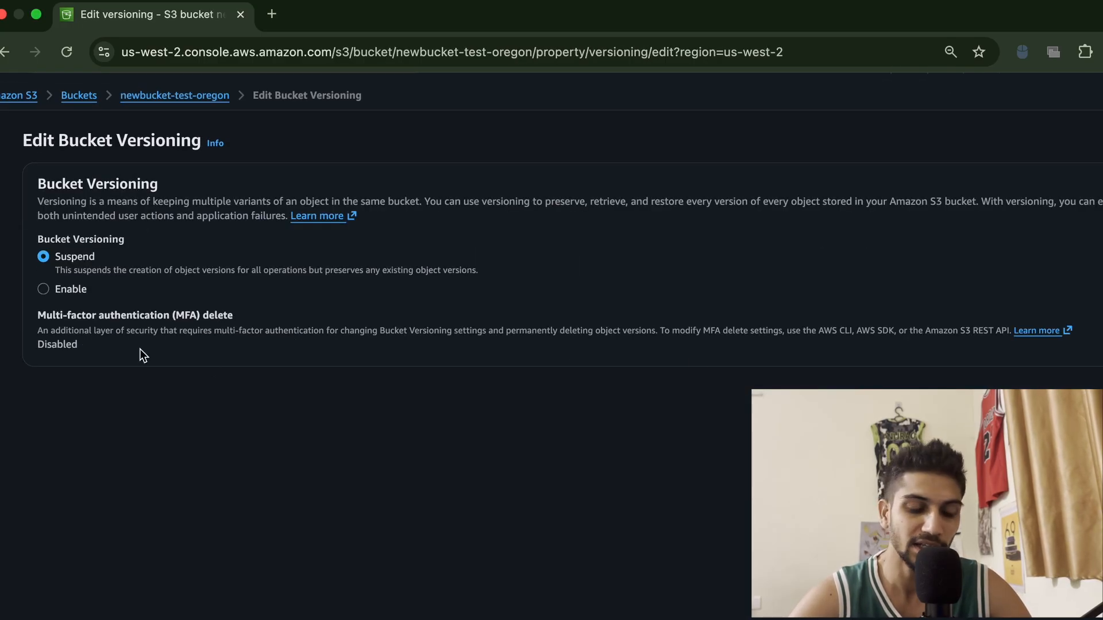
{"action": "left_click", "coordinate": [45, 288]}
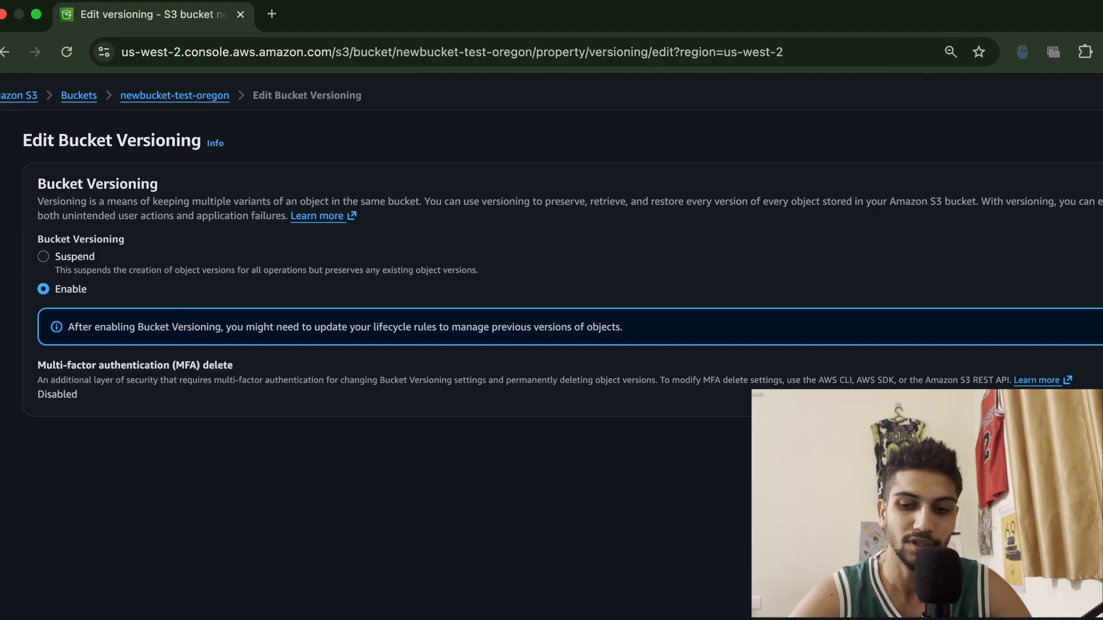
{"action": "left_click", "coordinate": [1102, 439]}
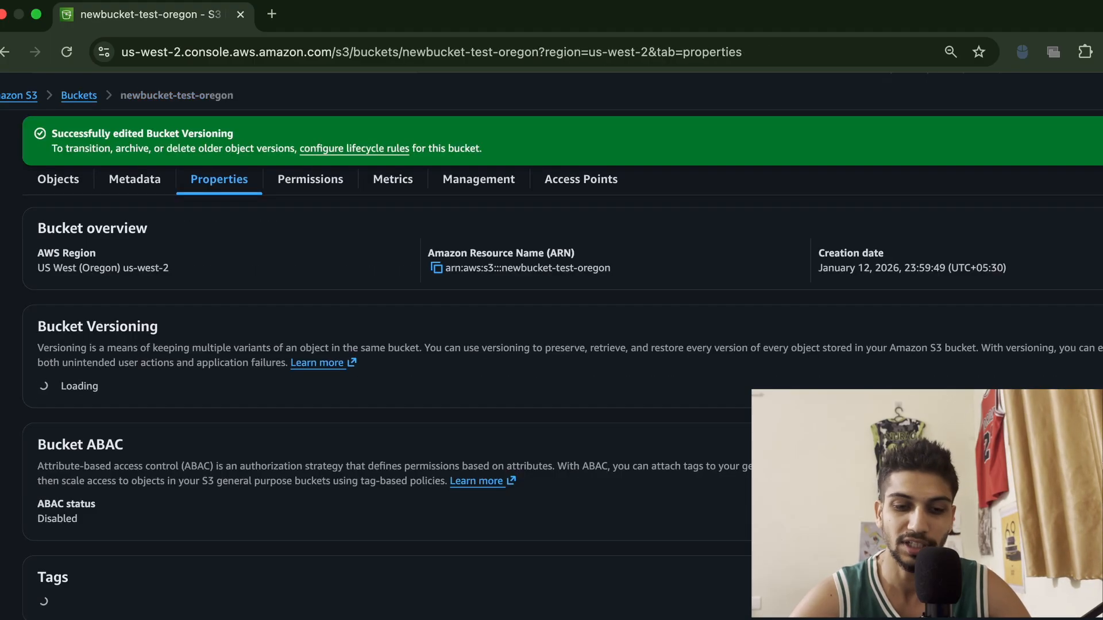
Switch Show versions on and off in the objects list to inspect the objects' version IDs
{"action": "left_click", "coordinate": [58, 179]}
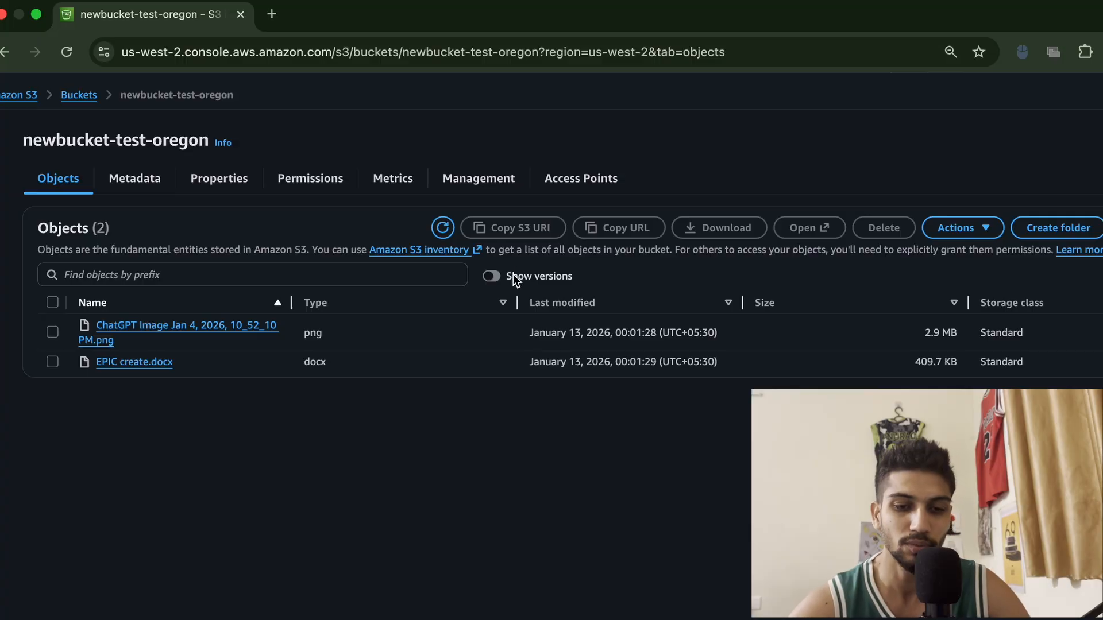
{"action": "scroll", "coordinate": [513, 274], "scroll_direction": "up", "scroll_amount": 5}
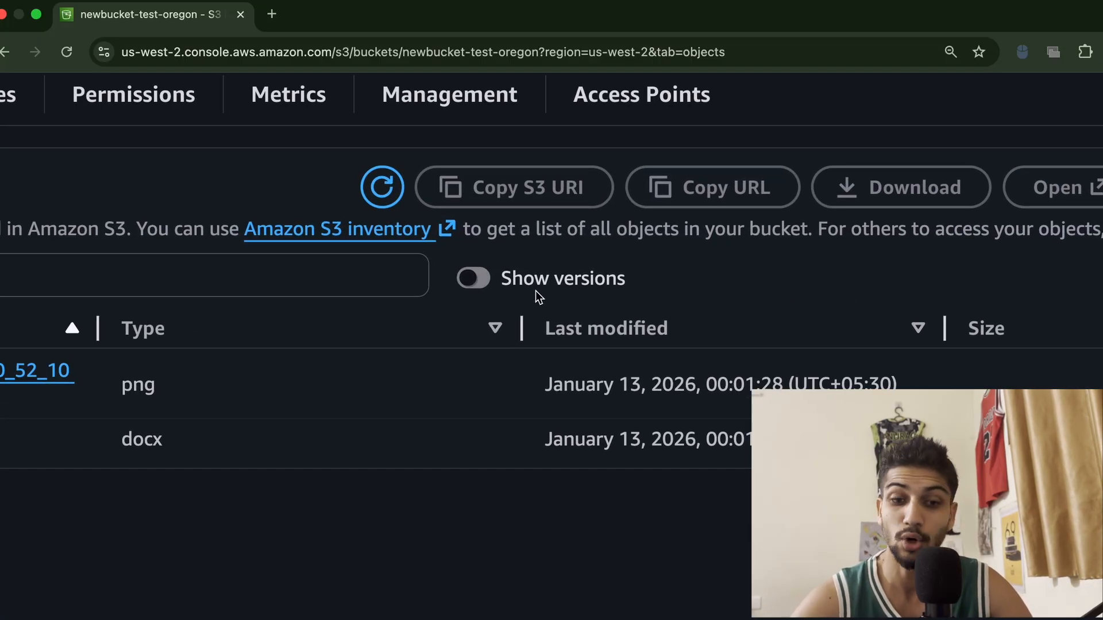
{"action": "scroll", "coordinate": [535, 290], "scroll_direction": "down", "scroll_amount": 5}
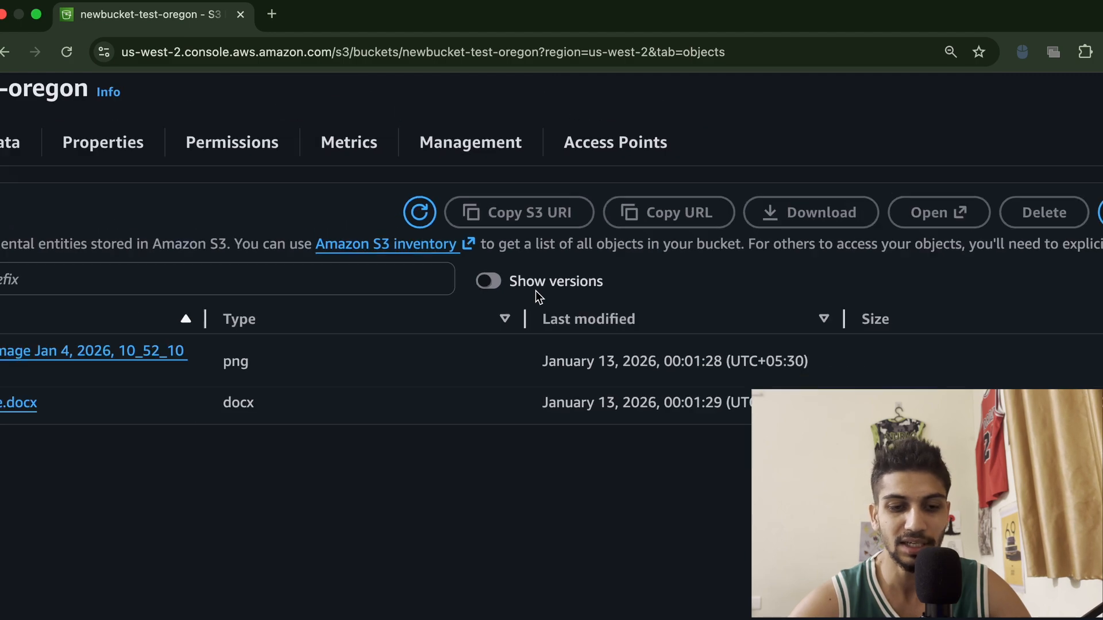
{"action": "left_click", "coordinate": [485, 284]}
{"action": "scroll", "coordinate": [485, 284], "scroll_direction": "down", "scroll_amount": 2}
{"action": "scroll", "coordinate": [485, 283], "scroll_direction": "down", "scroll_amount": 3}
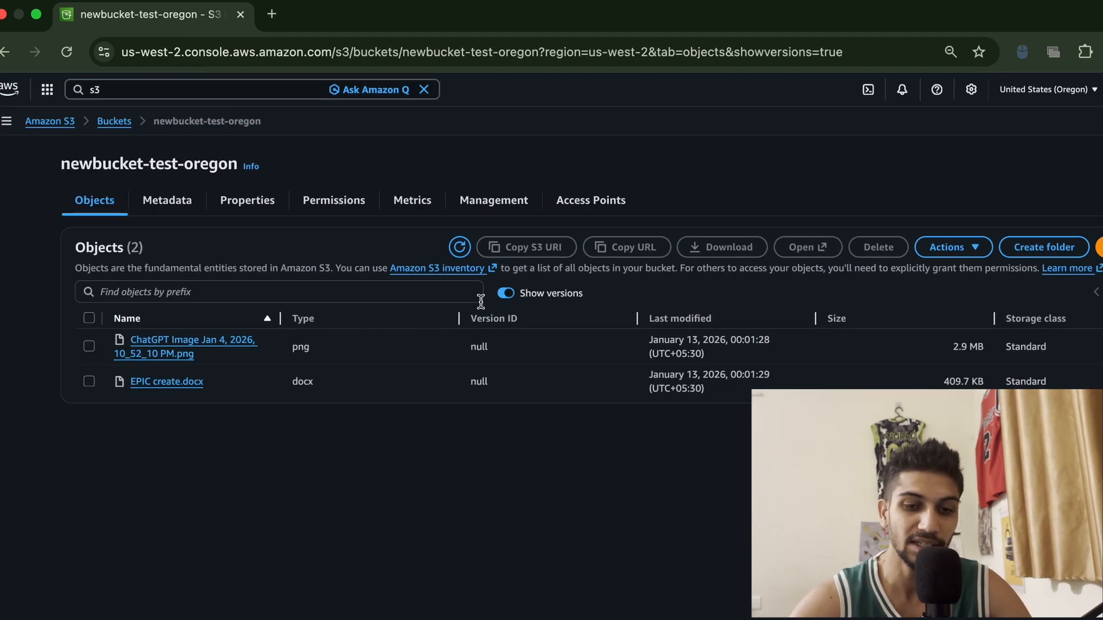
{"action": "left_click", "coordinate": [507, 294]}
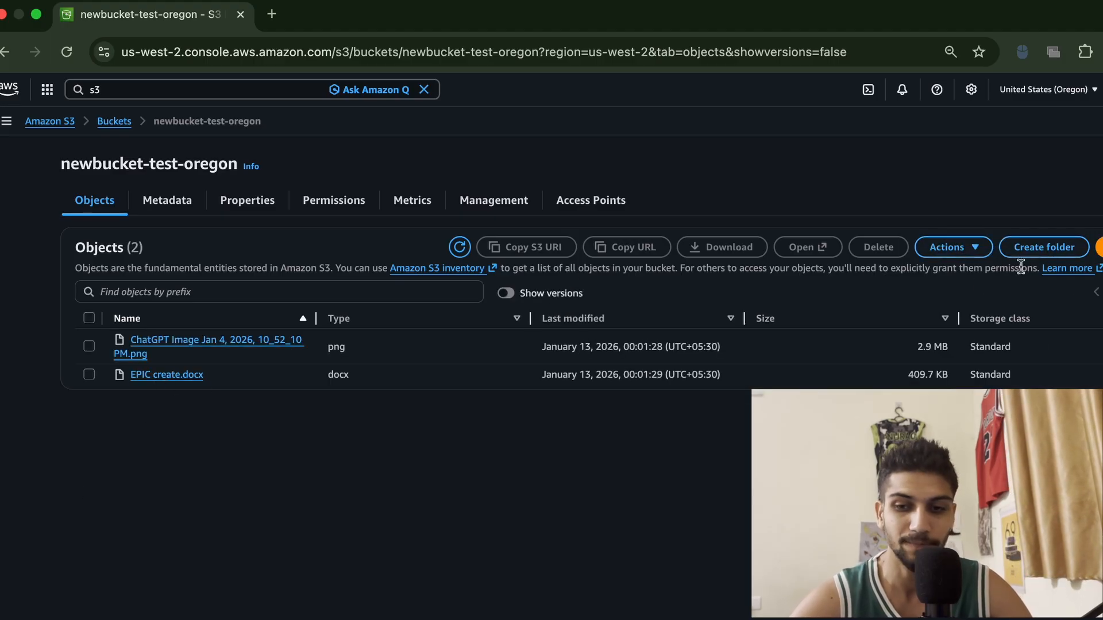
Upload EPIC create.docx again to the bucket and show object versions in the objects list
{"action": "left_click", "coordinate": [1100, 247]}
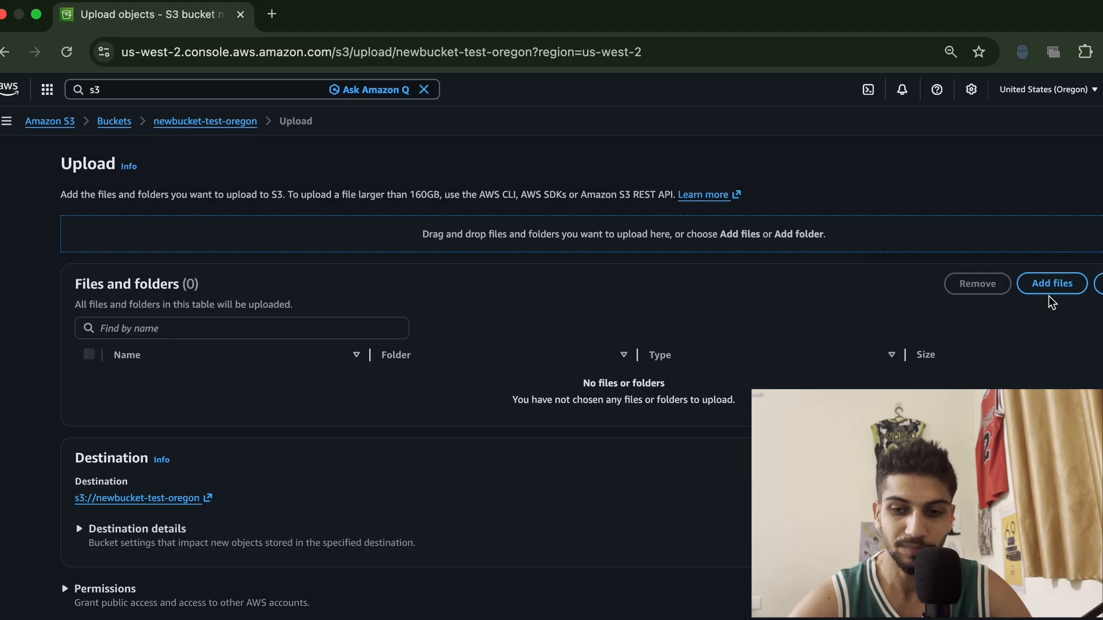
{"action": "left_click", "coordinate": [1060, 286]}
{"action": "scroll", "coordinate": [700, 425], "scroll_direction": "down", "scroll_amount": 5}
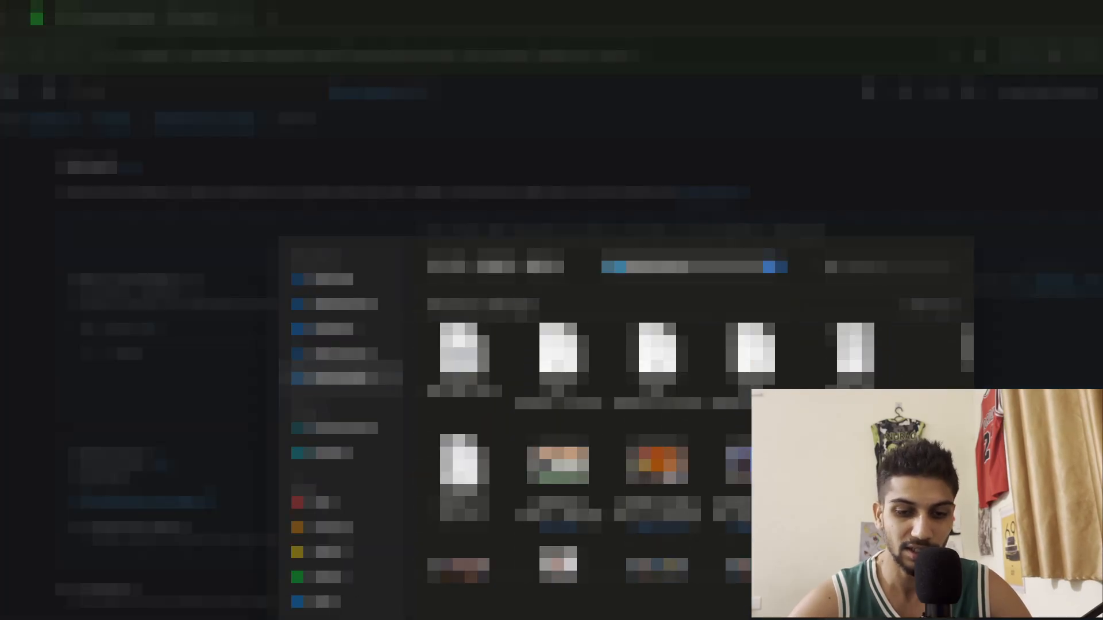
{"action": "scroll", "coordinate": [655, 448], "scroll_direction": "down", "scroll_amount": 5}
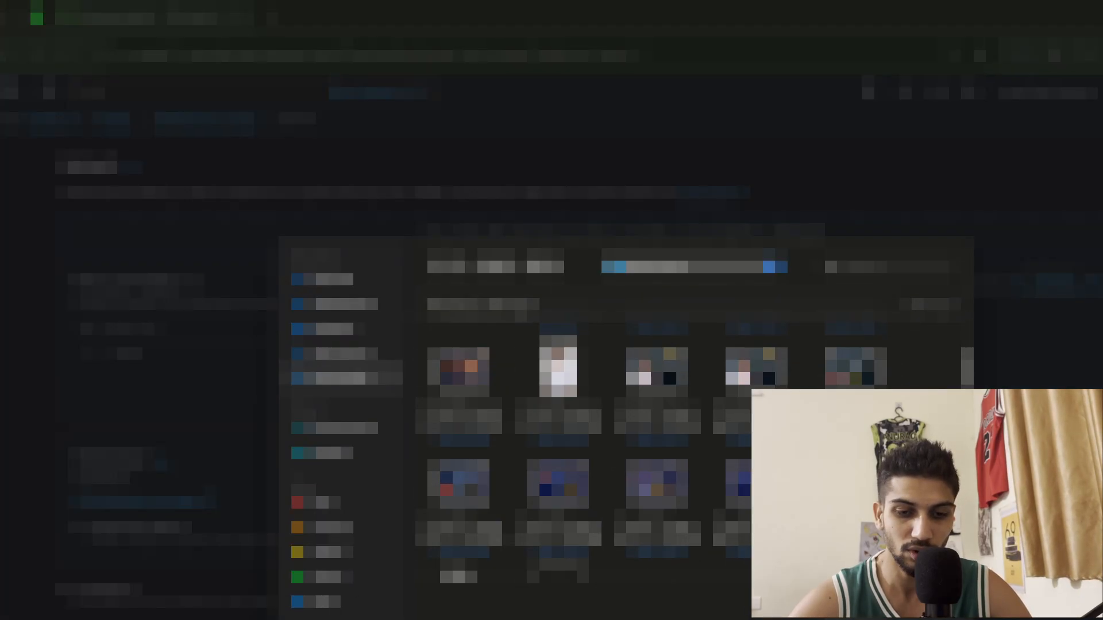
{"action": "scroll", "coordinate": [655, 448], "scroll_direction": "down", "scroll_amount": 5}
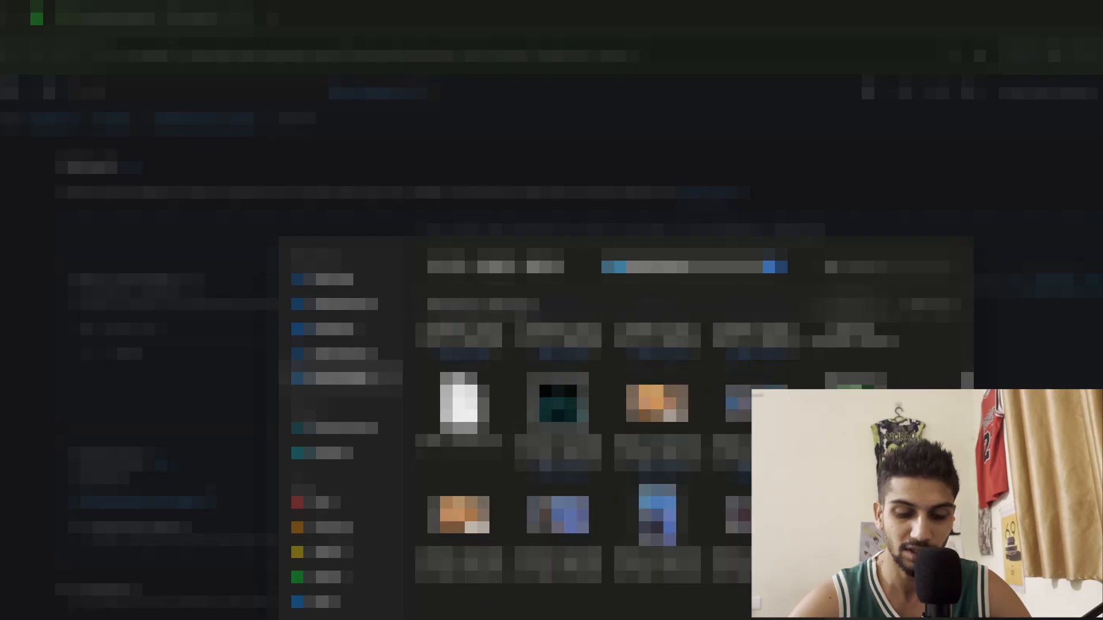
{"action": "scroll", "coordinate": [655, 449], "scroll_direction": "up", "scroll_amount": 1}
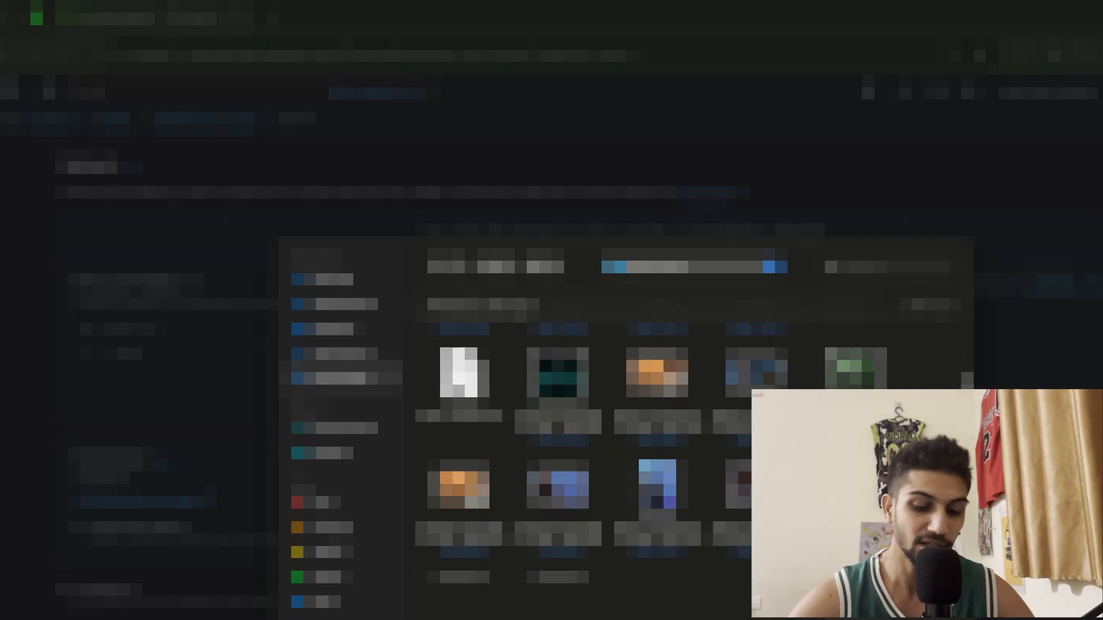
{"action": "left_click", "coordinate": [458, 373]}
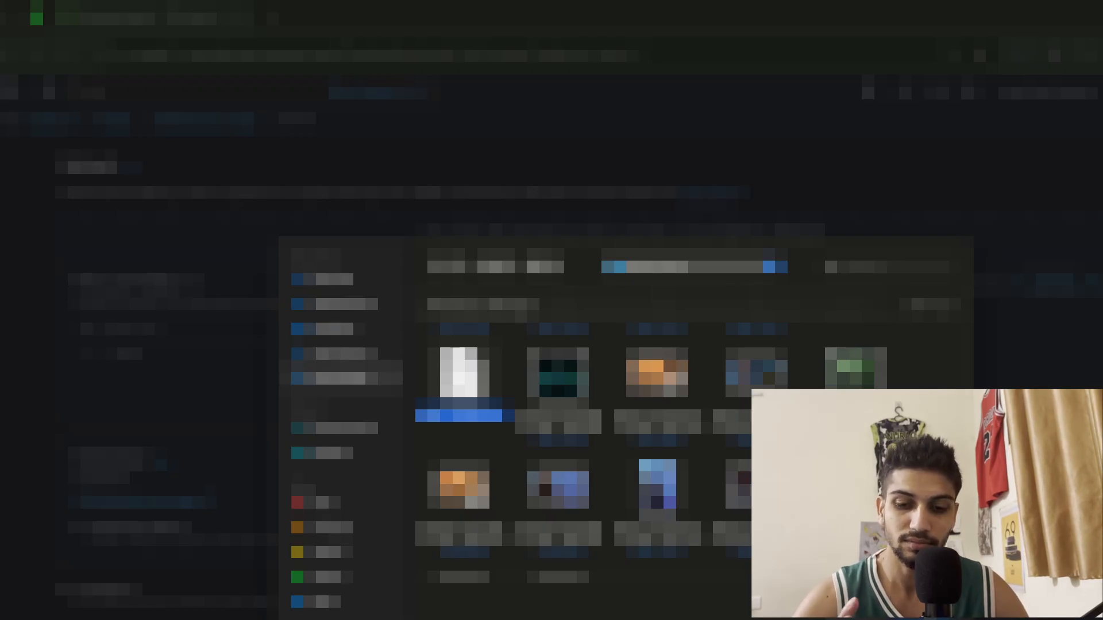
{"action": "key", "text": "Return"}
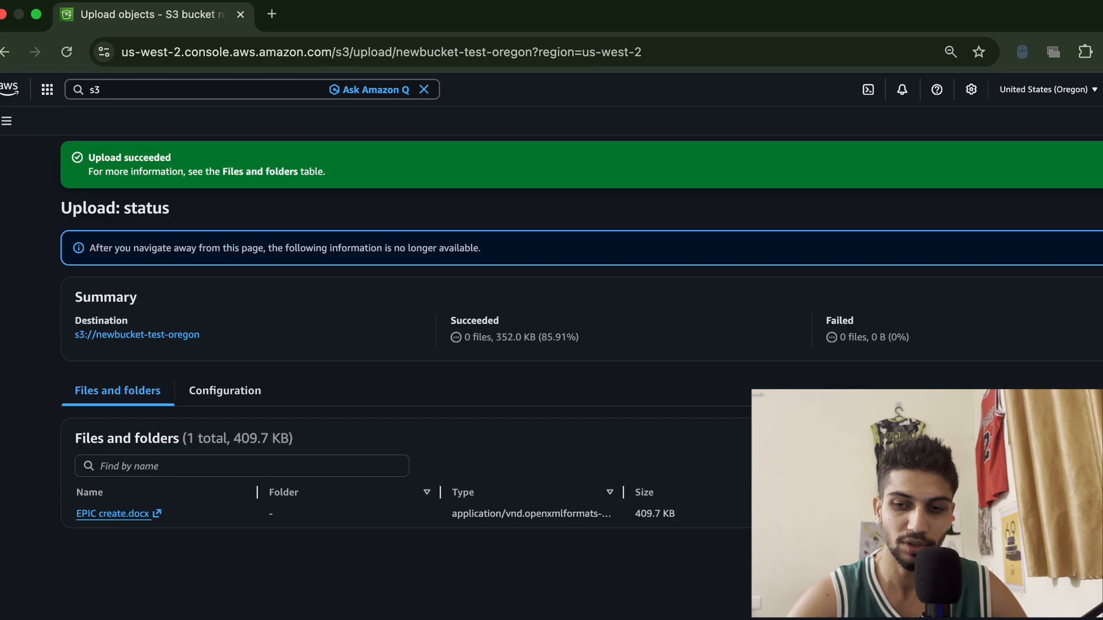
{"action": "left_click", "coordinate": [1101, 208]}
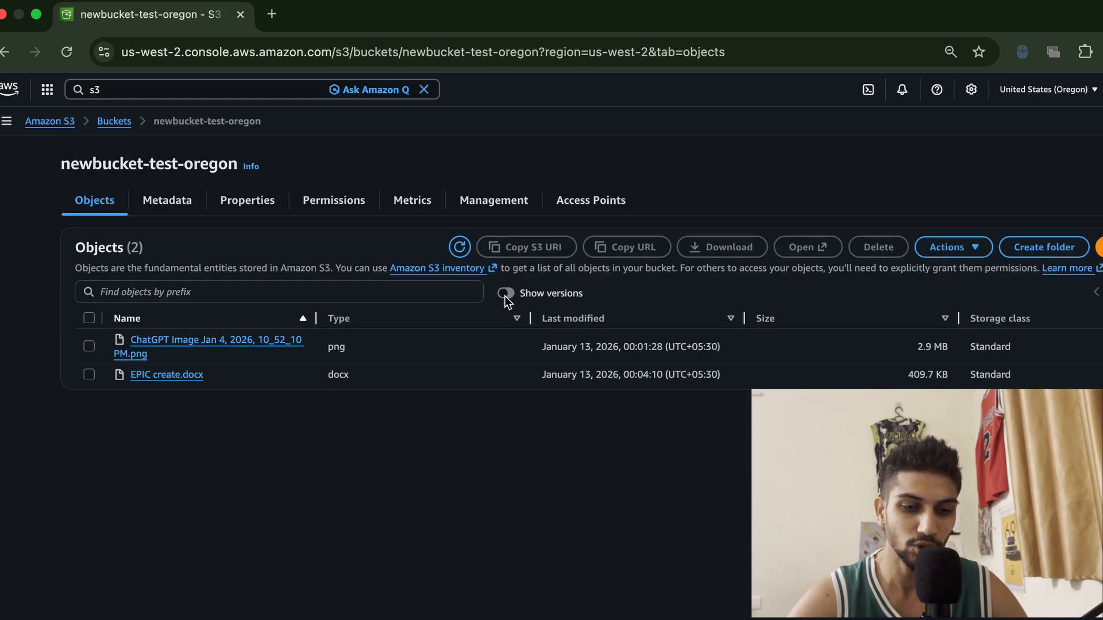
{"action": "left_click", "coordinate": [504, 294]}
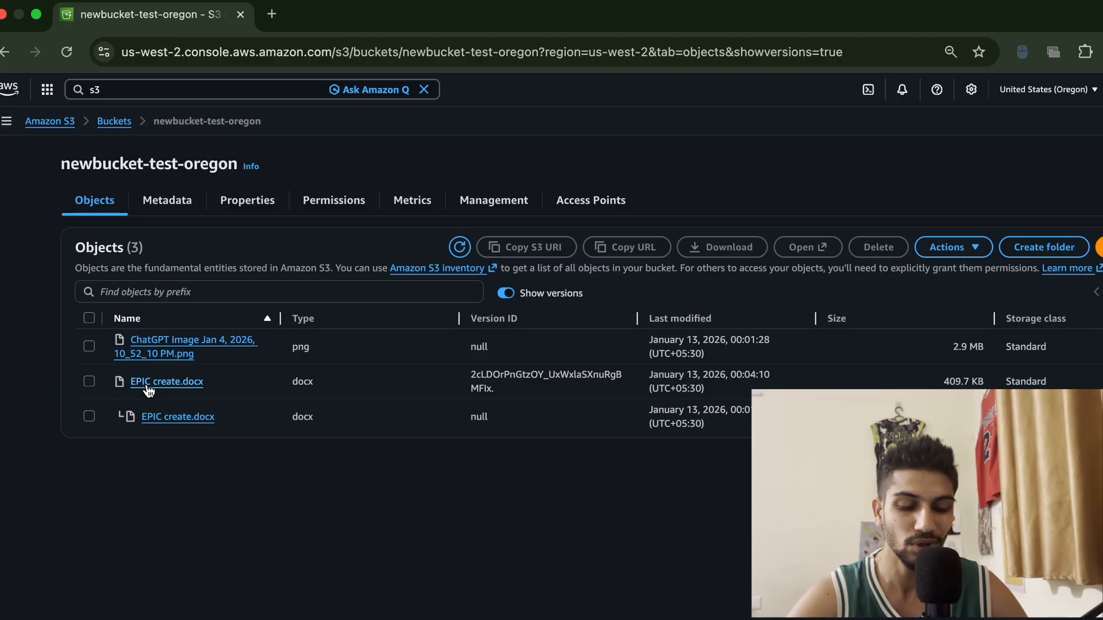
Examine the two versions of EPIC create.docx and their version IDs and modification times in the objects list
{"action": "left_click_drag", "start_coordinate": [224, 377], "coordinate": [130, 390]}
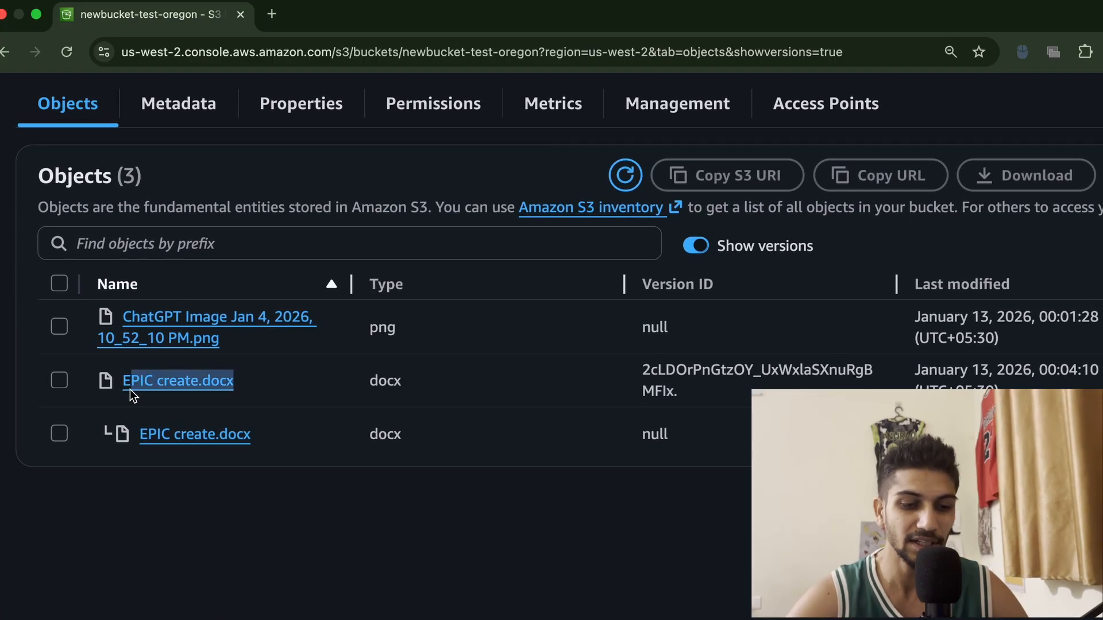
{"action": "left_click_drag", "start_coordinate": [275, 438], "coordinate": [123, 439]}
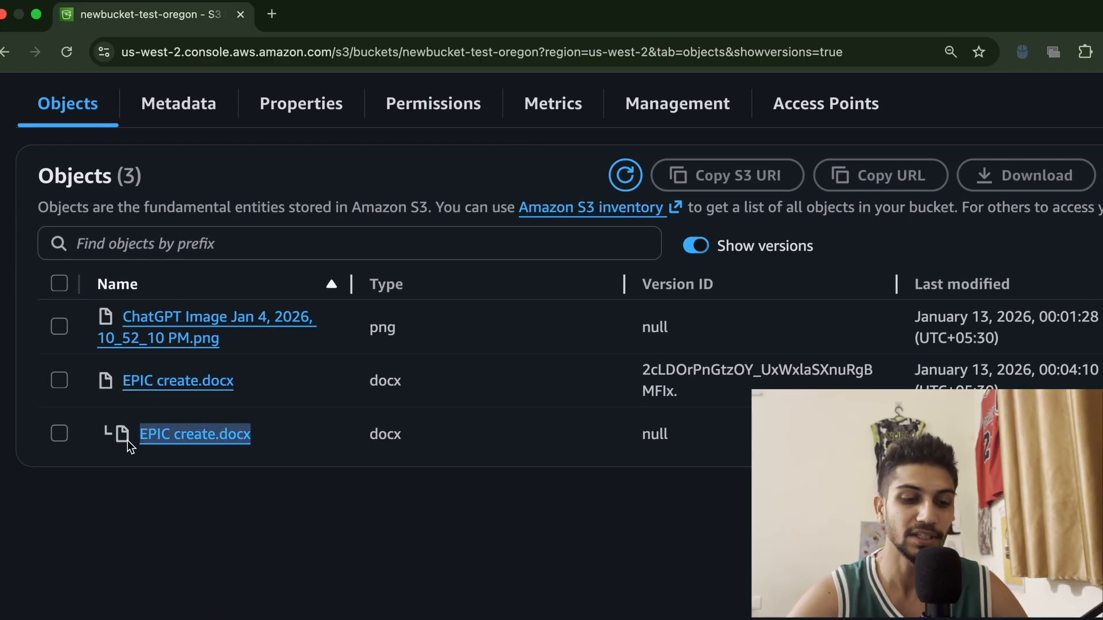
{"action": "left_click", "coordinate": [252, 512]}
{"action": "left_click_drag", "start_coordinate": [673, 438], "coordinate": [641, 437]}
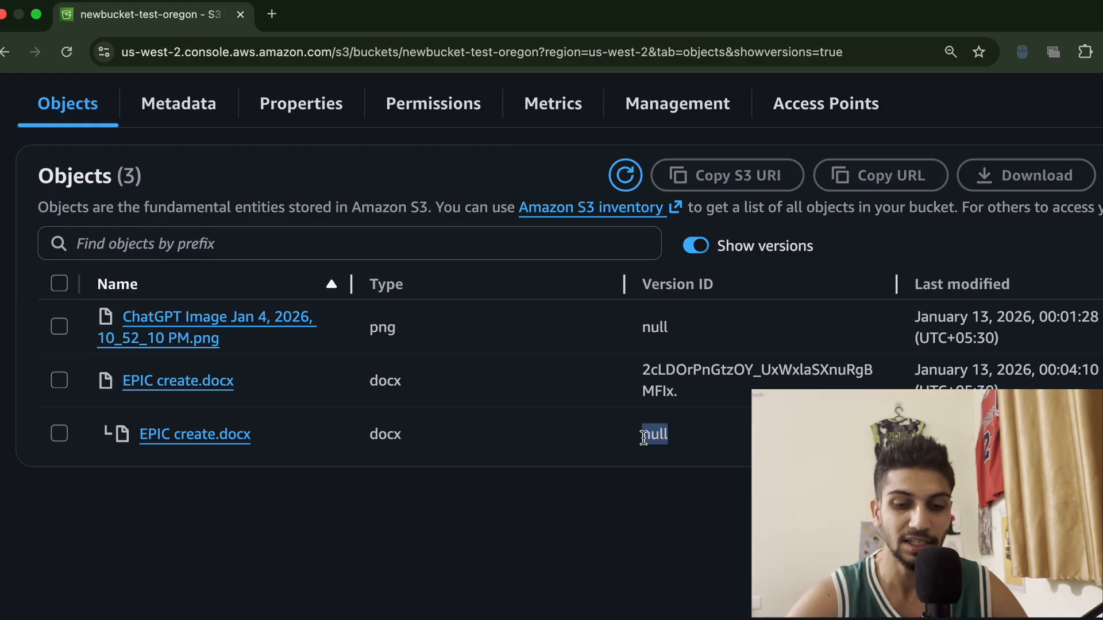
{"action": "left_click_drag", "start_coordinate": [687, 397], "coordinate": [640, 377]}
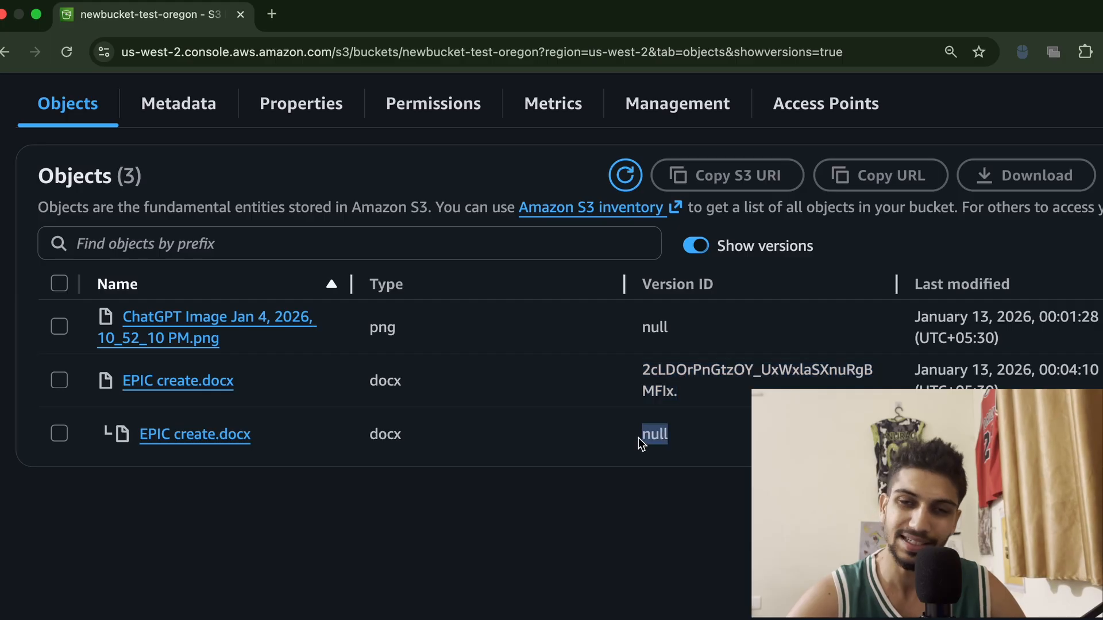
{"action": "left_click_drag", "start_coordinate": [686, 387], "coordinate": [633, 372]}
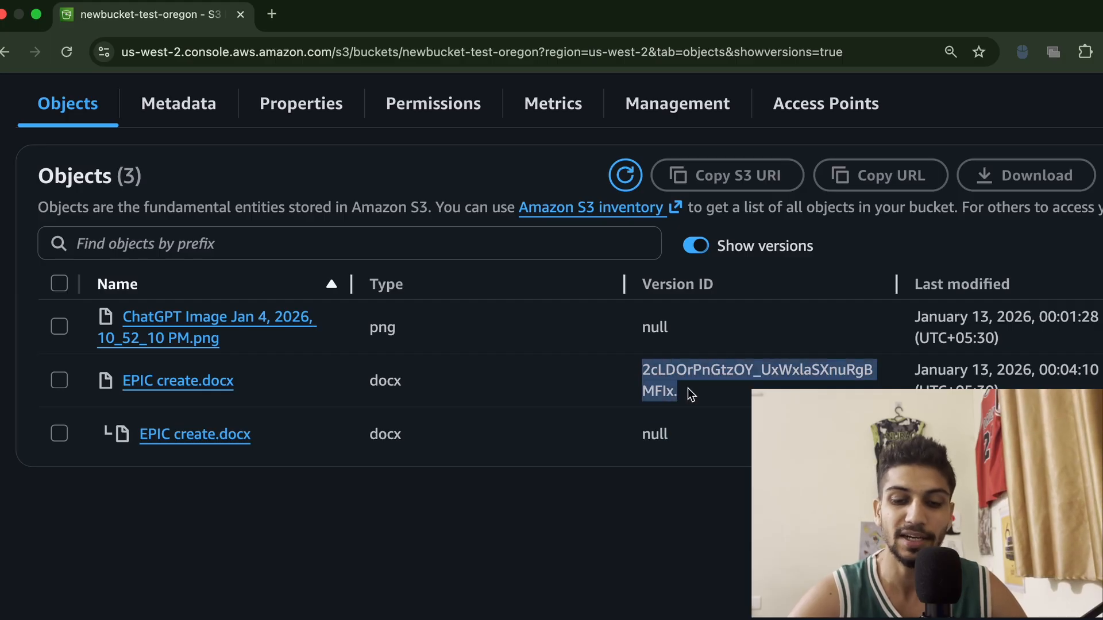
{"action": "scroll", "coordinate": [684, 572], "scroll_direction": "down", "scroll_amount": 3}
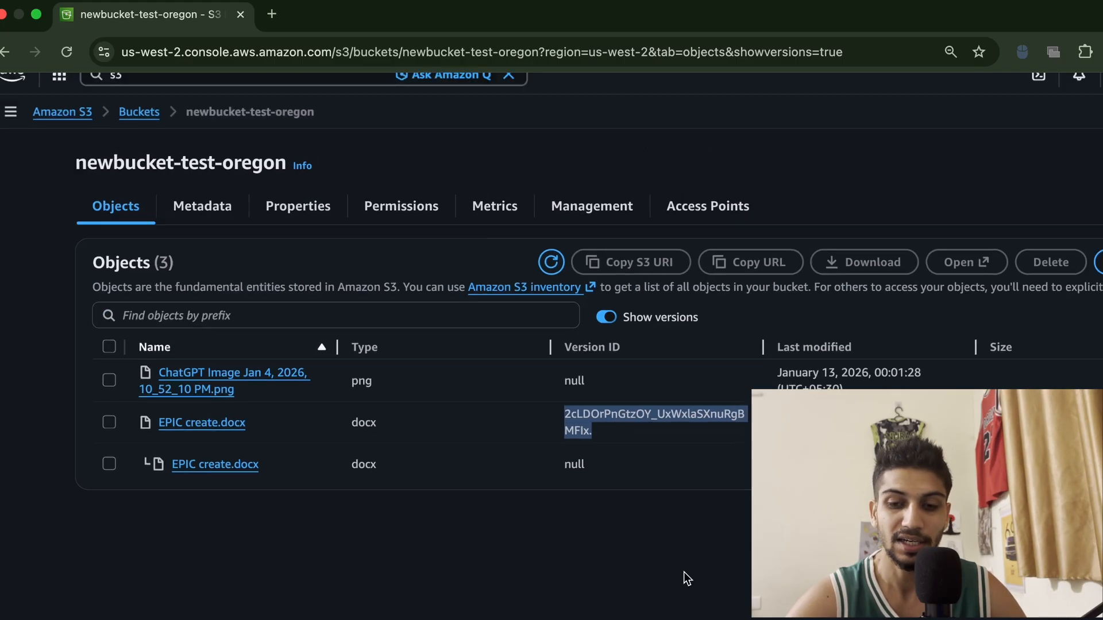
{"action": "left_click", "coordinate": [787, 535]}
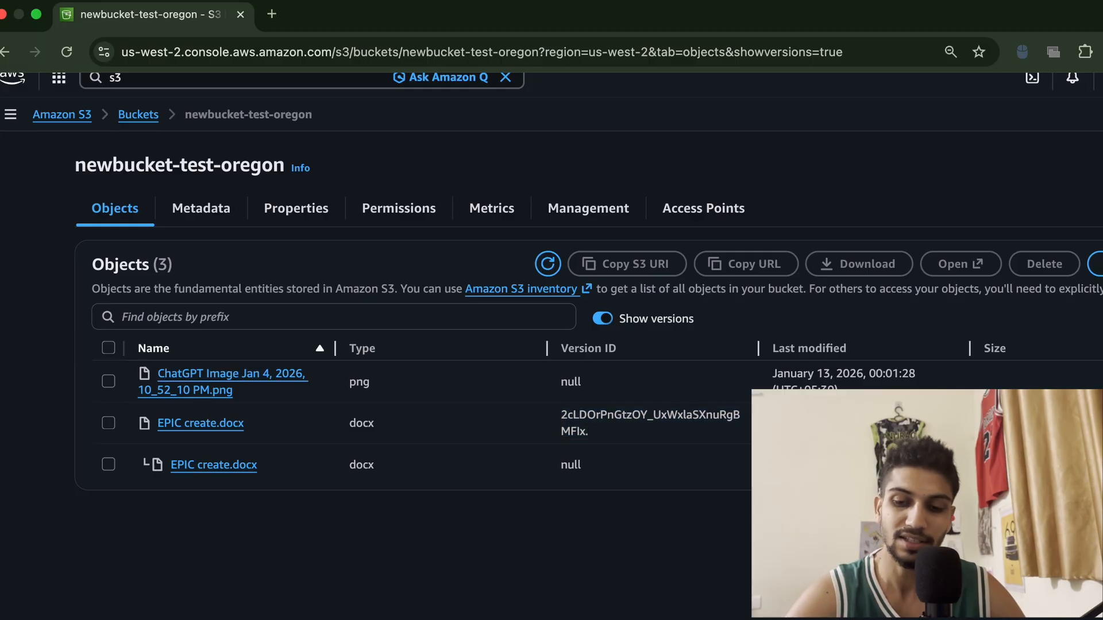
{"action": "key", "text": "ctrl+minus"}
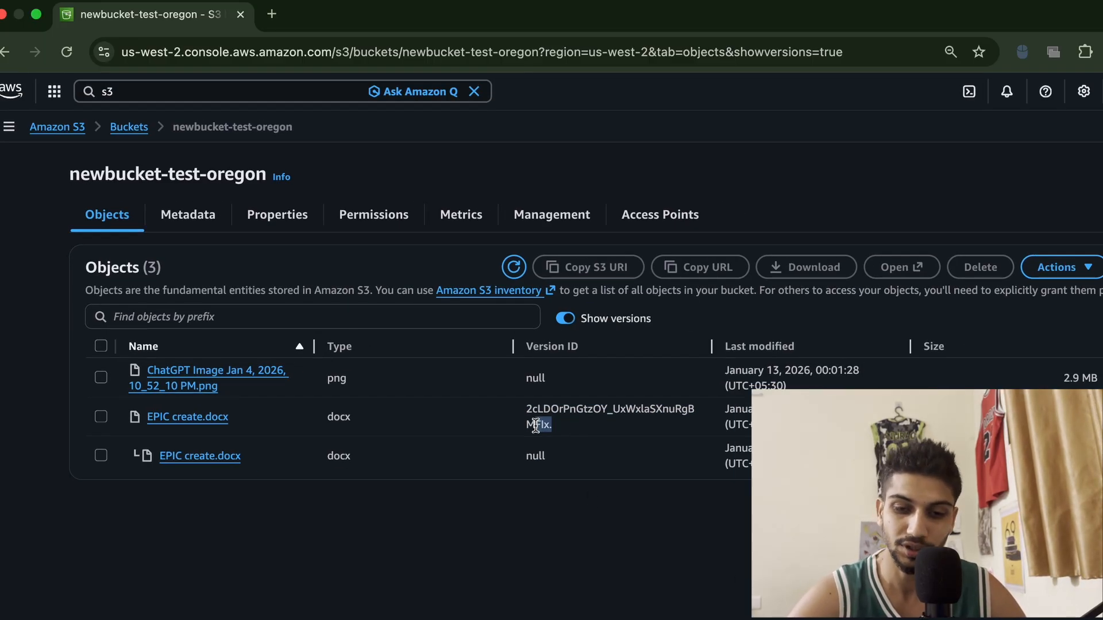
{"action": "left_click_drag", "start_coordinate": [786, 425], "coordinate": [736, 409]}
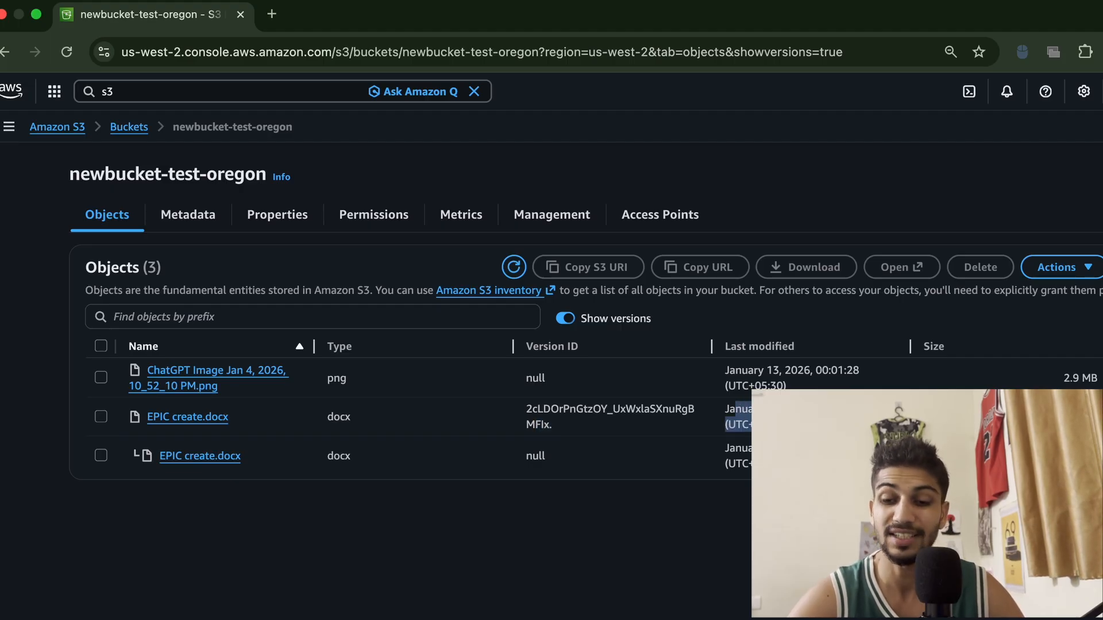
{"action": "key", "text": "ctrl+minus"}
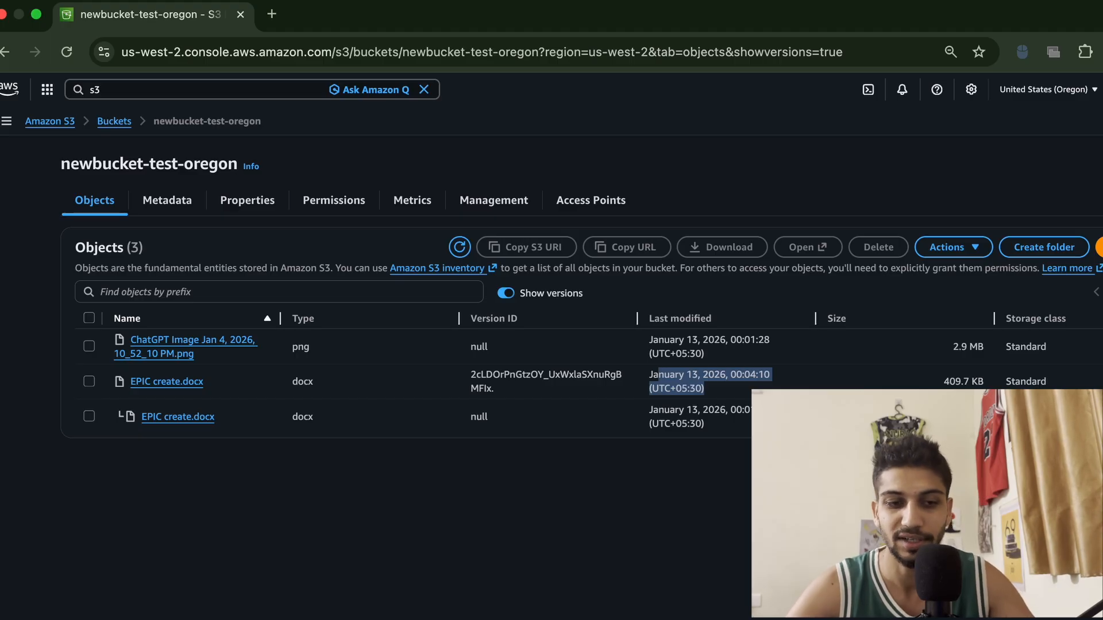
Review the Bucket Versioning status in the bucket's properties, switching between objects and properties
{"action": "left_click", "coordinate": [252, 201]}
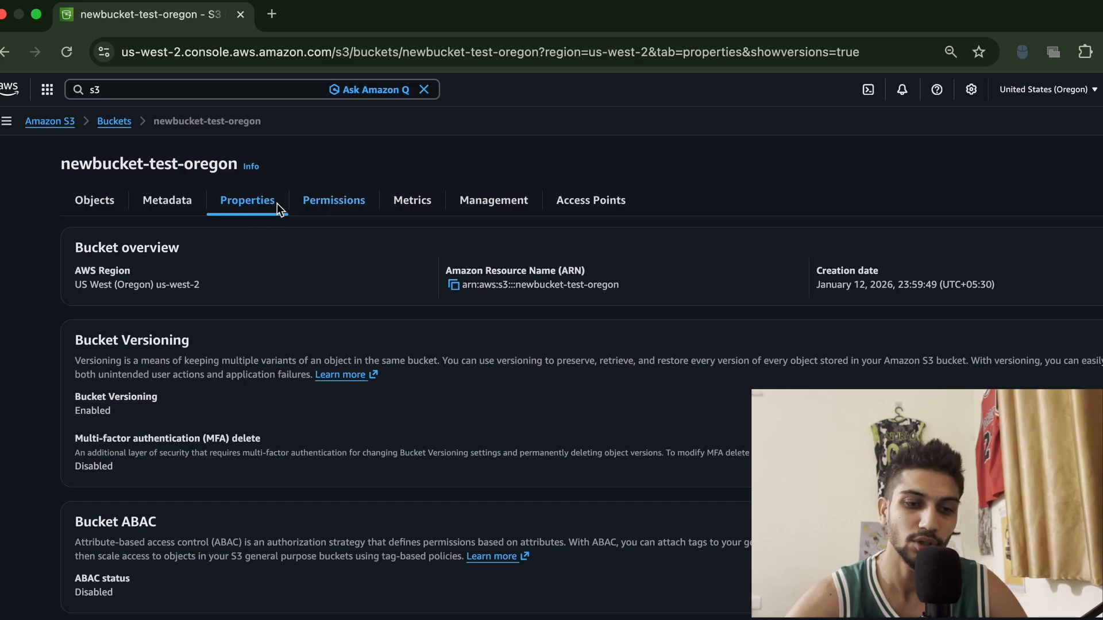
{"action": "scroll", "coordinate": [457, 421], "scroll_direction": "down", "scroll_amount": 20}
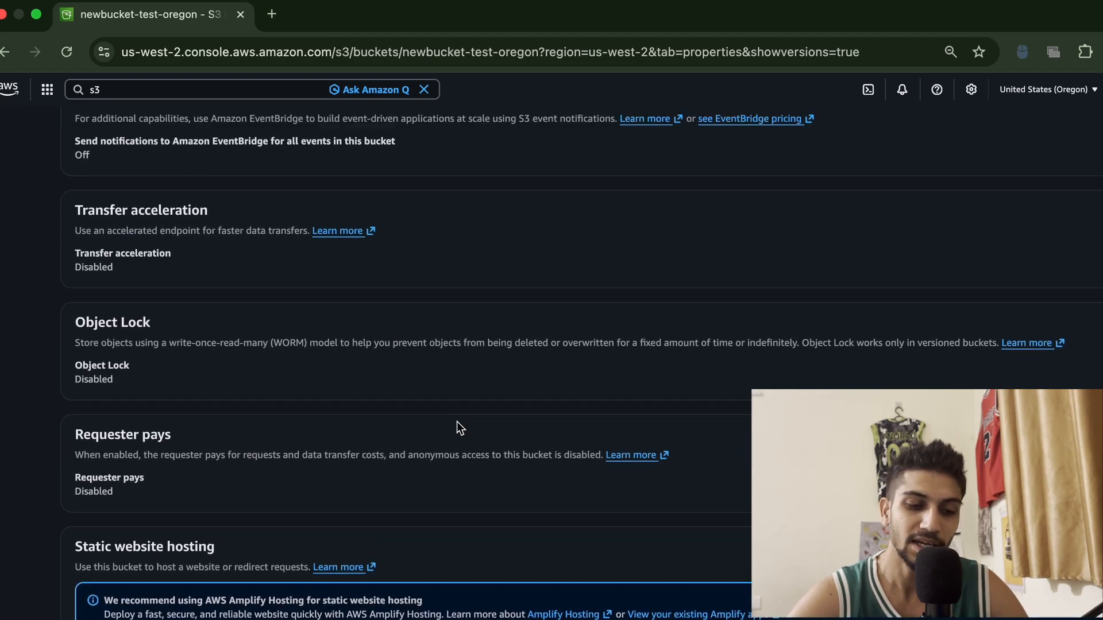
{"action": "scroll", "coordinate": [457, 422], "scroll_direction": "up", "scroll_amount": 20}
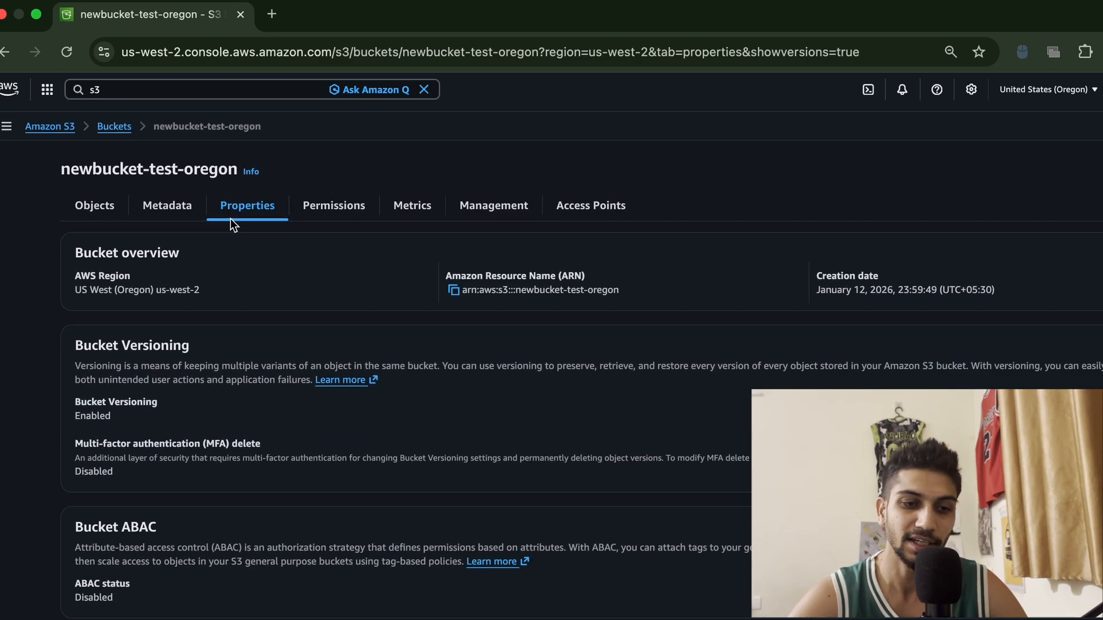
{"action": "left_click", "coordinate": [98, 201]}
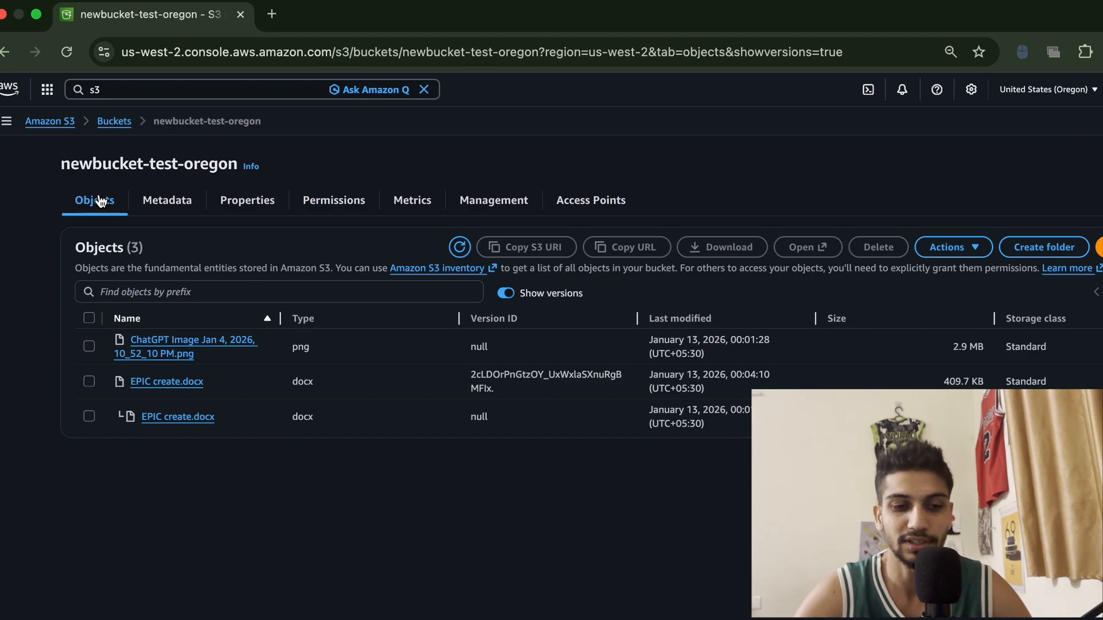
{"action": "left_click", "coordinate": [242, 197]}
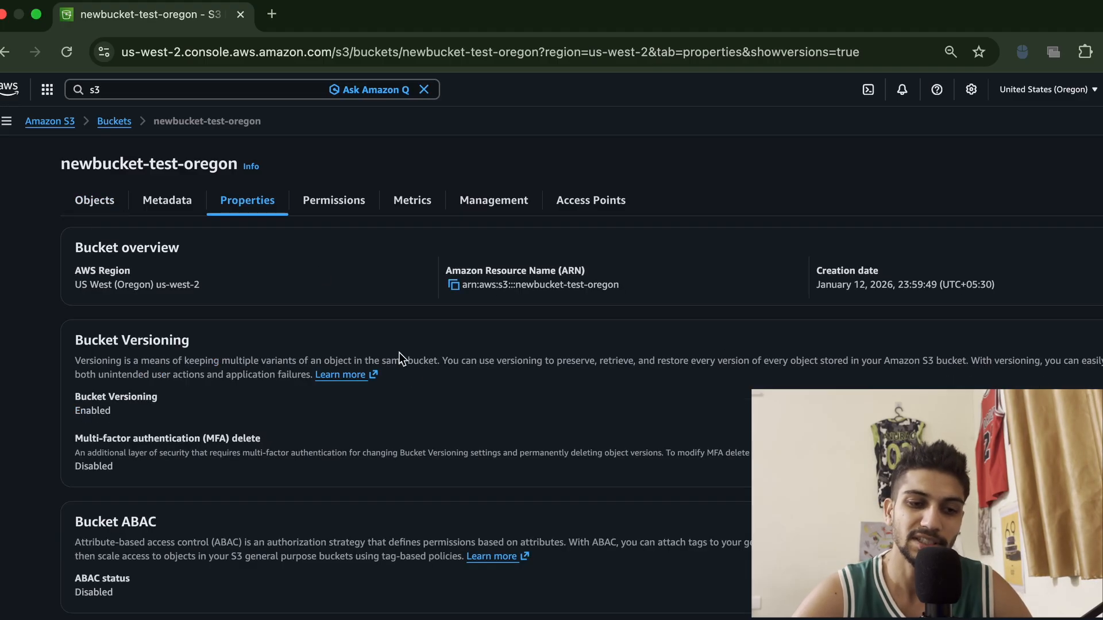
Enable static website hosting for the bucket, hosting a static website with index.html as the index document
{"action": "scroll", "coordinate": [512, 435], "scroll_direction": "down", "scroll_amount": 15}
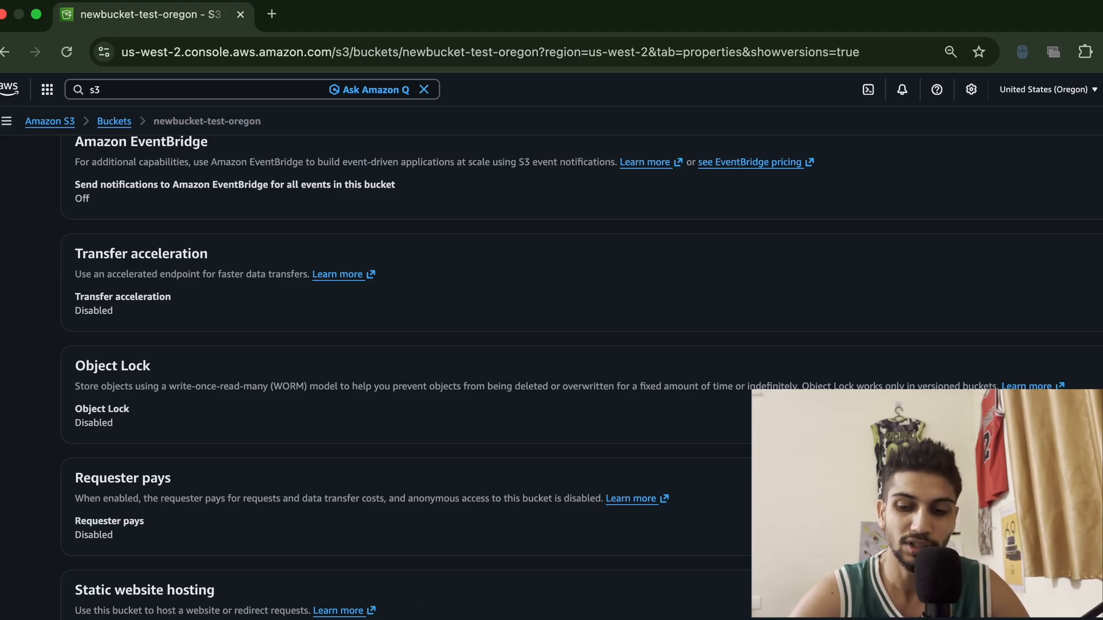
{"action": "left_click", "coordinate": [1100, 598]}
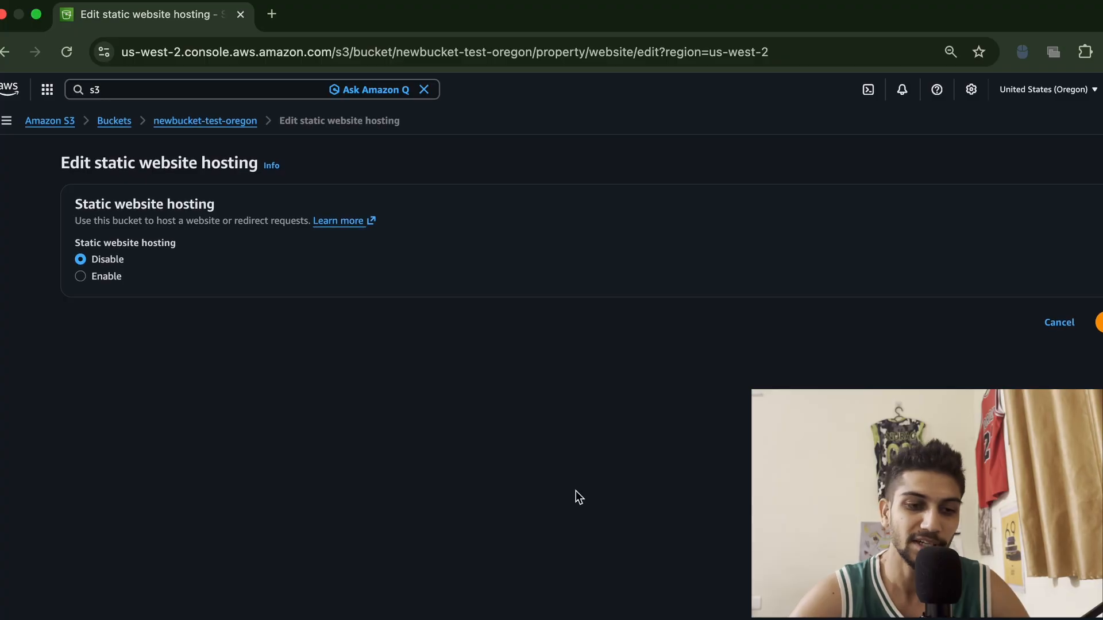
{"action": "left_click", "coordinate": [81, 276]}
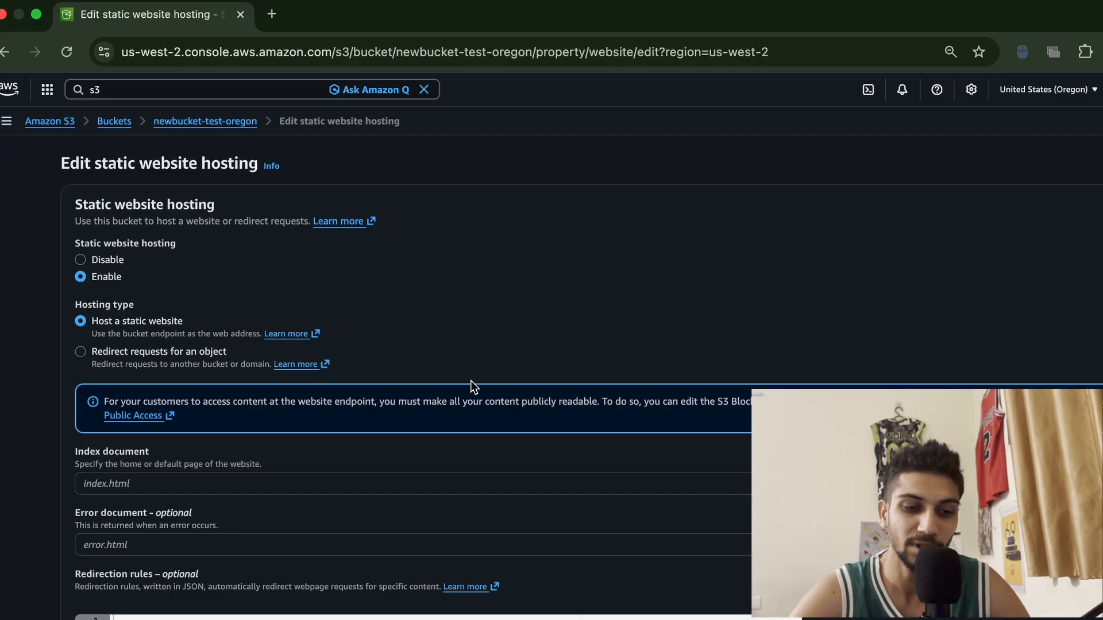
{"action": "scroll", "coordinate": [472, 385], "scroll_direction": "down", "scroll_amount": 1}
{"action": "scroll", "coordinate": [471, 385], "scroll_direction": "down", "scroll_amount": 1}
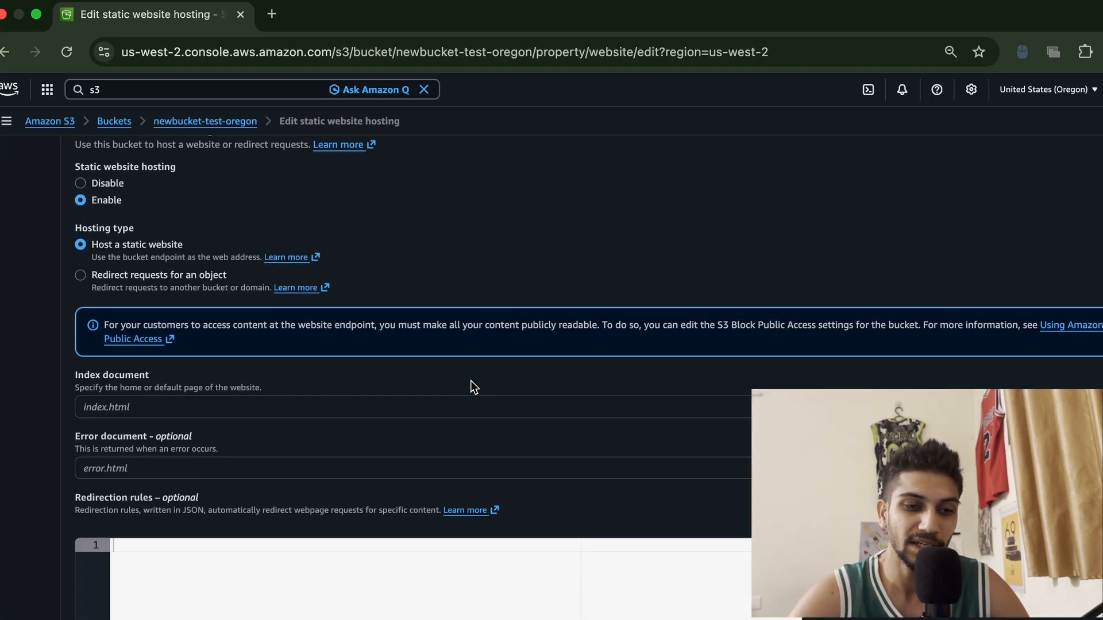
{"action": "left_click", "coordinate": [266, 406]}
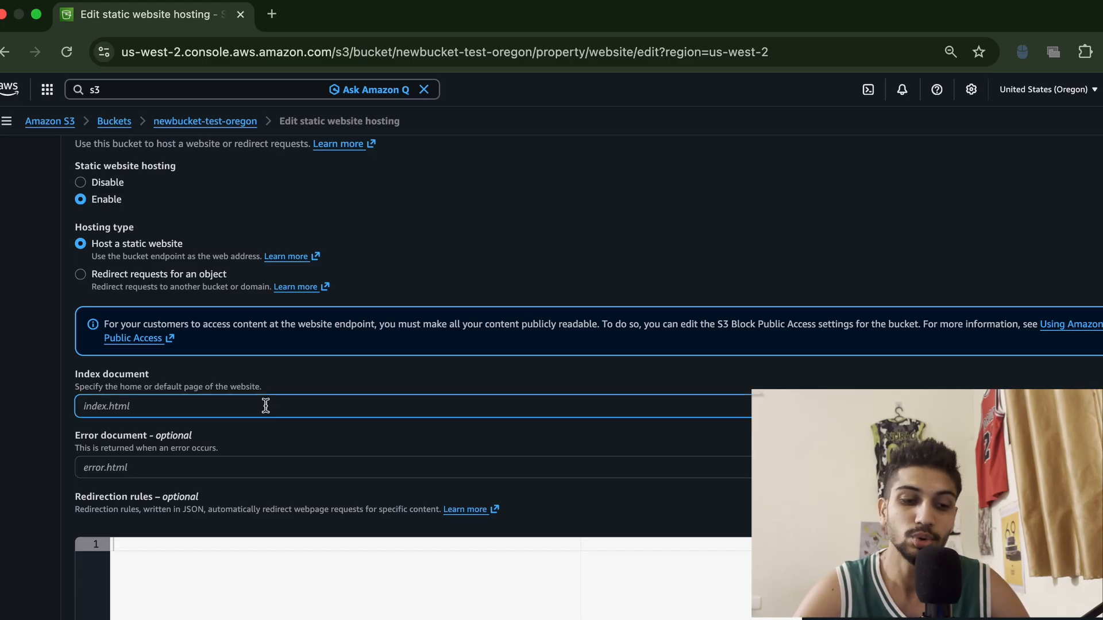
{"action": "type", "text": "indx"}
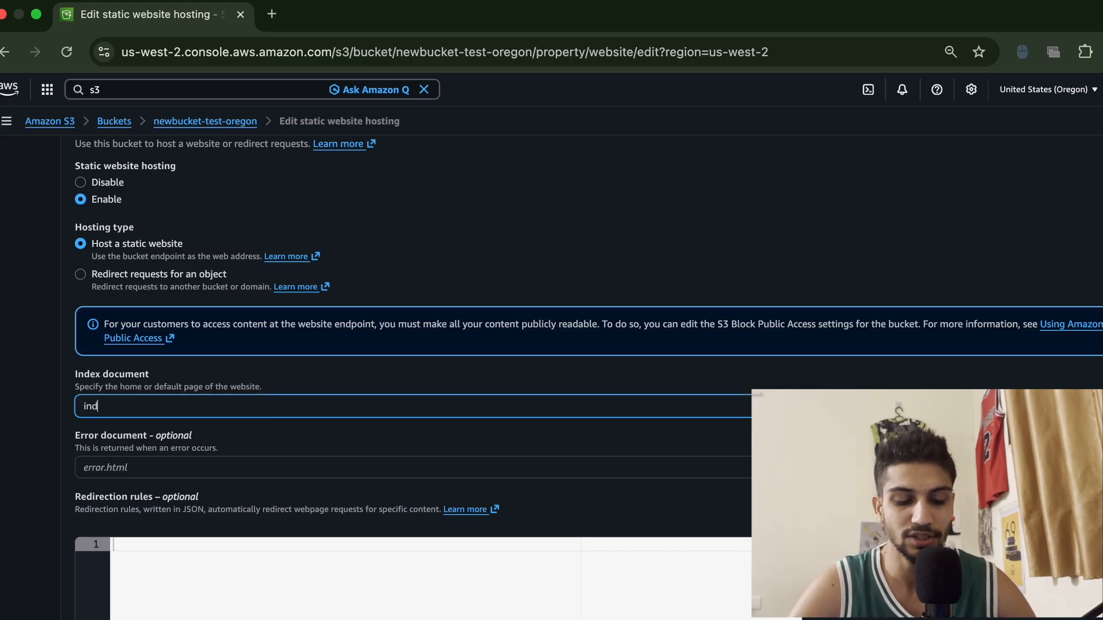
{"action": "key", "text": "BackSpace"}
{"action": "key", "text": "BackSpace"}
{"action": "type", "text": "ndex.html"}
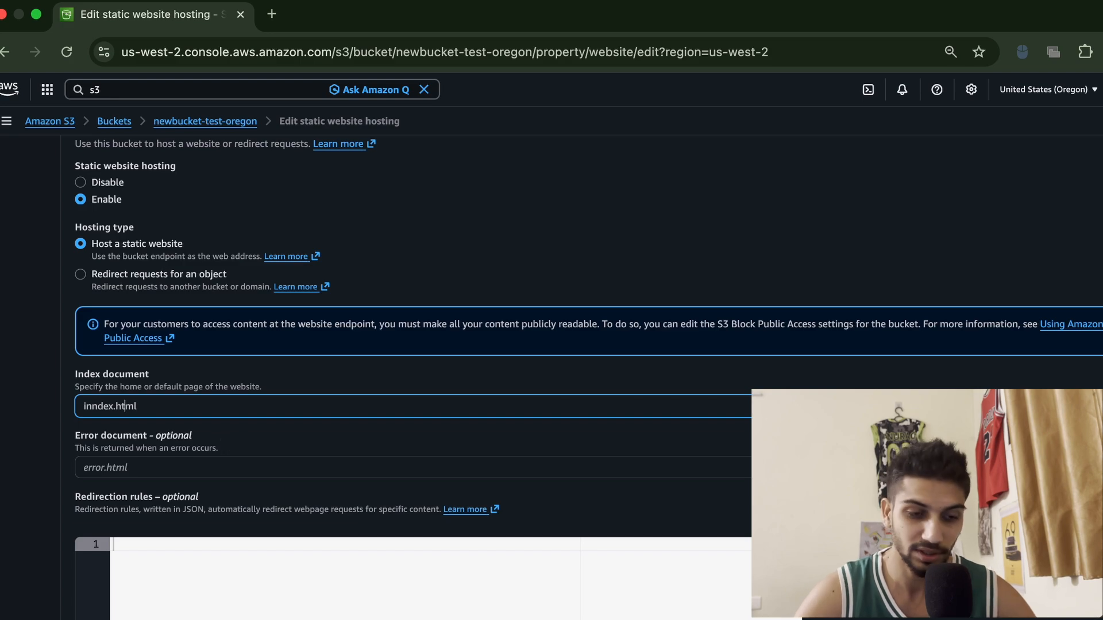
{"action": "key", "text": "Left"}
{"action": "key", "text": "Left"}
{"action": "key", "text": "Left"}
{"action": "key", "text": "BackSpace"}
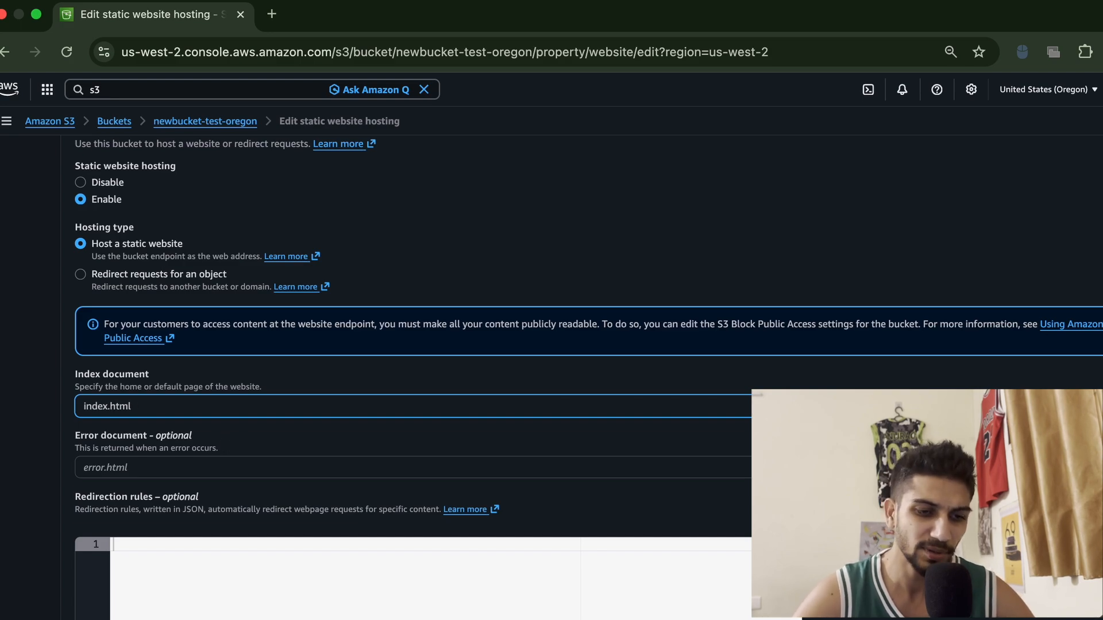
Open the linked S3 documentation on hosting a static website, then return to the console tab
{"action": "scroll", "coordinate": [333, 490], "scroll_direction": "down", "scroll_amount": 5}
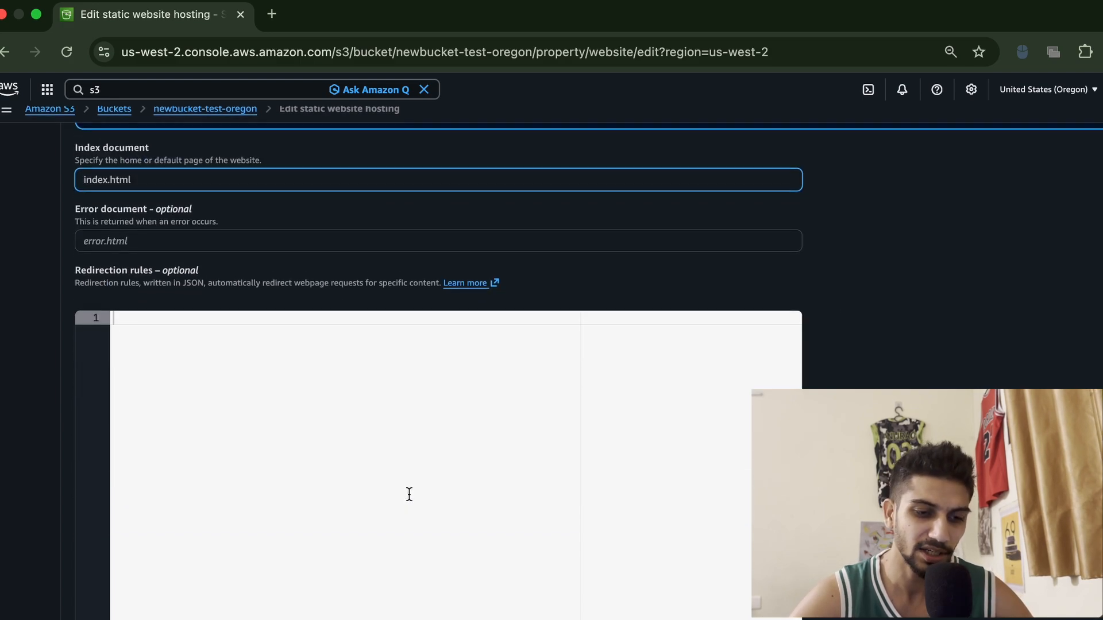
{"action": "scroll", "coordinate": [409, 494], "scroll_direction": "up", "scroll_amount": 3}
{"action": "scroll", "coordinate": [410, 494], "scroll_direction": "down", "scroll_amount": 3}
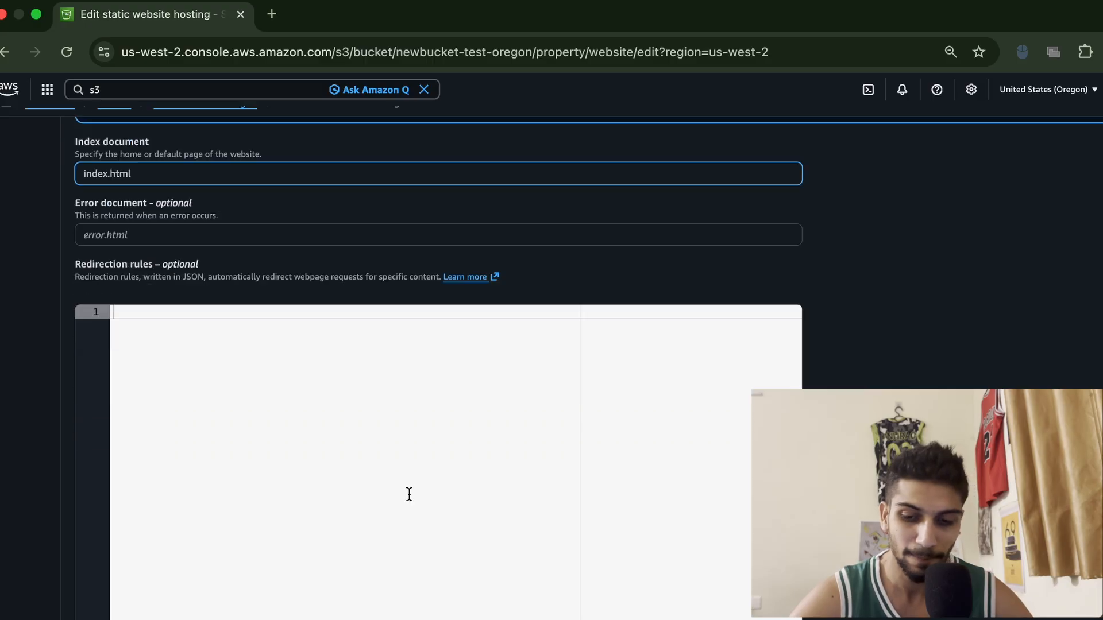
{"action": "scroll", "coordinate": [409, 494], "scroll_direction": "up", "scroll_amount": 2}
{"action": "scroll", "coordinate": [409, 494], "scroll_direction": "up", "scroll_amount": 5}
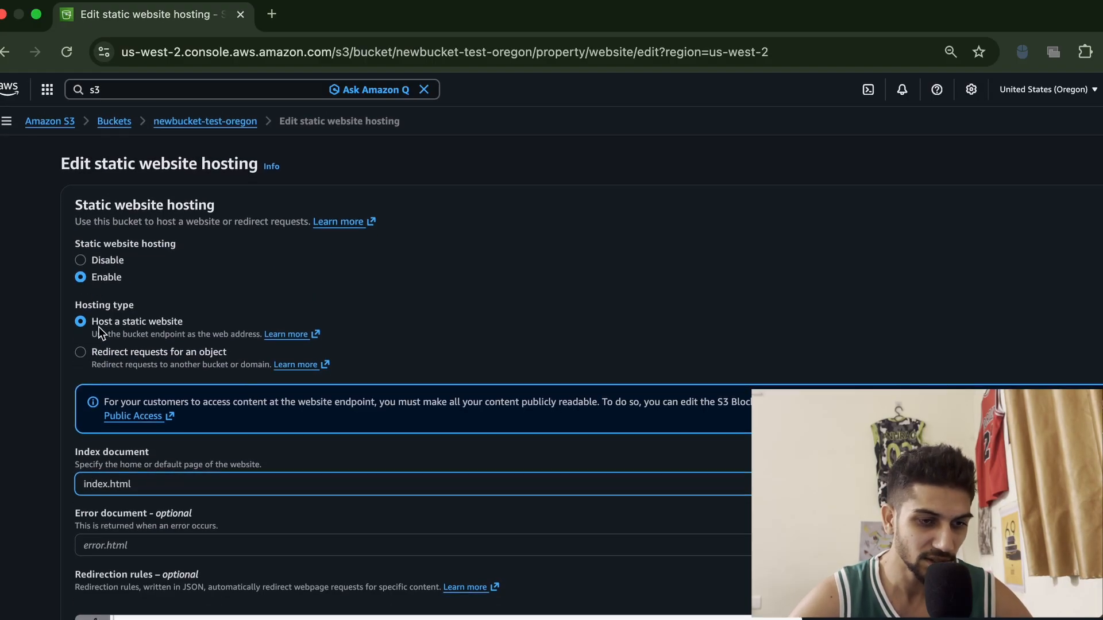
{"action": "scroll", "coordinate": [332, 416], "scroll_direction": "down", "scroll_amount": 1}
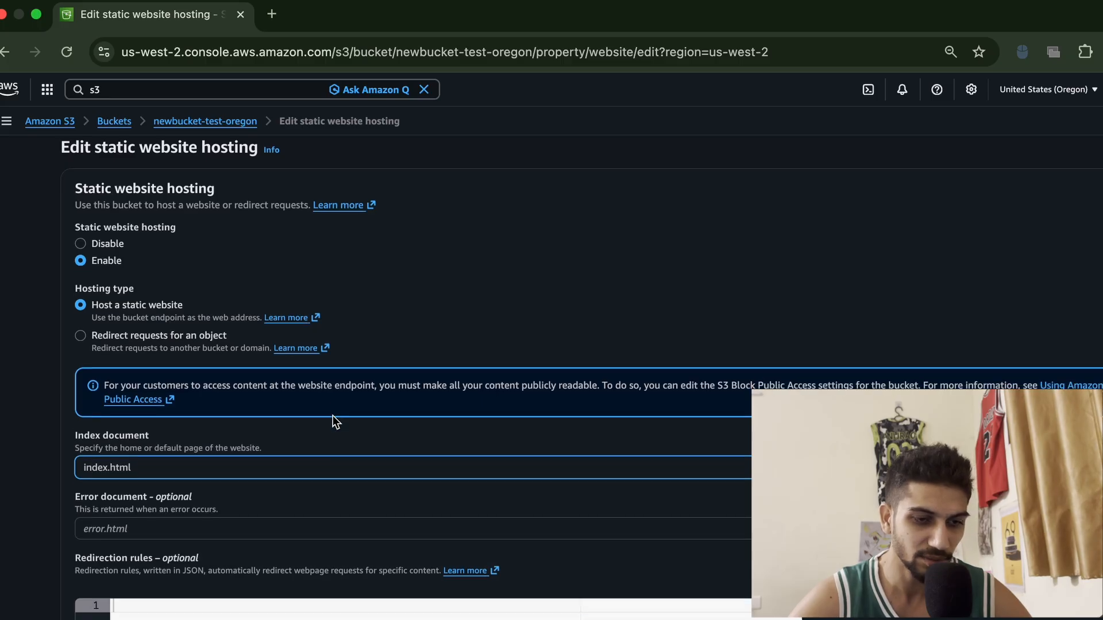
{"action": "left_click", "coordinate": [149, 400]}
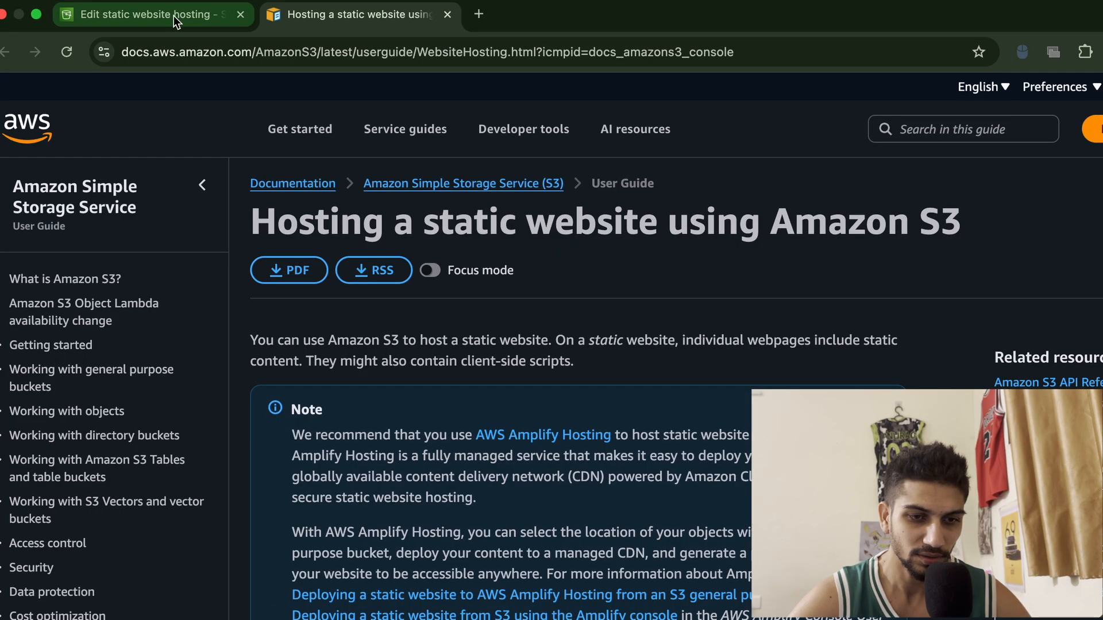
{"action": "left_click", "coordinate": [173, 15]}
Turn off Block all public access for the bucket's permissions, confirming the change with confirm
{"action": "scroll", "coordinate": [507, 425], "scroll_direction": "down", "scroll_amount": 1}
{"action": "scroll", "coordinate": [506, 421], "scroll_direction": "down", "scroll_amount": 5}
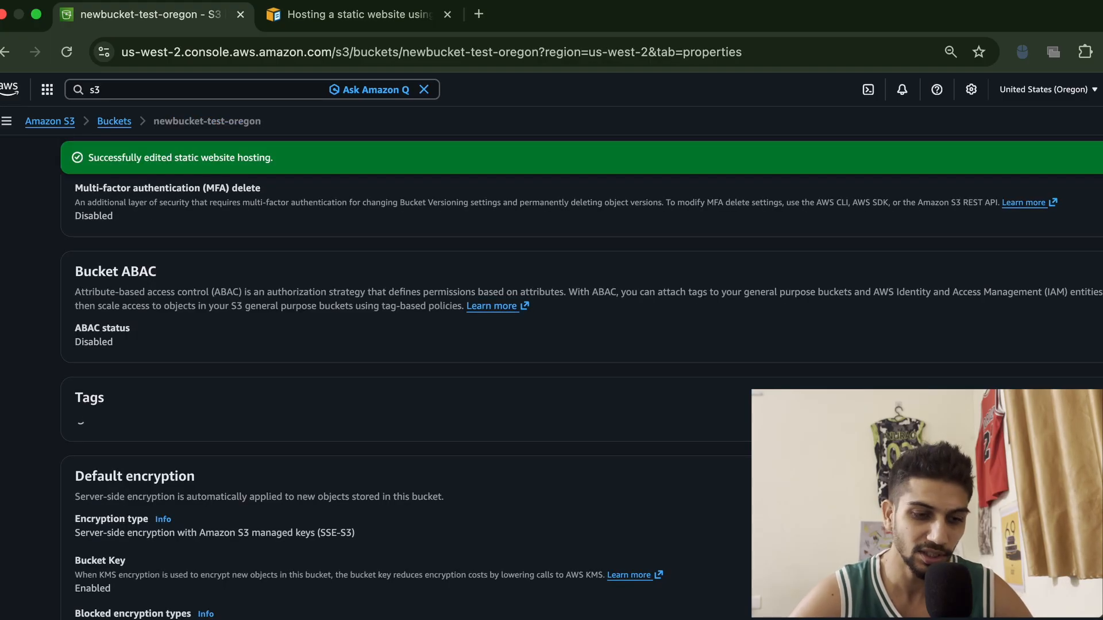
{"action": "scroll", "coordinate": [507, 485], "scroll_direction": "down", "scroll_amount": 20}
{"action": "scroll", "coordinate": [508, 484], "scroll_direction": "up", "scroll_amount": 20}
{"action": "scroll", "coordinate": [509, 490], "scroll_direction": "up", "scroll_amount": 6}
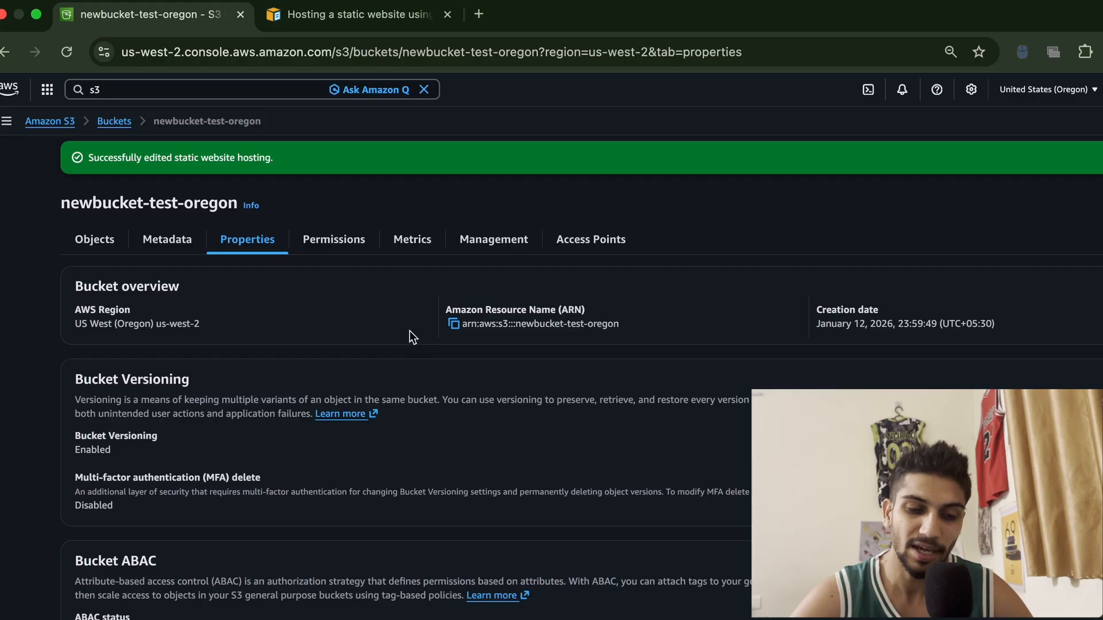
{"action": "left_click", "coordinate": [343, 248]}
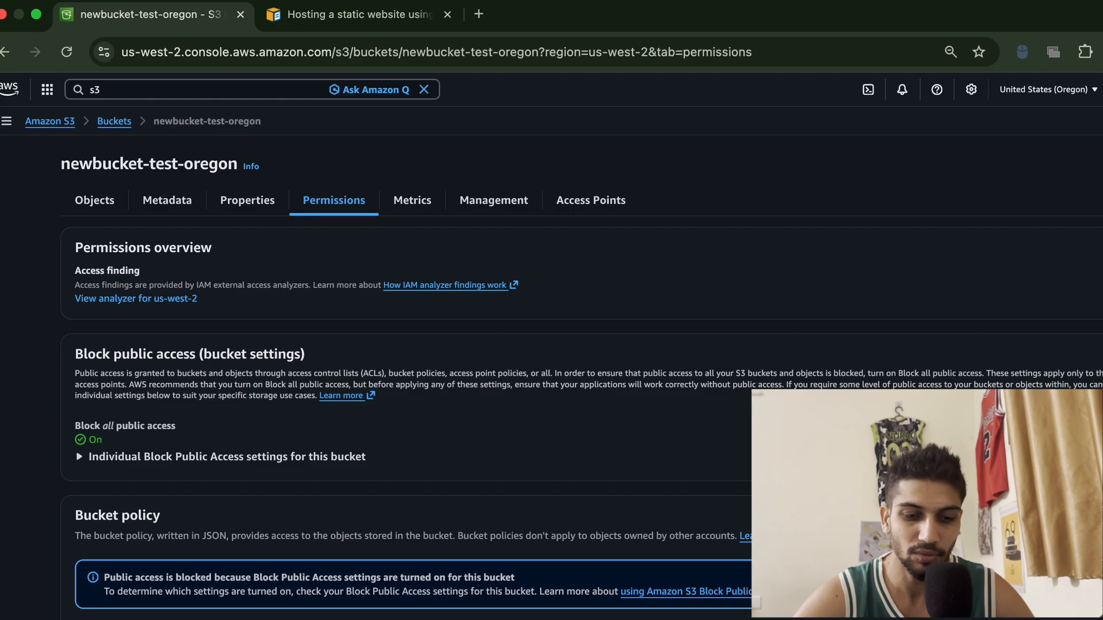
{"action": "left_click", "coordinate": [1086, 354]}
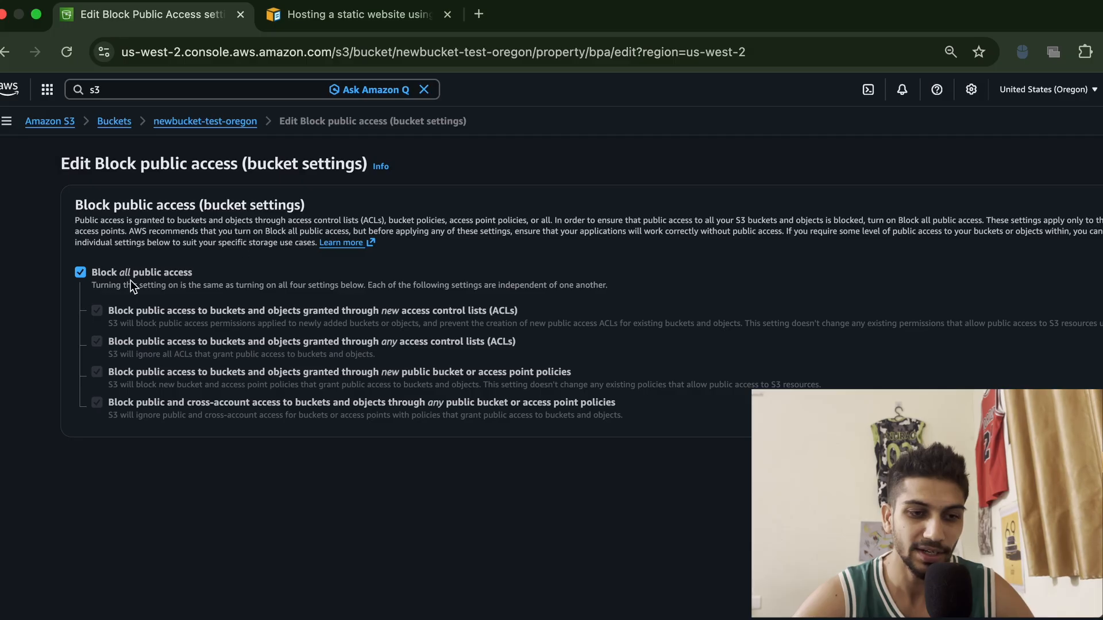
{"action": "left_click", "coordinate": [81, 272]}
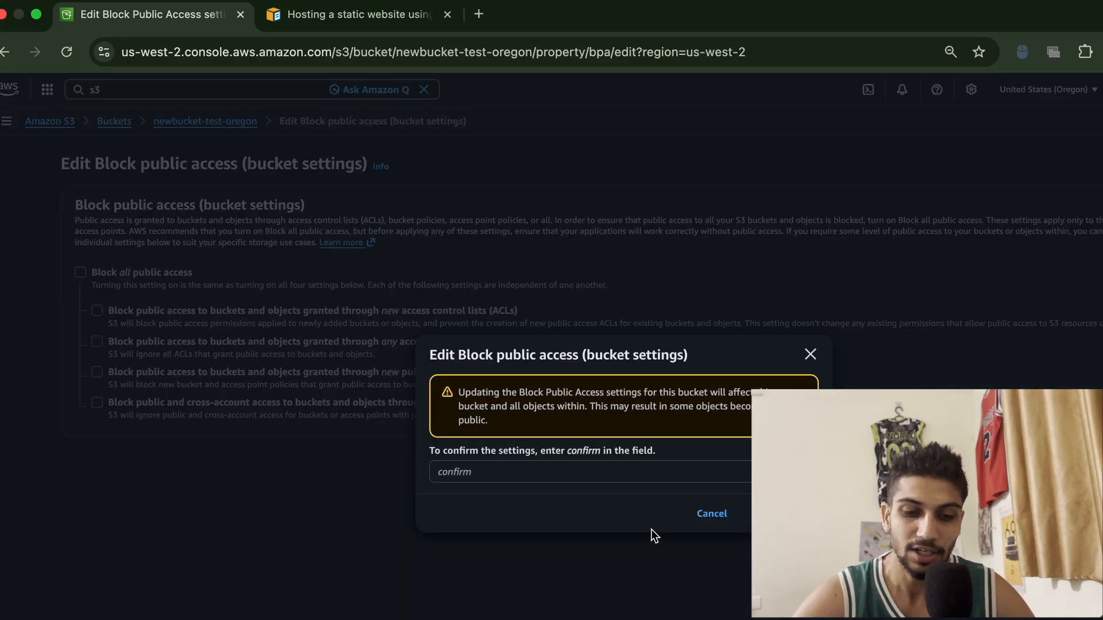
{"action": "left_click", "coordinate": [527, 470]}
{"action": "type", "text": "cond"}
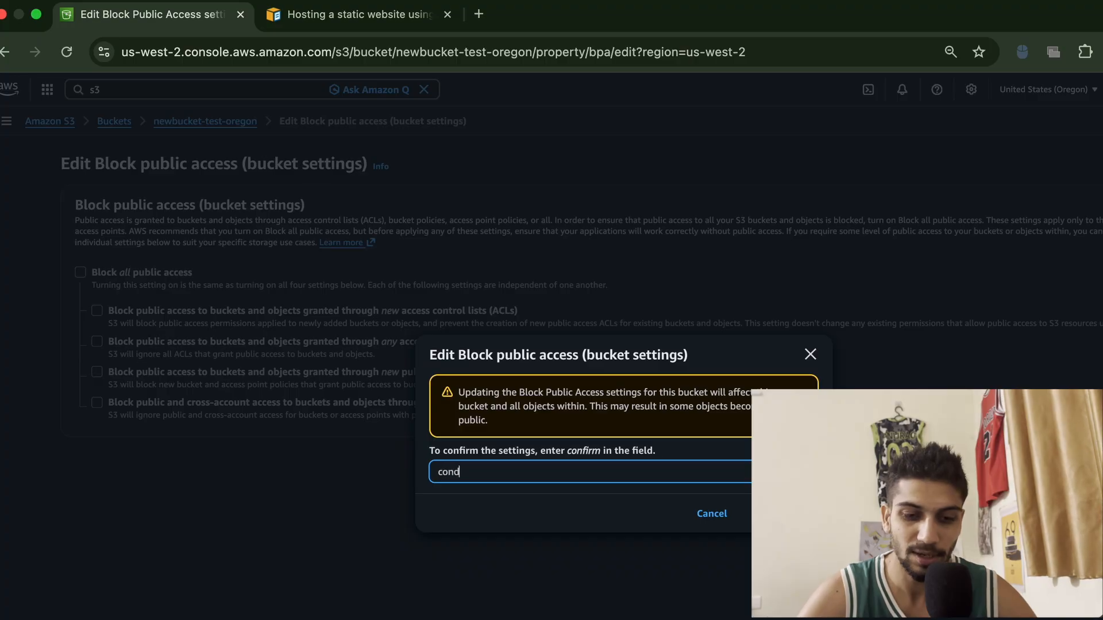
{"action": "type", "text": "irm"}
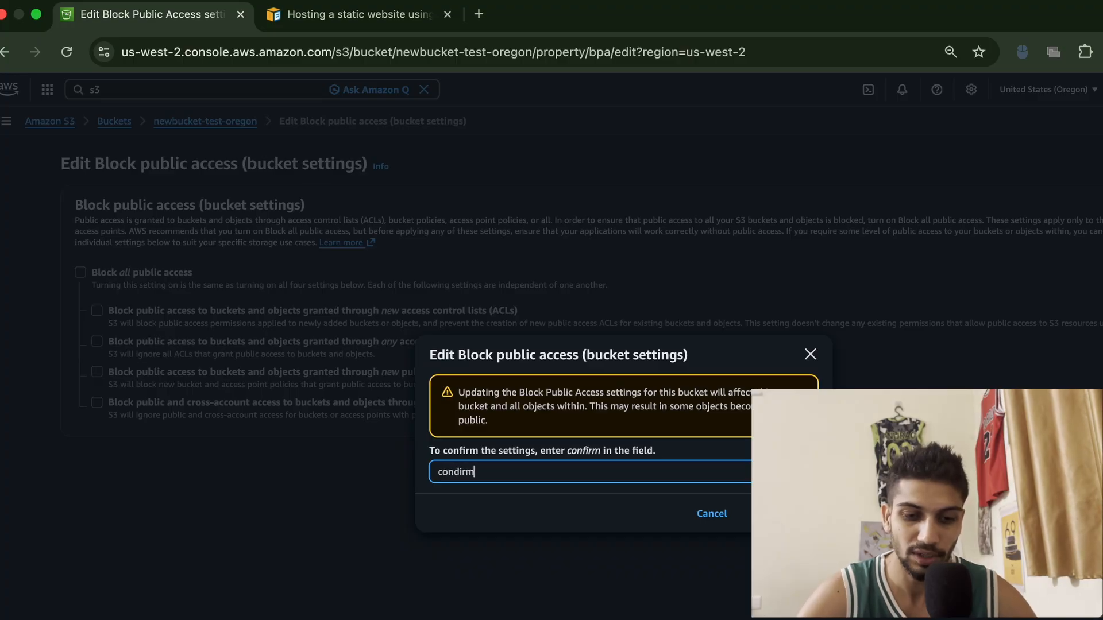
{"action": "key", "text": "BackSpace"}
{"action": "key", "text": "BackSpace"}
{"action": "key", "text": "BackSpace"}
{"action": "key", "text": "BackSpace"}
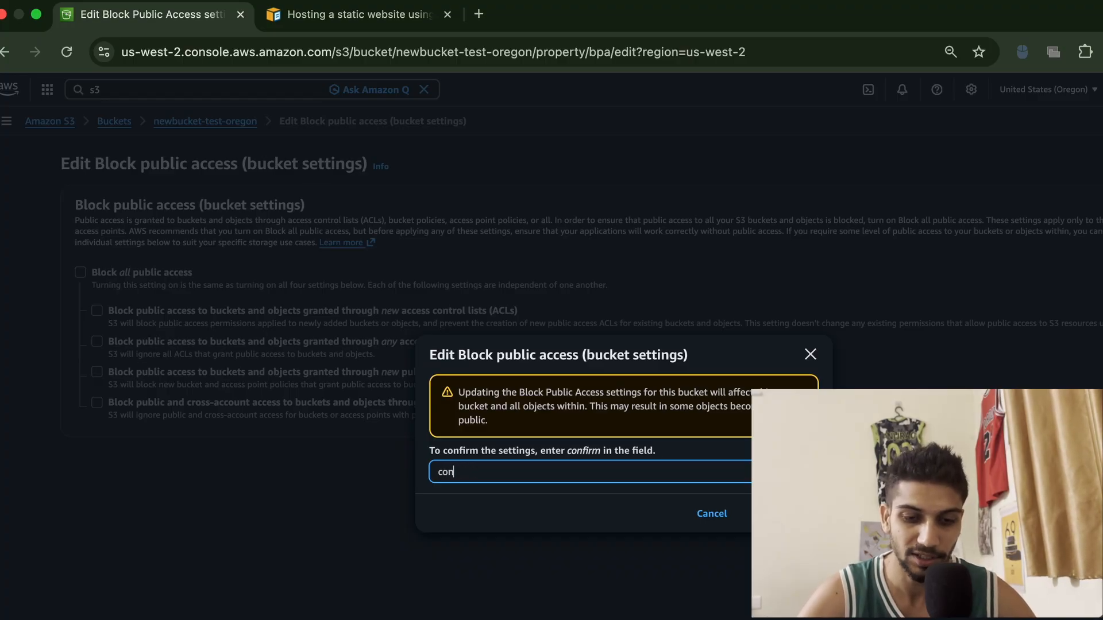
{"action": "type", "text": "firm"}
{"action": "key", "text": "Return"}
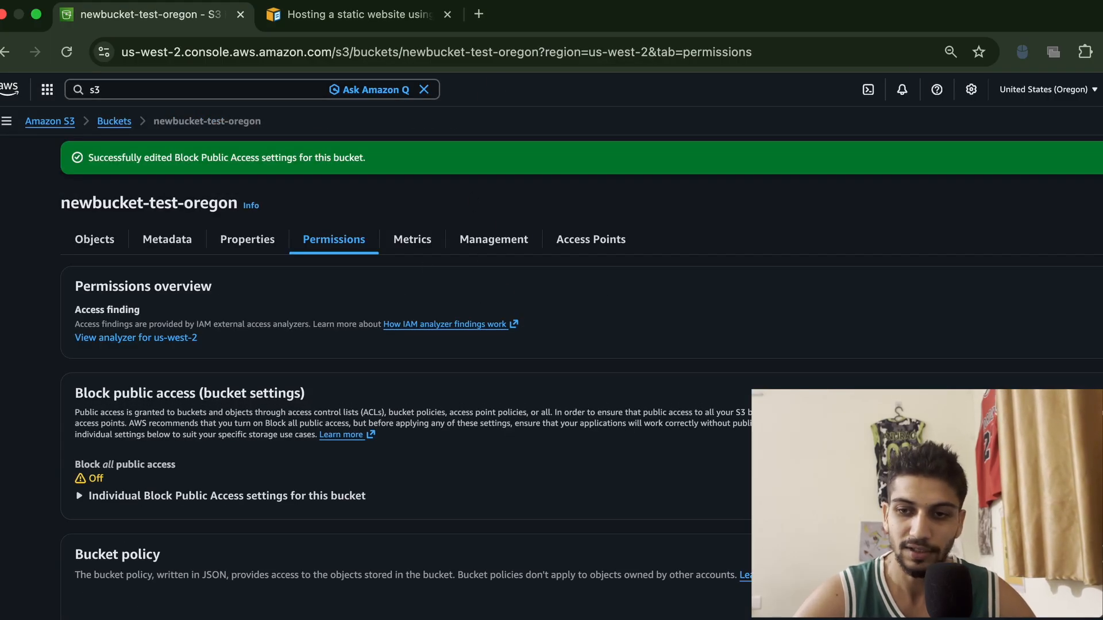
Open a new incognito browser window and go to chatgpt.com
{"action": "left_click", "coordinate": [1102, 52]}
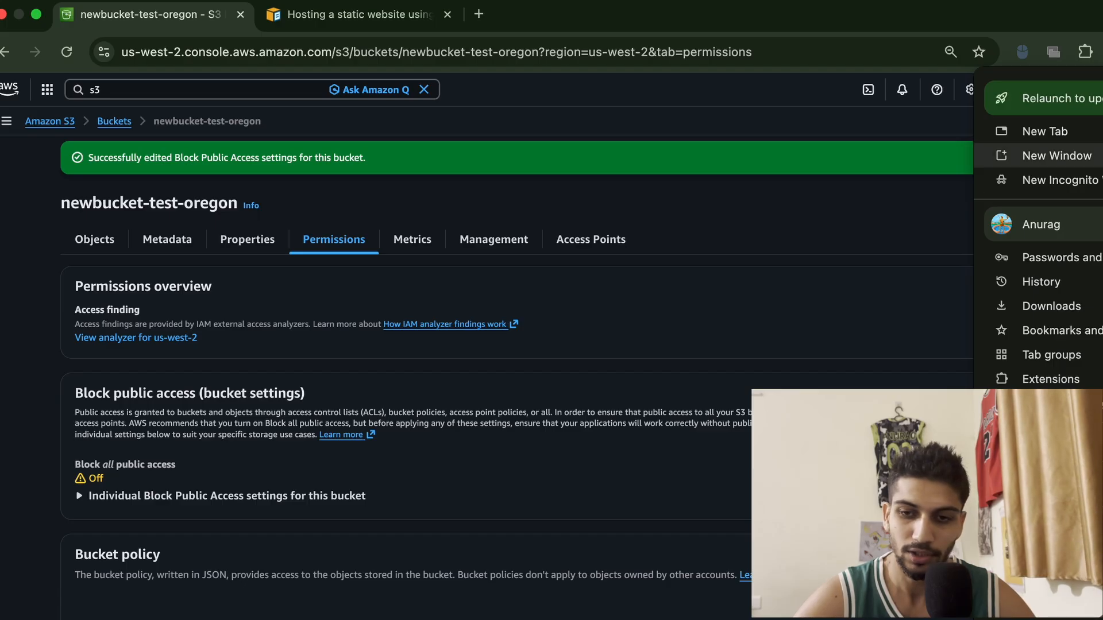
{"action": "left_click", "coordinate": [1060, 180]}
{"action": "type", "text": "chat"}
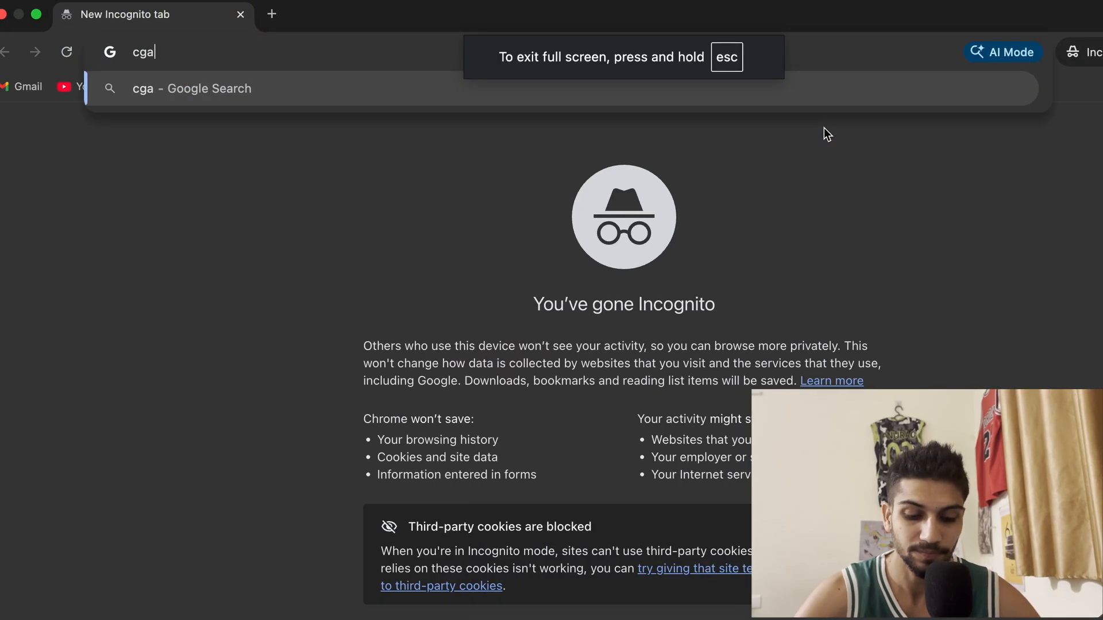
{"action": "key", "text": "BackSpace"}
{"action": "key", "text": "BackSpace"}
{"action": "key", "text": "BackSpace"}
{"action": "type", "text": "hat.openai.com"}
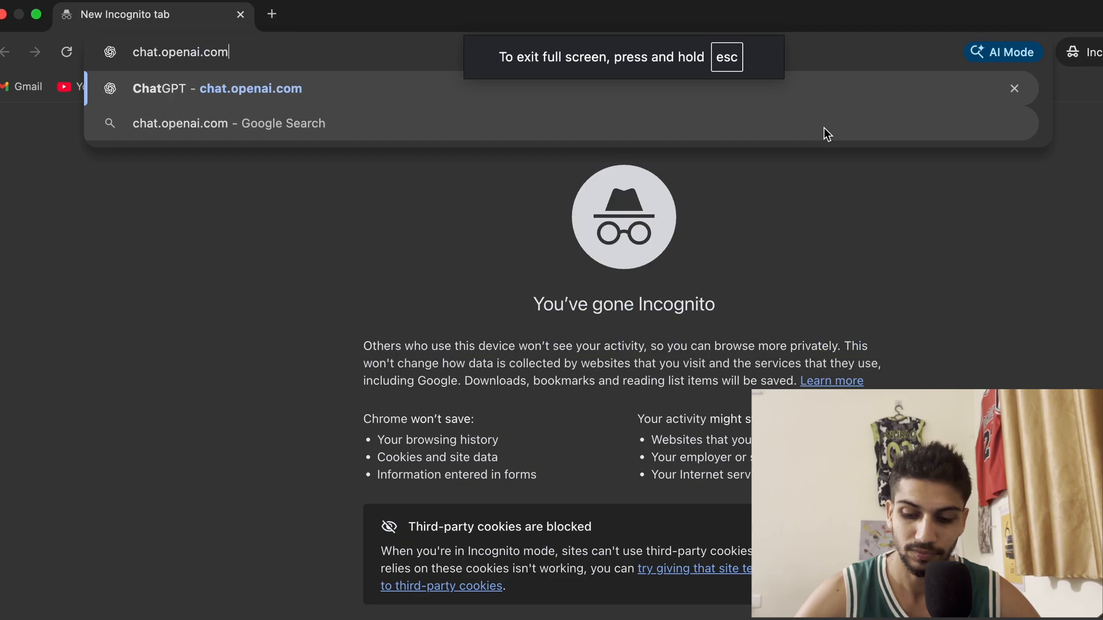
{"action": "key", "text": "Return"}
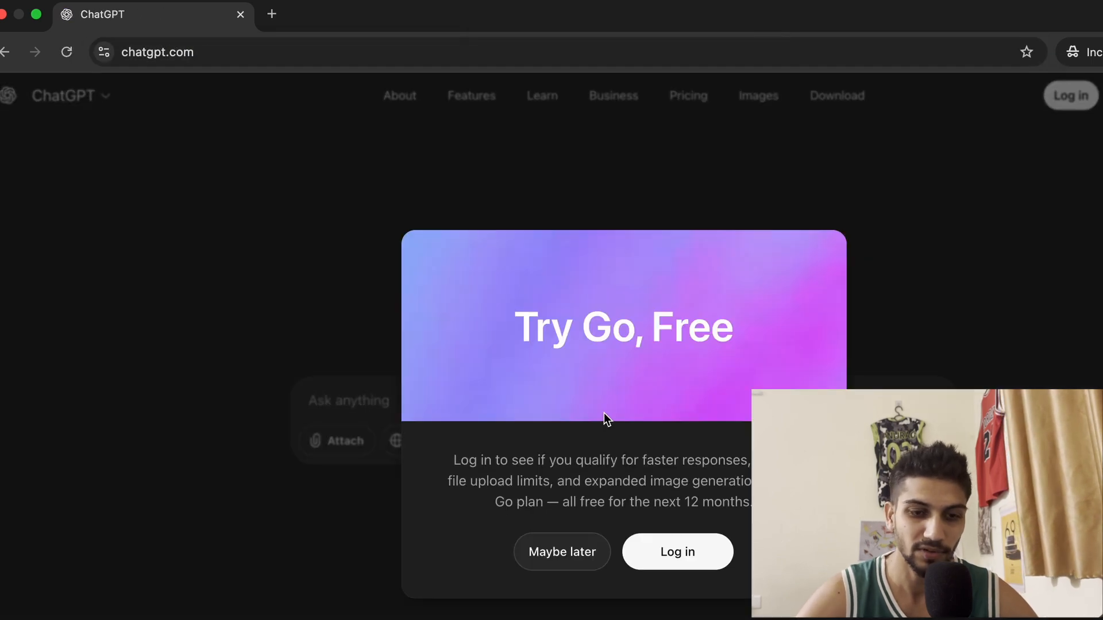
Dismiss the login prompt and ask ChatGPT to "create a website on space using html css & js use inline css"
{"action": "left_click", "coordinate": [566, 559]}
{"action": "left_click", "coordinate": [413, 405]}
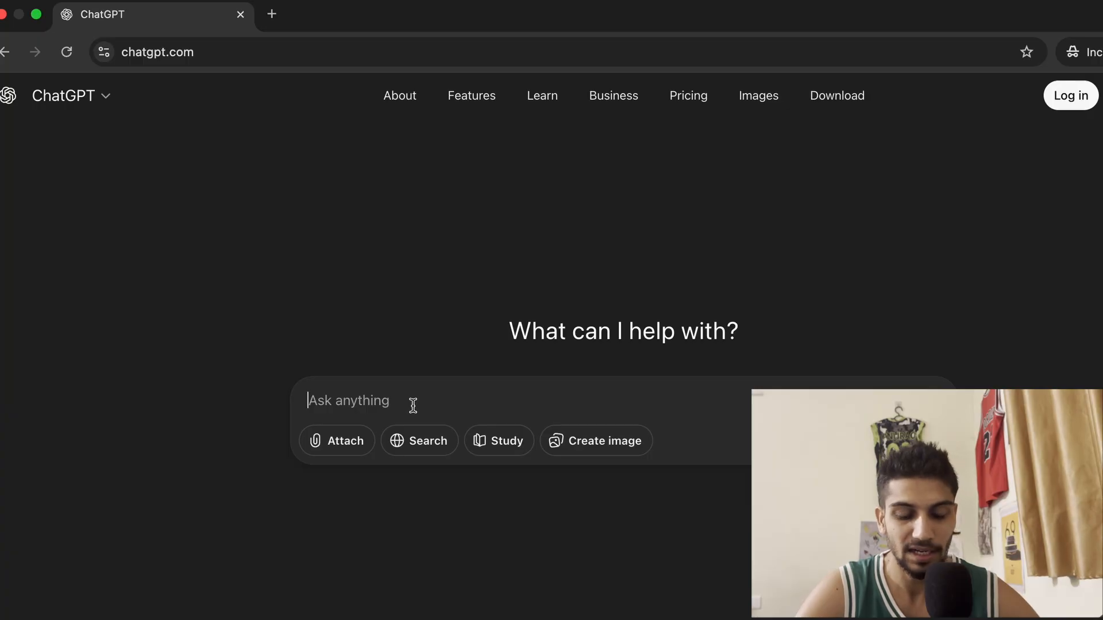
{"action": "type", "text": "cre"}
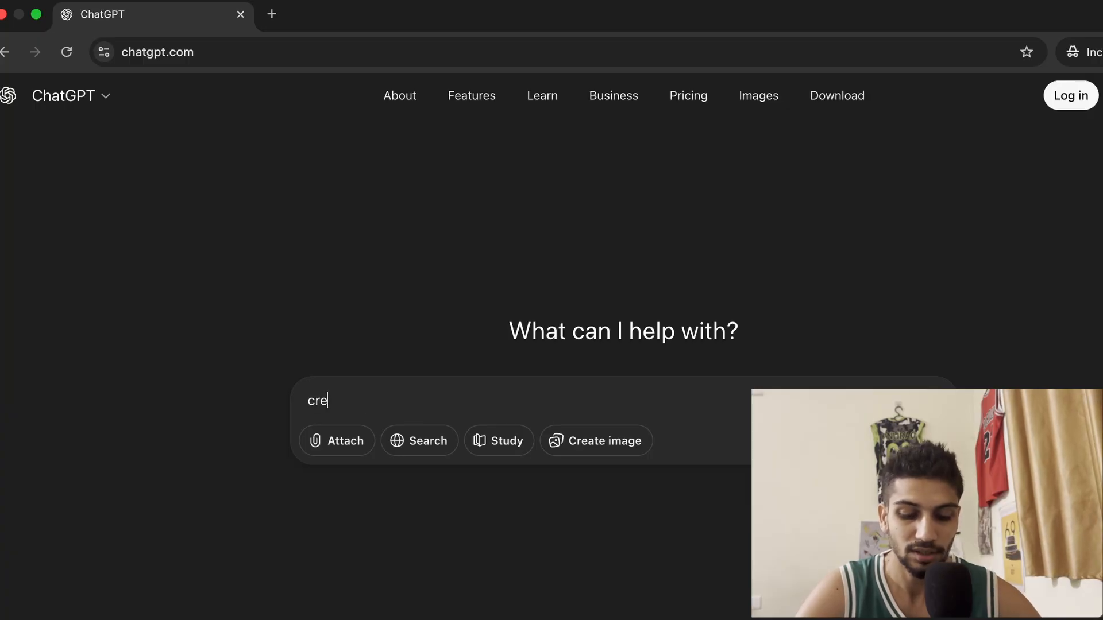
{"action": "type", "text": "ate a website on"}
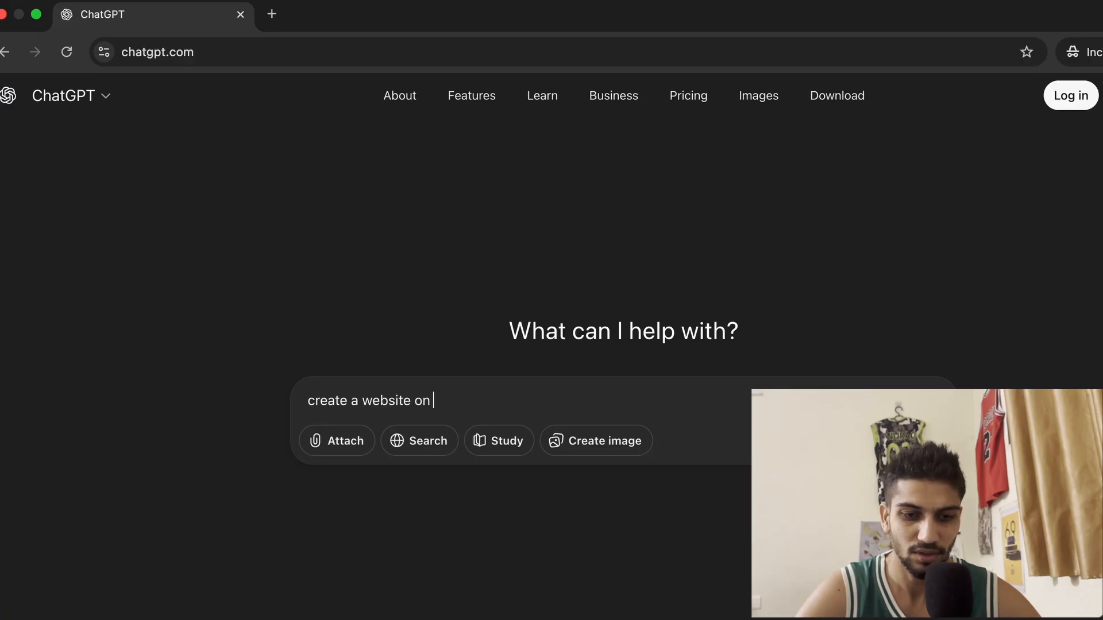
{"action": "type", "text": " space using html css & js use inline c"}
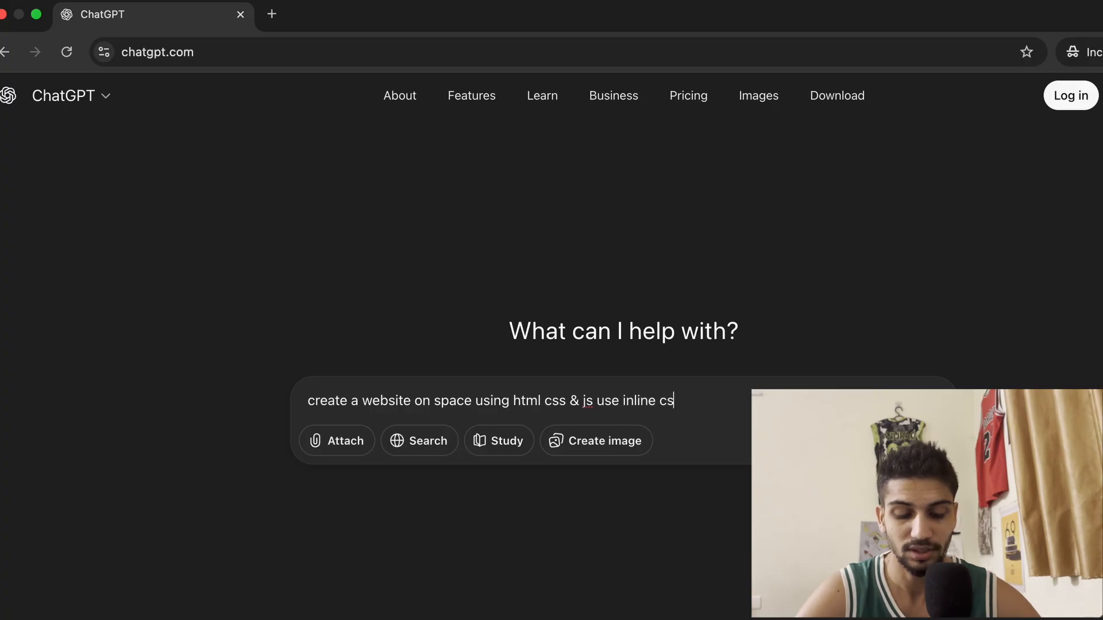
{"action": "type", "text": "s"}
{"action": "key", "text": "Return"}
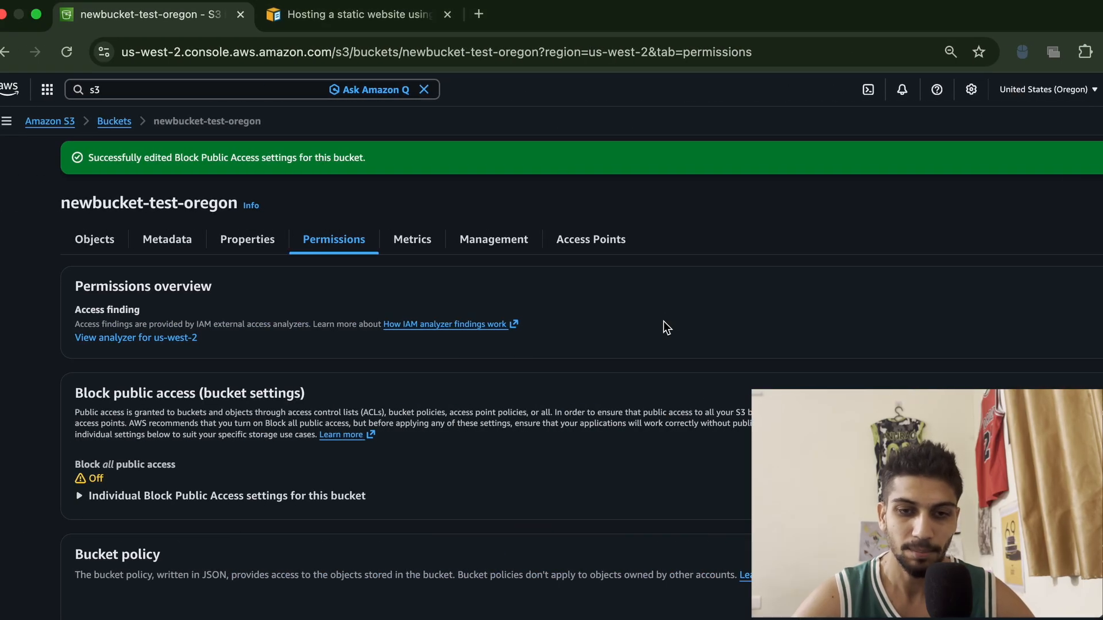
Open the S3 folder from the desktop in VS Code
{"action": "key", "text": "F4"}
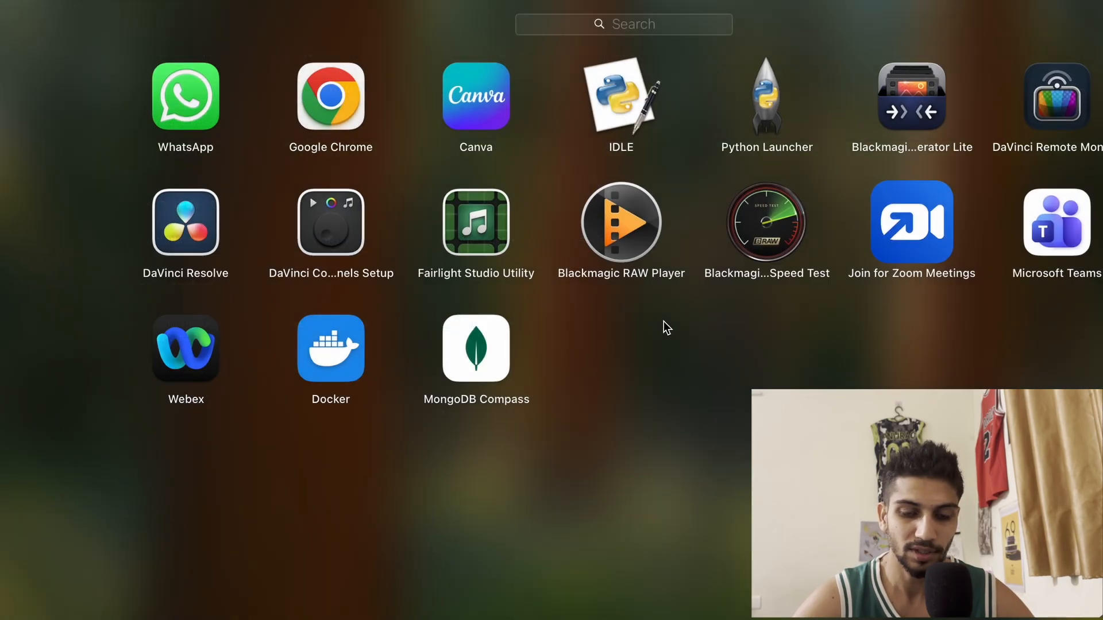
{"action": "left_click", "coordinate": [664, 323]}
{"action": "key", "text": "F4"}
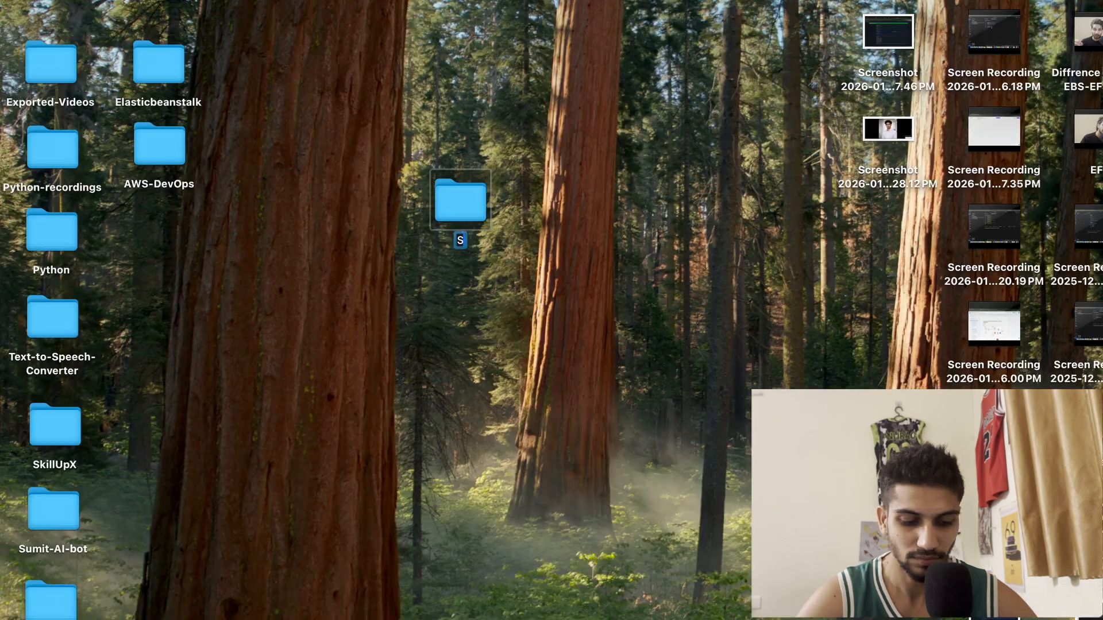
{"action": "left_click_drag", "start_coordinate": [457, 221], "coordinate": [793, 597]}
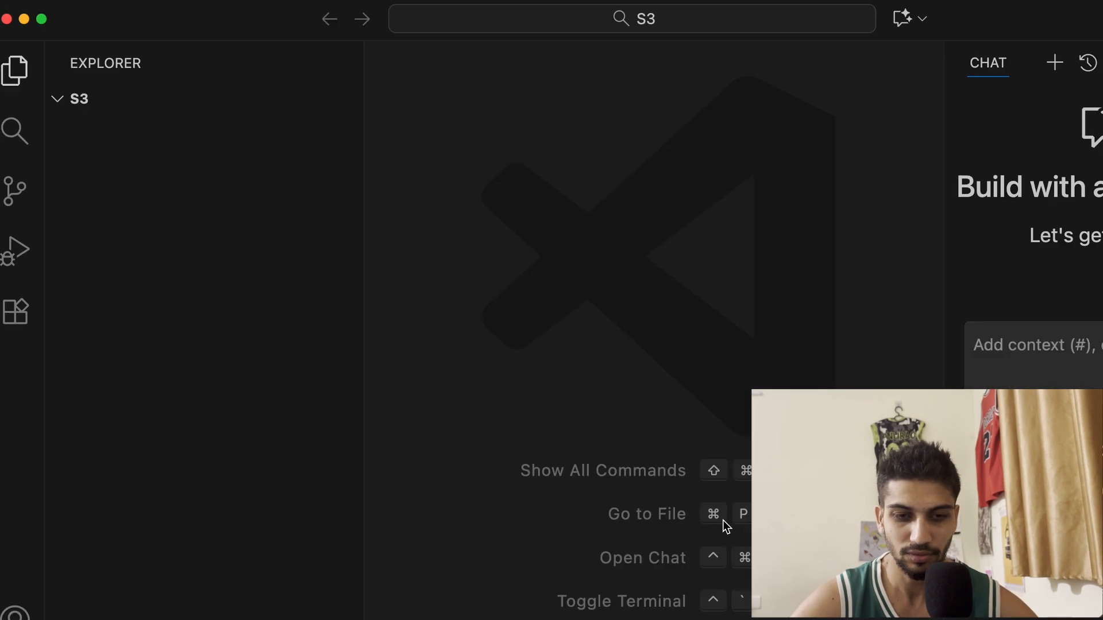
{"action": "left_click", "coordinate": [720, 520]}
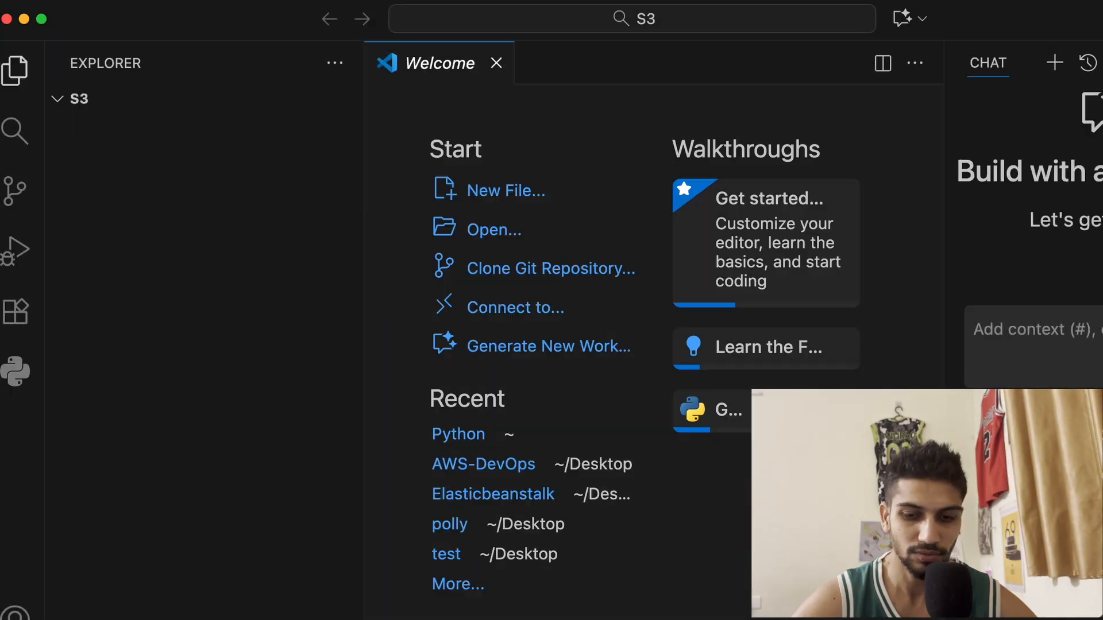
Create a new file index.html in the S3 folder and insert the HTML boilerplate
{"action": "left_click", "coordinate": [244, 102]}
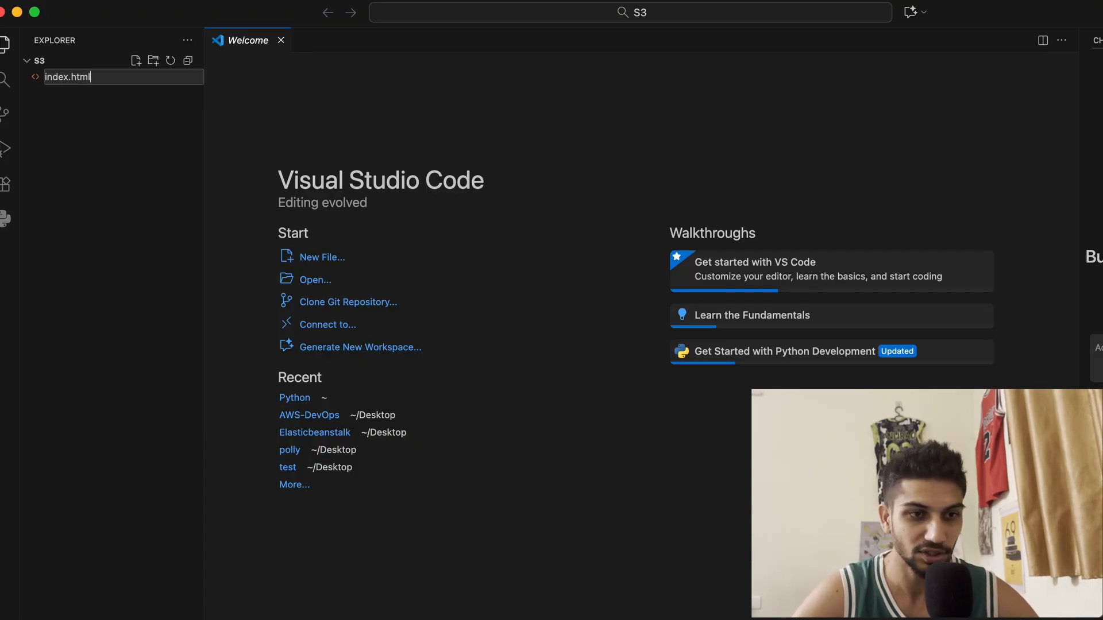
{"action": "key", "text": "Return"}
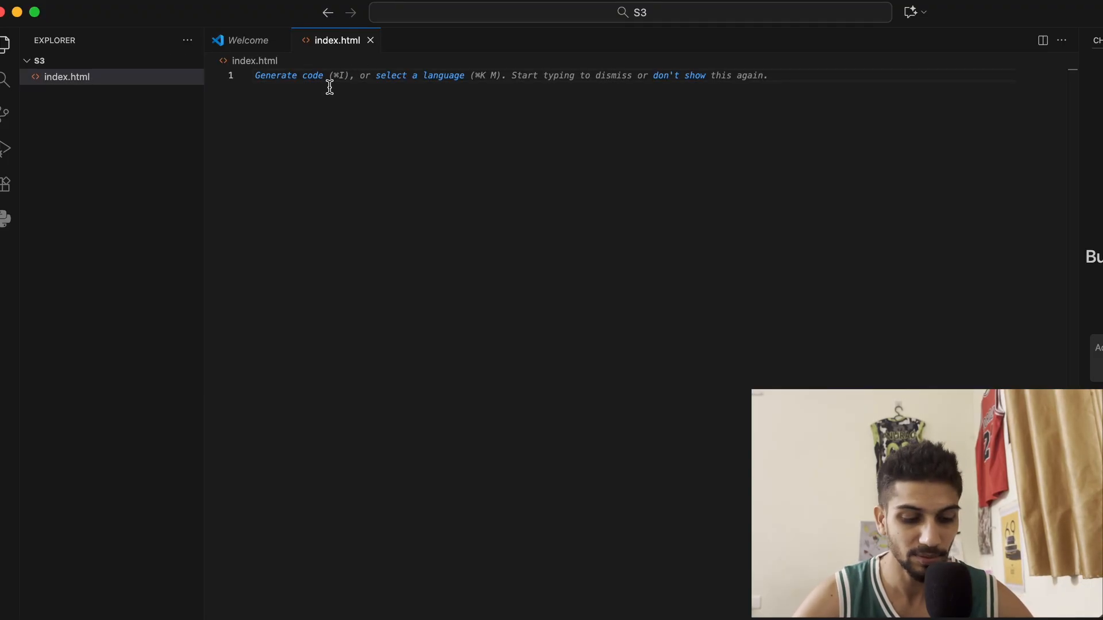
{"action": "type", "text": "!"}
{"action": "key", "text": "Tab"}
Copy the generated space website code from the ChatGPT answer
{"action": "key", "text": "ctrl+Right"}
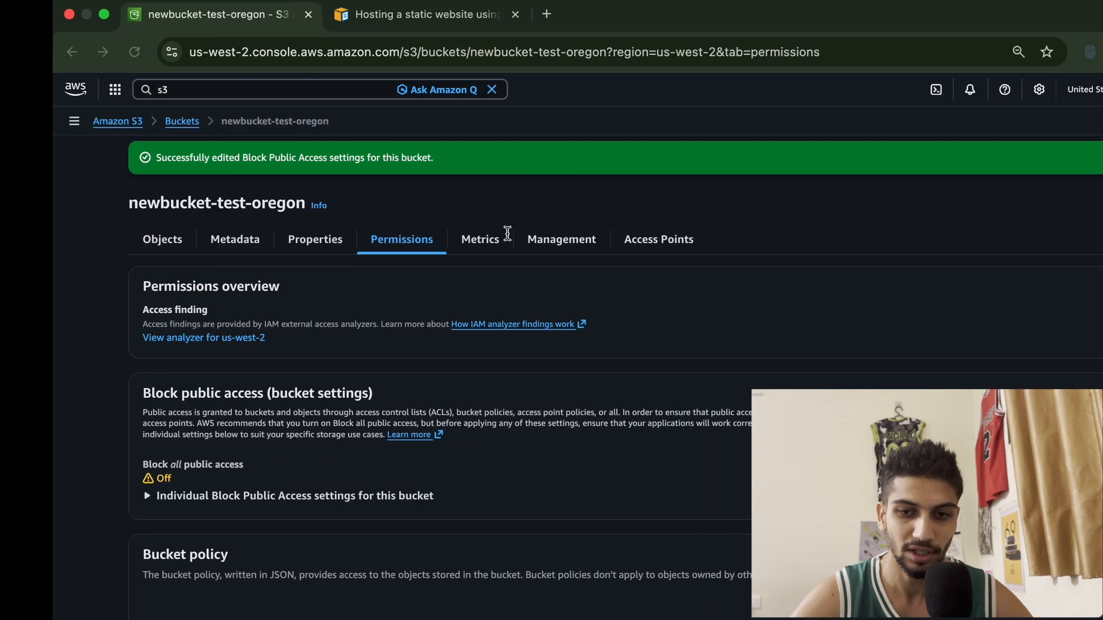
{"action": "key", "text": "ctrl+Right"}
{"action": "key", "text": "ctrl+Right"}
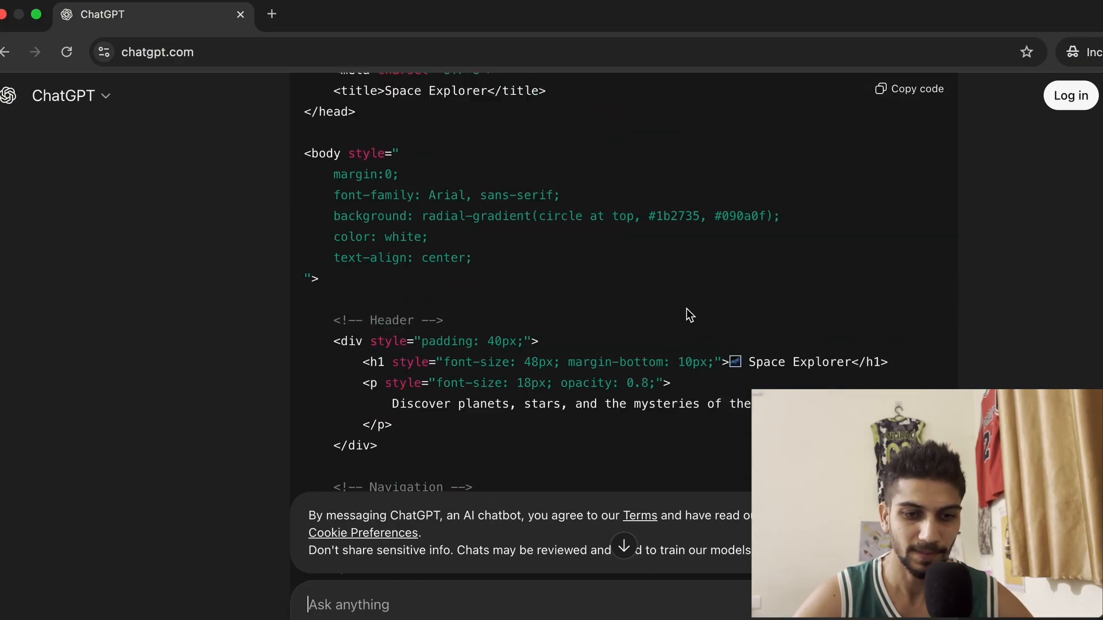
{"action": "scroll", "coordinate": [687, 315], "scroll_direction": "up", "scroll_amount": 7}
{"action": "left_click", "coordinate": [881, 267]}
Replace the contents of index.html with the copied code and save the file
{"action": "key", "text": "ctrl+Left"}
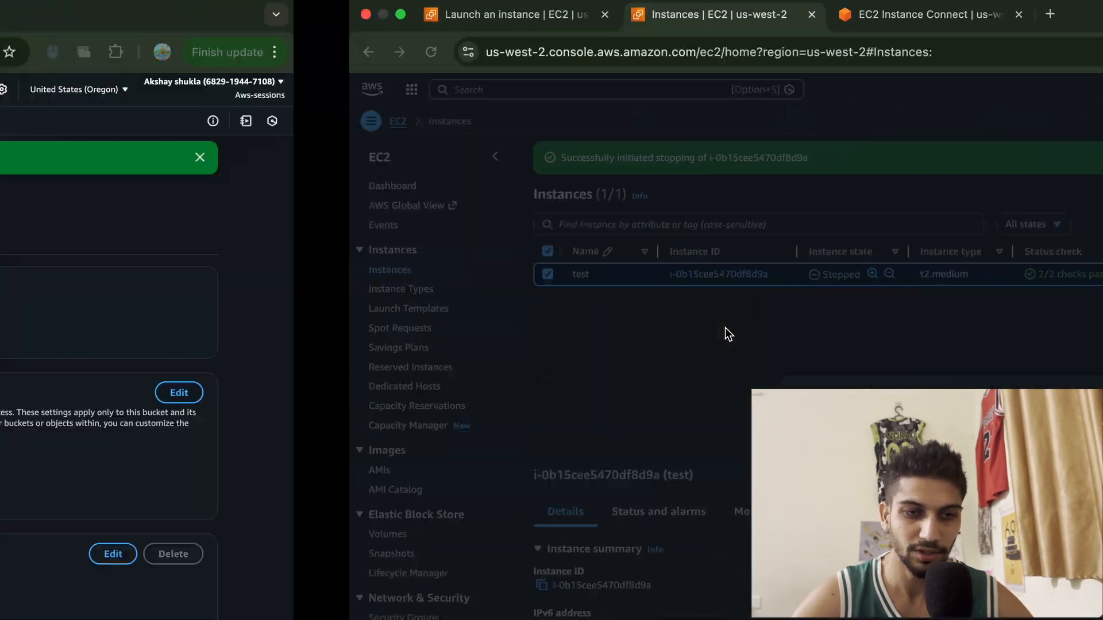
{"action": "key", "text": "ctrl+Left"}
{"action": "key", "text": "ctrl+Left"}
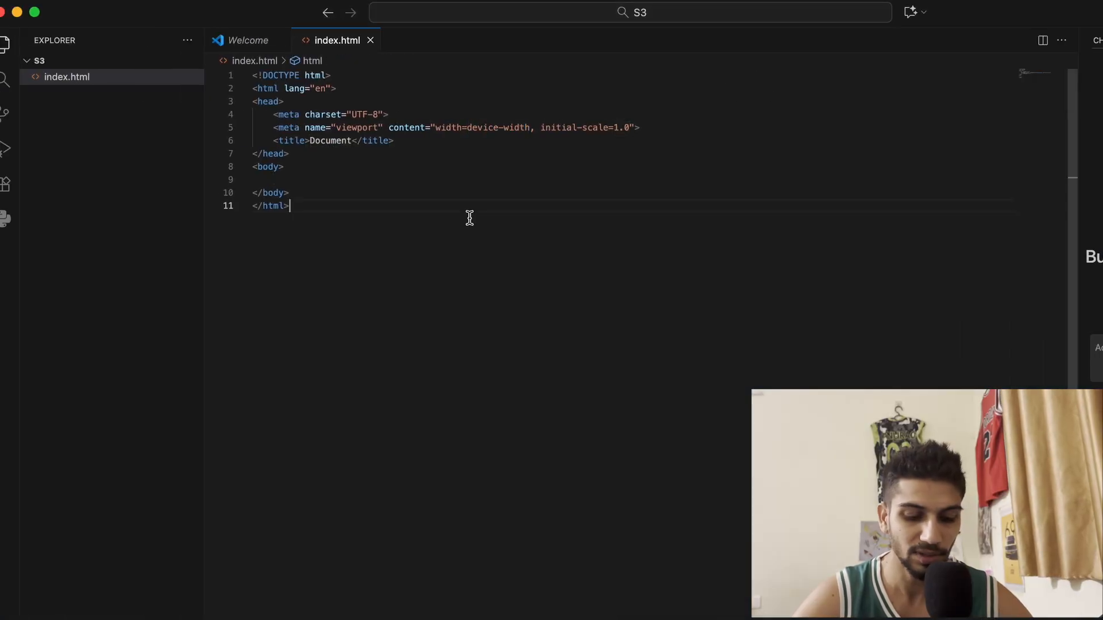
{"action": "key", "text": "ctrl+a"}
{"action": "key", "text": "ctrl+v"}
{"action": "key", "text": "super+s"}
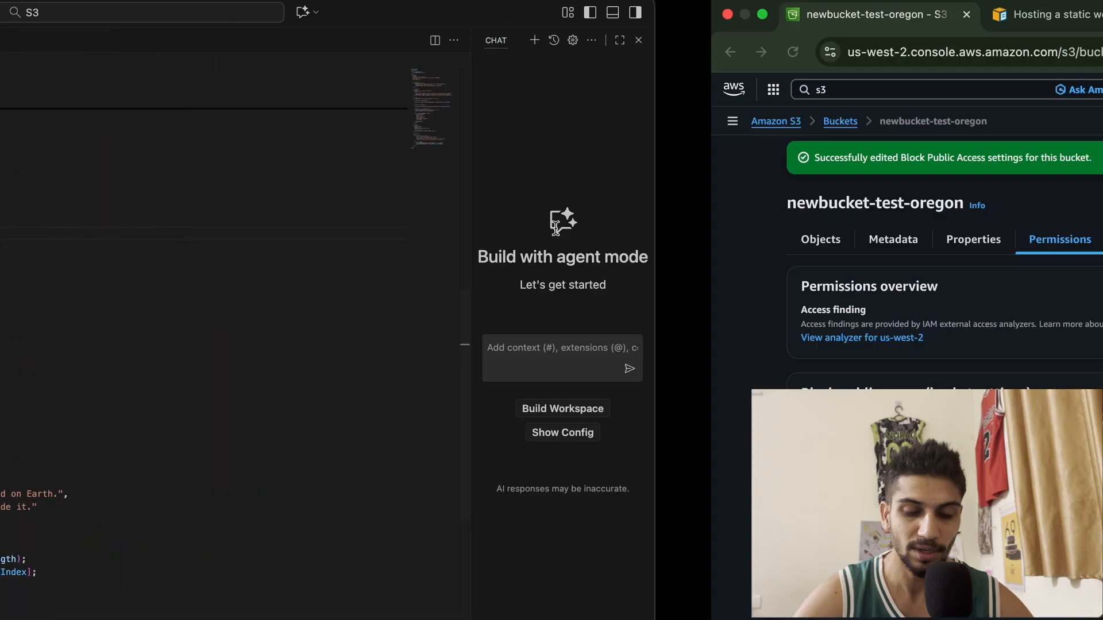
Open the bucket's static website hosting settings to review the index document name
{"action": "key", "text": "ctrl+Right"}
{"action": "key", "text": "ctrl+Left"}
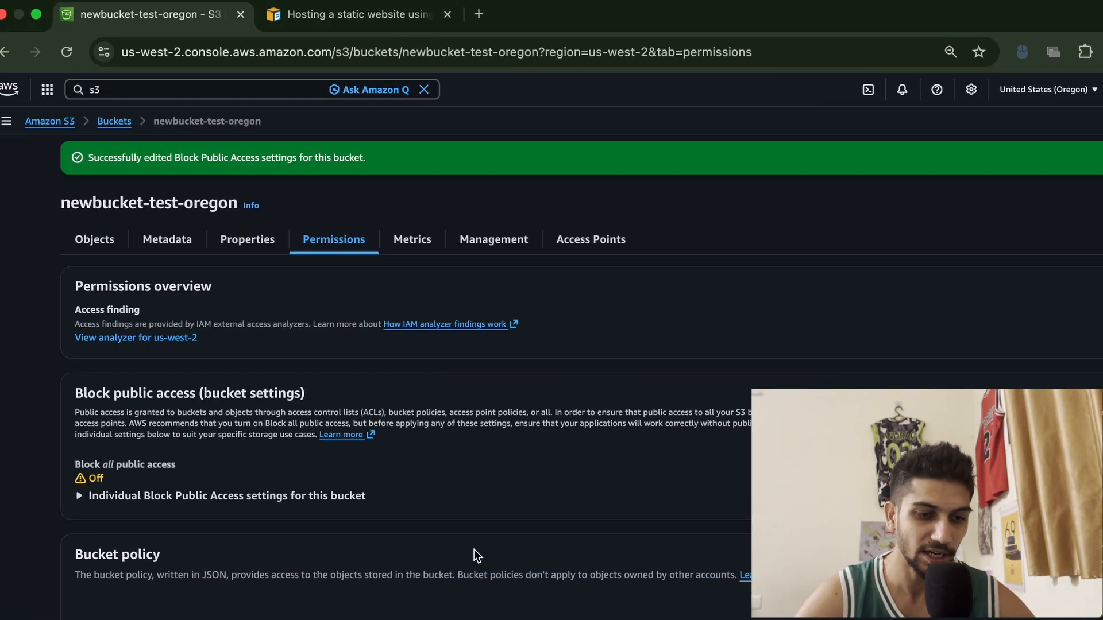
{"action": "left_click", "coordinate": [81, 240]}
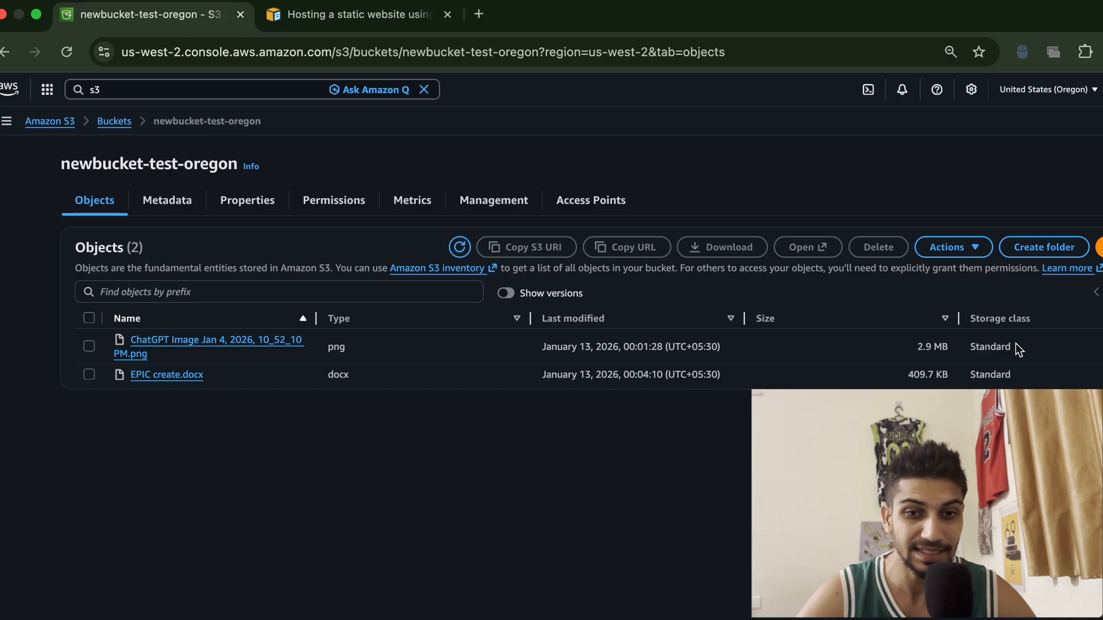
{"action": "left_click", "coordinate": [253, 203]}
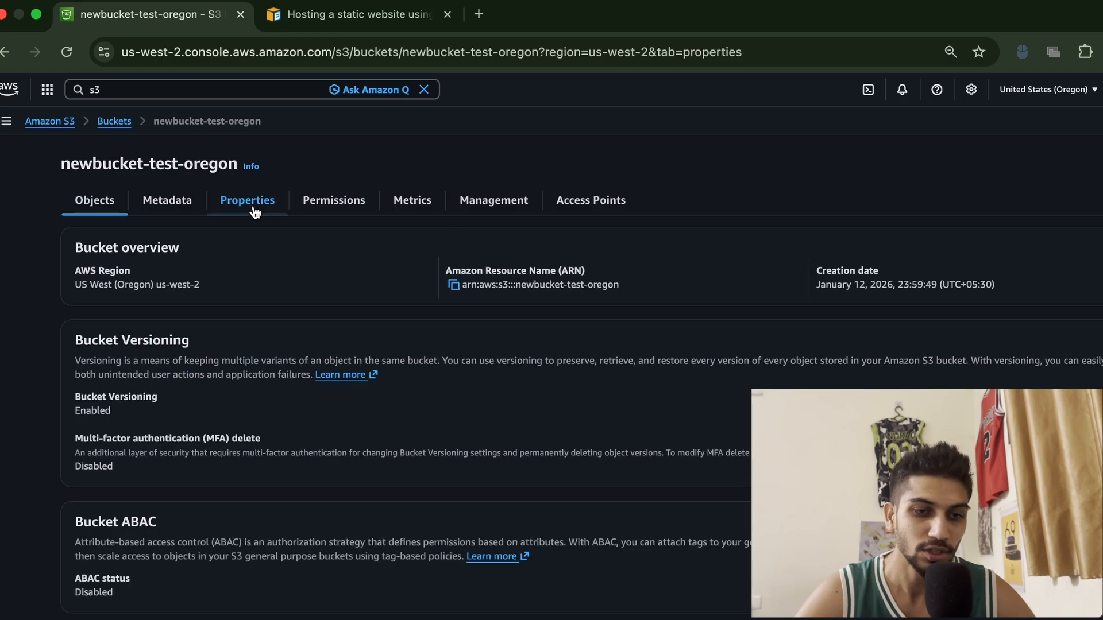
{"action": "scroll", "coordinate": [429, 544], "scroll_direction": "down", "scroll_amount": 20}
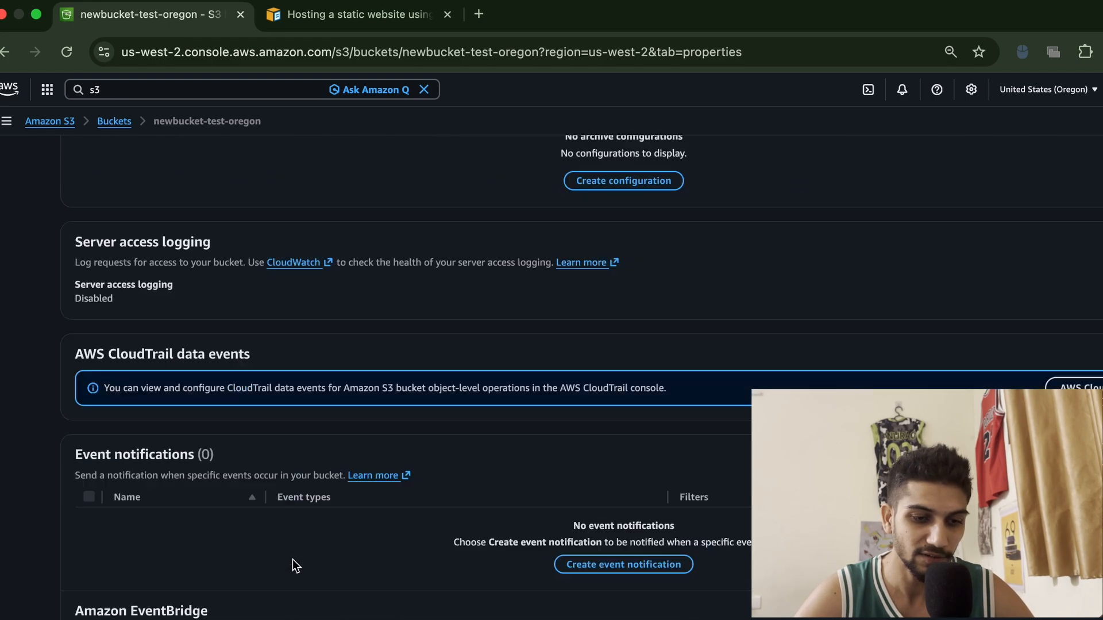
{"action": "scroll", "coordinate": [292, 559], "scroll_direction": "down", "scroll_amount": 2}
{"action": "scroll", "coordinate": [292, 560], "scroll_direction": "up", "scroll_amount": 1}
{"action": "left_click", "coordinate": [1094, 493]}
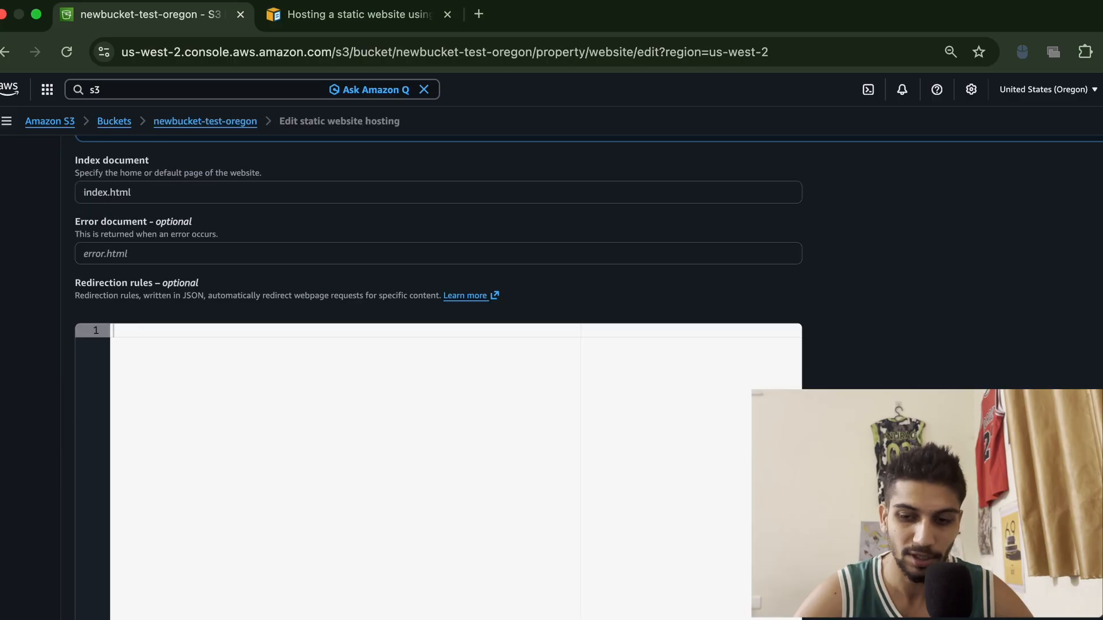
{"action": "scroll", "coordinate": [170, 296], "scroll_direction": "up", "scroll_amount": 2}
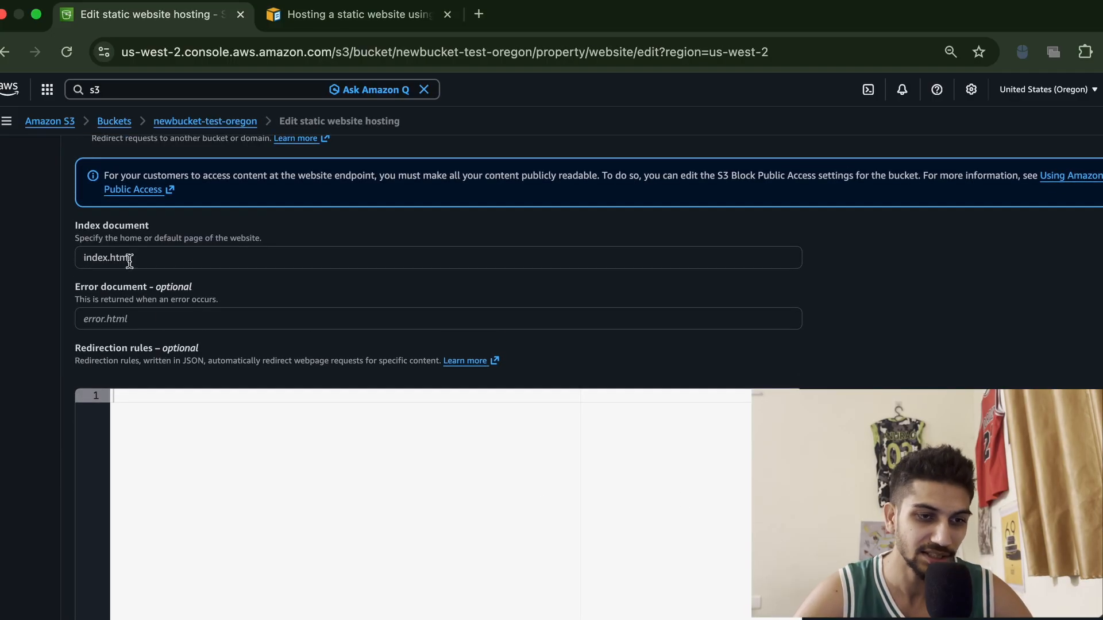
Return to the bucket and upload the local index.html file to it
{"action": "scroll", "coordinate": [150, 263], "scroll_direction": "up", "scroll_amount": 5}
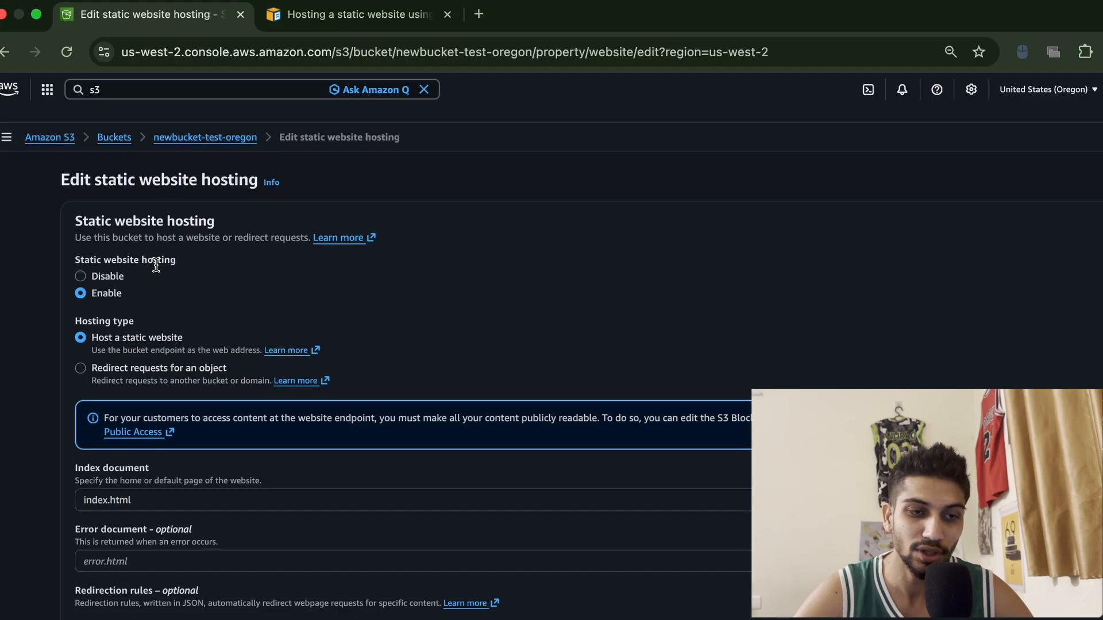
{"action": "left_click", "coordinate": [194, 121]}
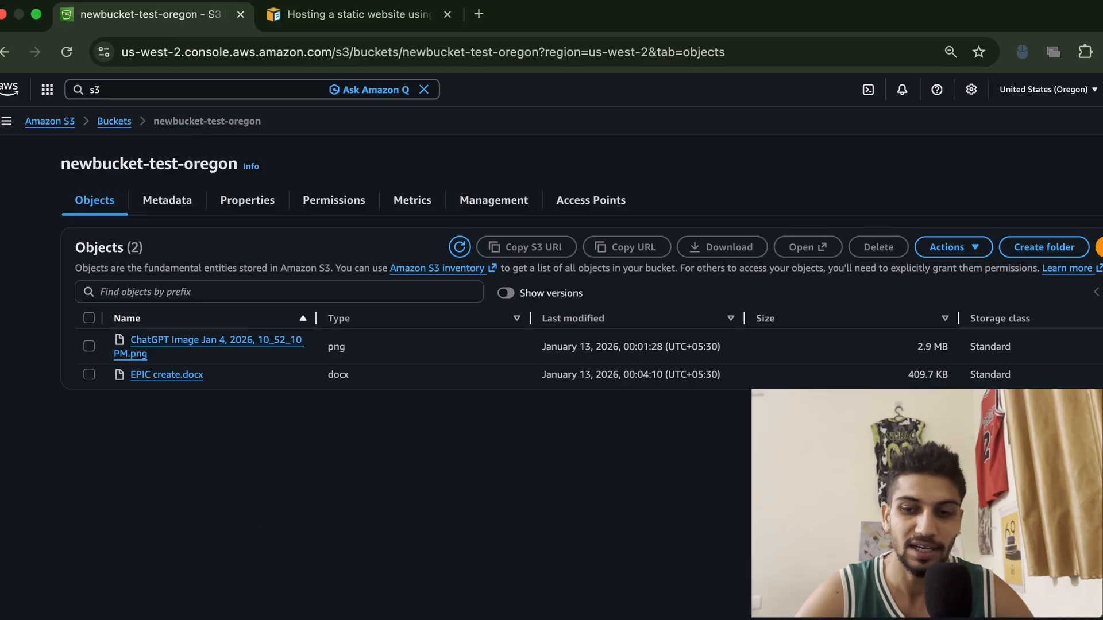
{"action": "left_click", "coordinate": [1098, 247]}
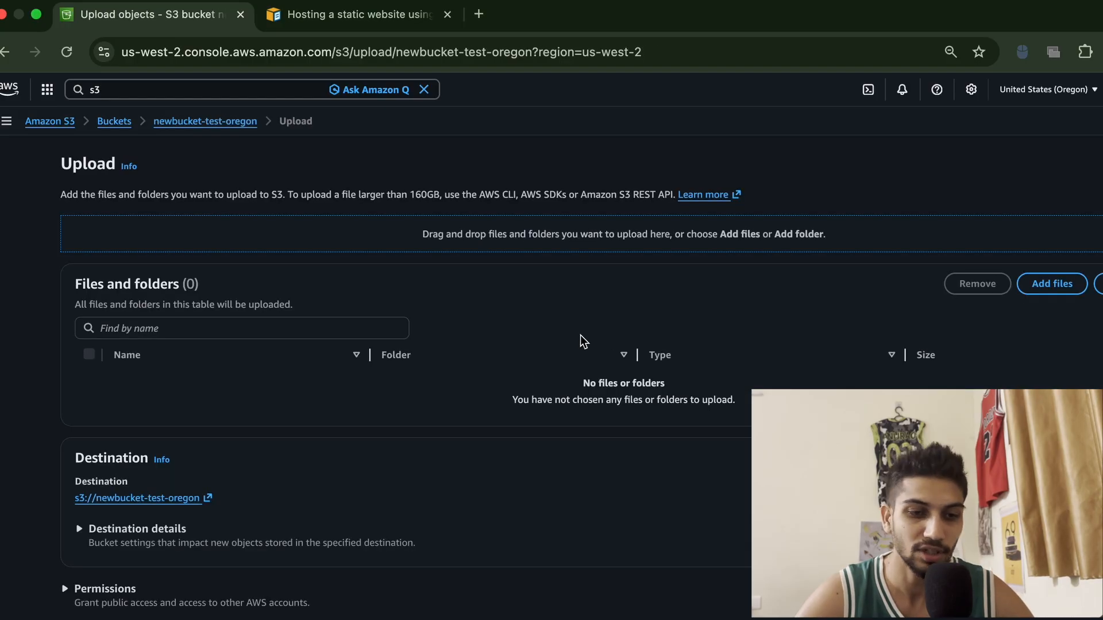
{"action": "left_click", "coordinate": [1054, 285]}
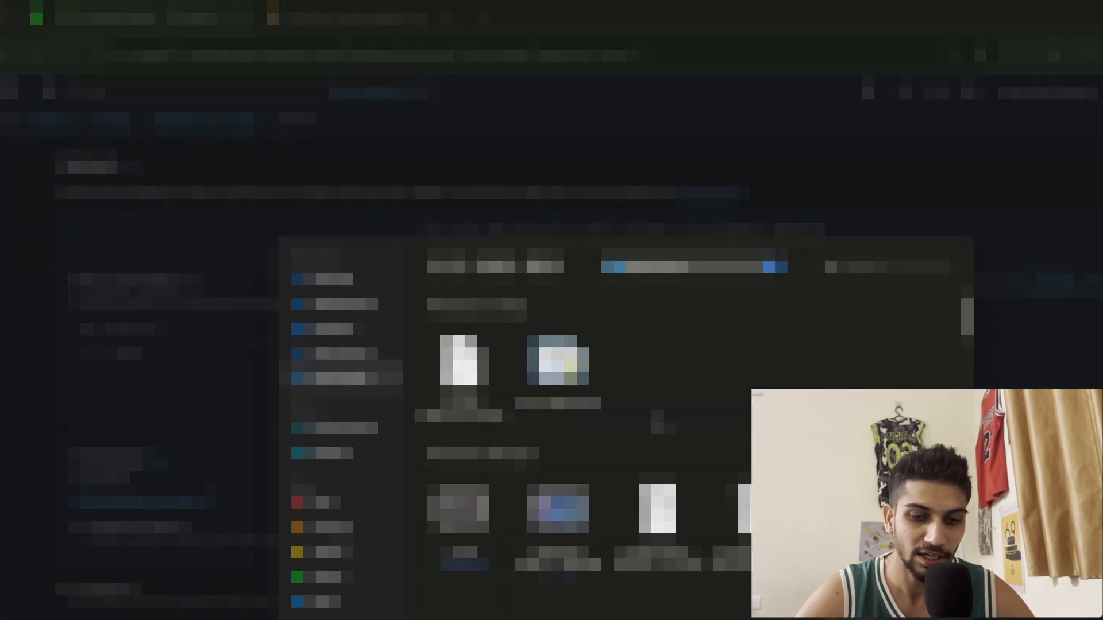
{"action": "left_click", "coordinate": [336, 329]}
{"action": "double_click", "coordinate": [465, 366]}
{"action": "left_click", "coordinate": [464, 366]}
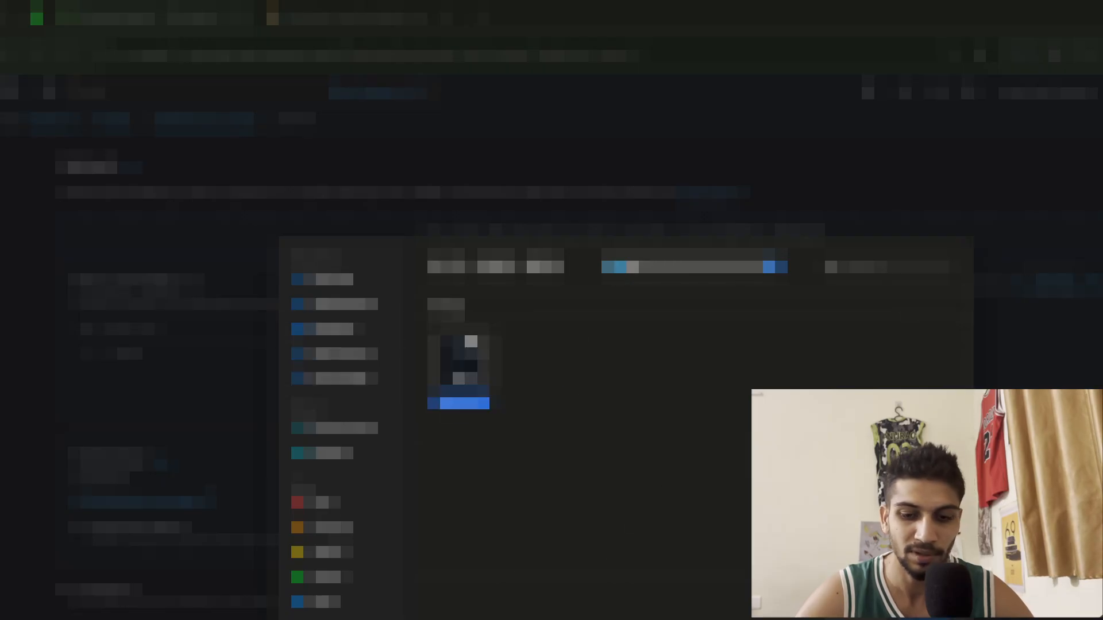
{"action": "left_click", "coordinate": [939, 618]}
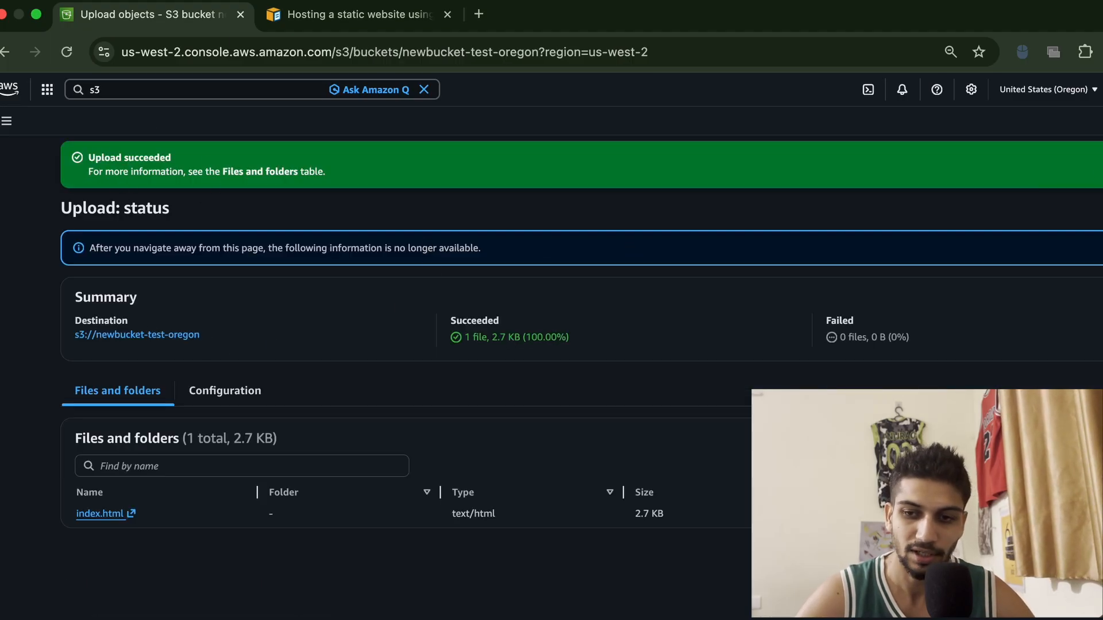
Open the bucket's static website endpoint from the bucket properties in a new tab
{"action": "left_click", "coordinate": [1101, 208]}
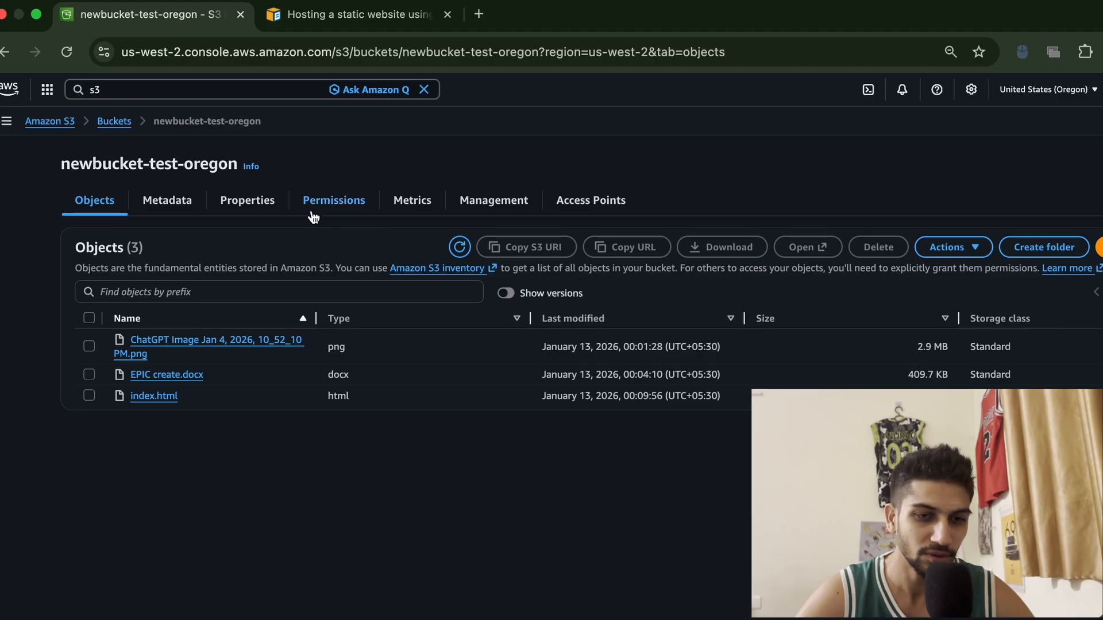
{"action": "left_click", "coordinate": [249, 201]}
{"action": "scroll", "coordinate": [399, 541], "scroll_direction": "down", "scroll_amount": 10}
{"action": "scroll", "coordinate": [398, 542], "scroll_direction": "down", "scroll_amount": 5}
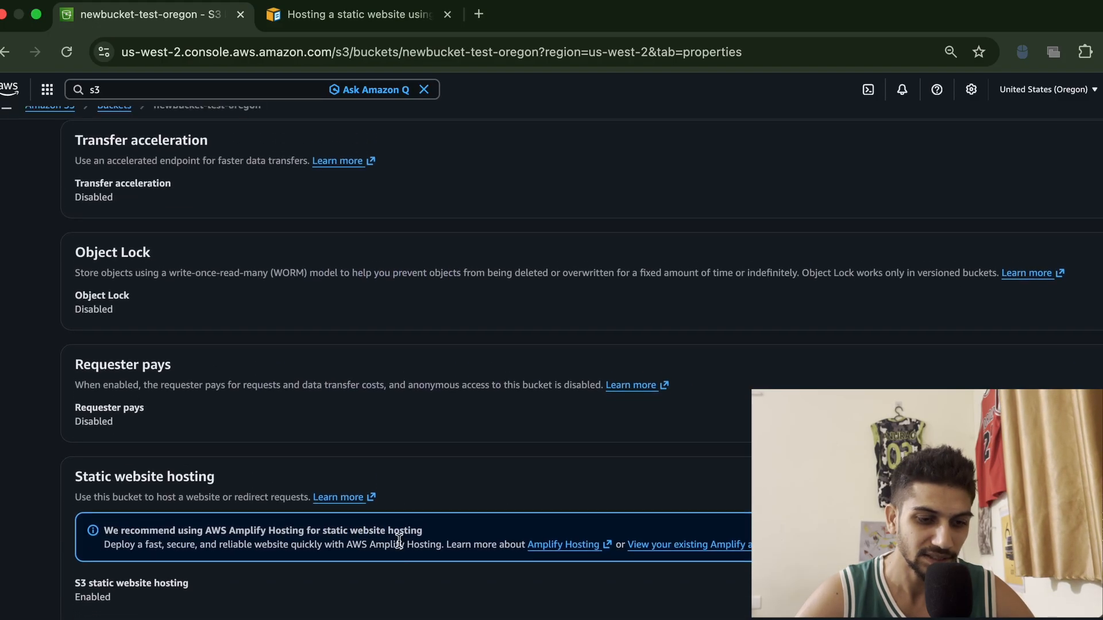
{"action": "scroll", "coordinate": [399, 541], "scroll_direction": "up", "scroll_amount": 1}
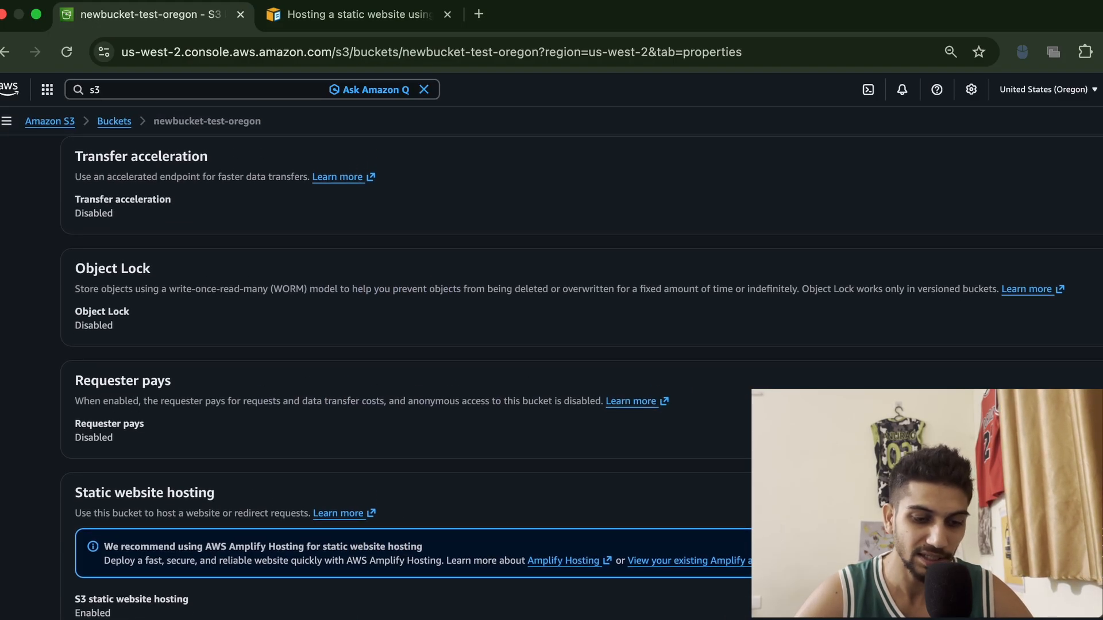
{"action": "left_click", "coordinate": [258, 619]}
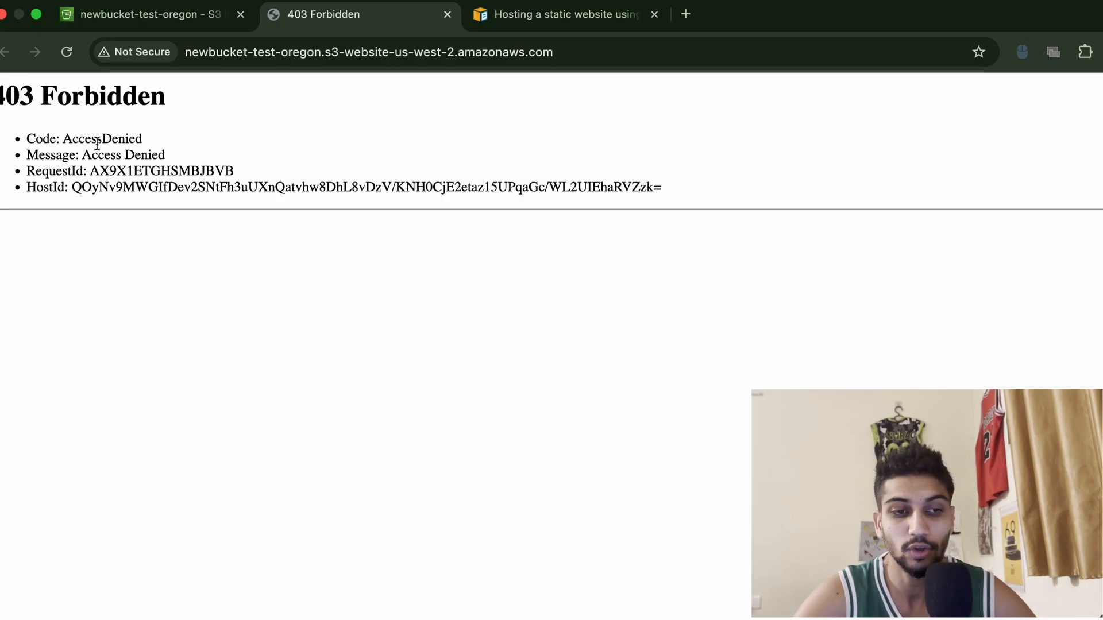
Open the bucket policy editor in the bucket's permissions and copy the bucket ARN
{"action": "left_click", "coordinate": [143, 17]}
{"action": "scroll", "coordinate": [457, 490], "scroll_direction": "down", "scroll_amount": 1}
{"action": "scroll", "coordinate": [457, 483], "scroll_direction": "up", "scroll_amount": 15}
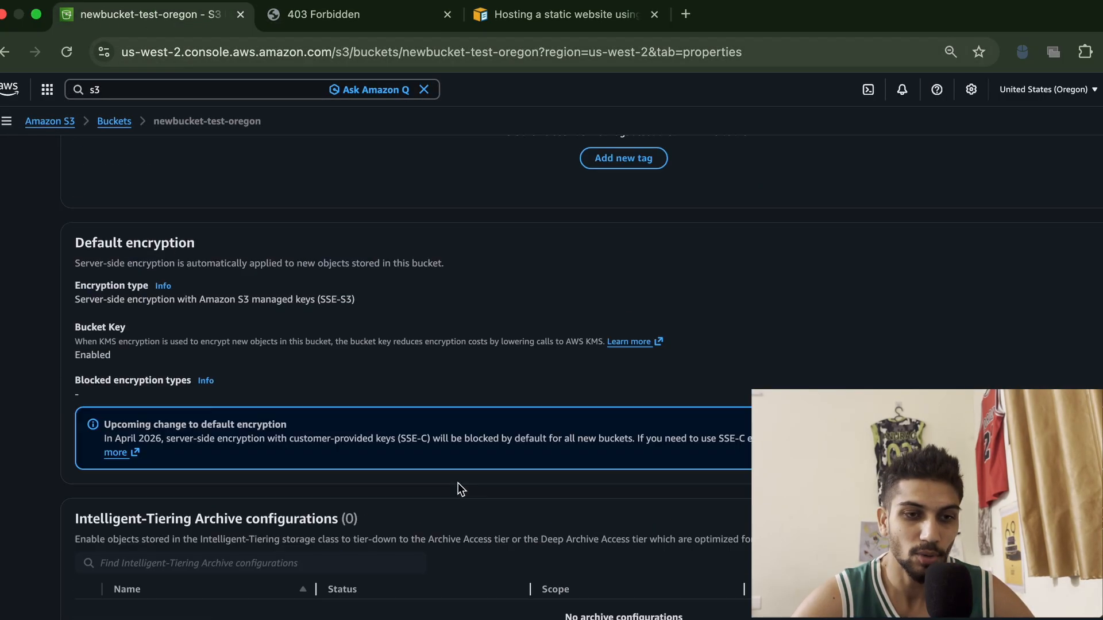
{"action": "left_click", "coordinate": [344, 207]}
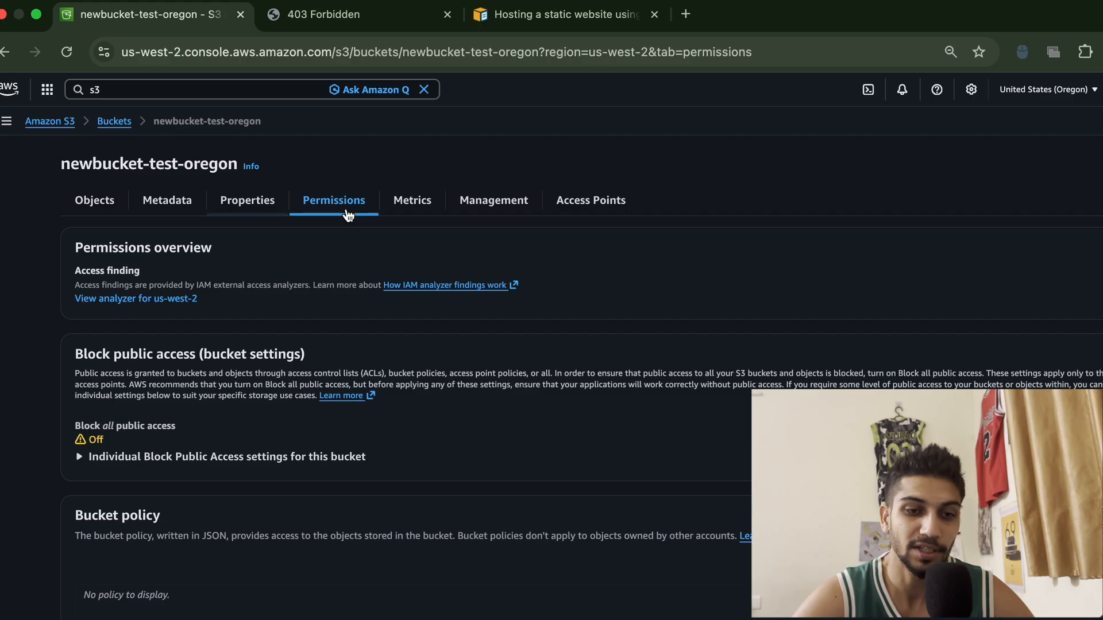
{"action": "scroll", "coordinate": [483, 471], "scroll_direction": "down", "scroll_amount": 10}
{"action": "scroll", "coordinate": [484, 465], "scroll_direction": "up", "scroll_amount": 1}
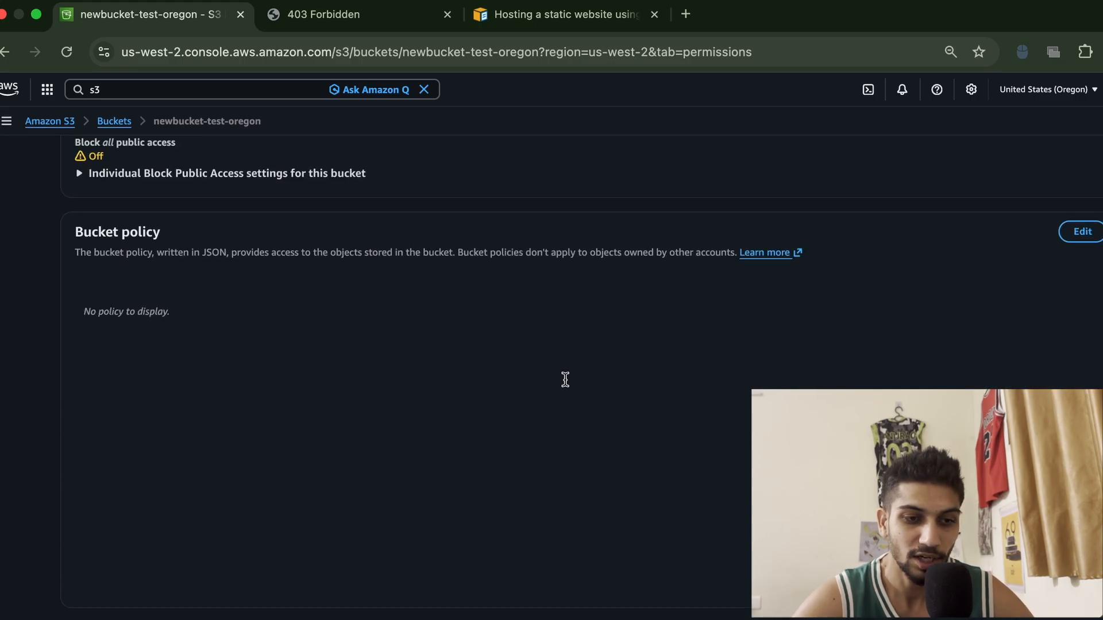
{"action": "left_click", "coordinate": [1076, 232]}
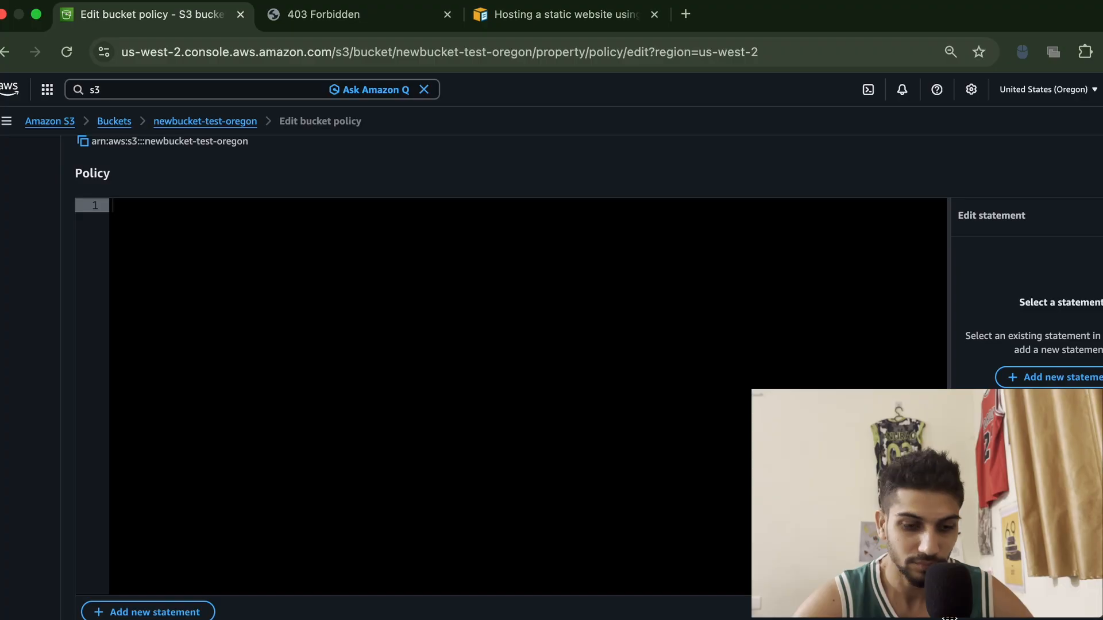
{"action": "scroll", "coordinate": [743, 446], "scroll_direction": "up", "scroll_amount": 3}
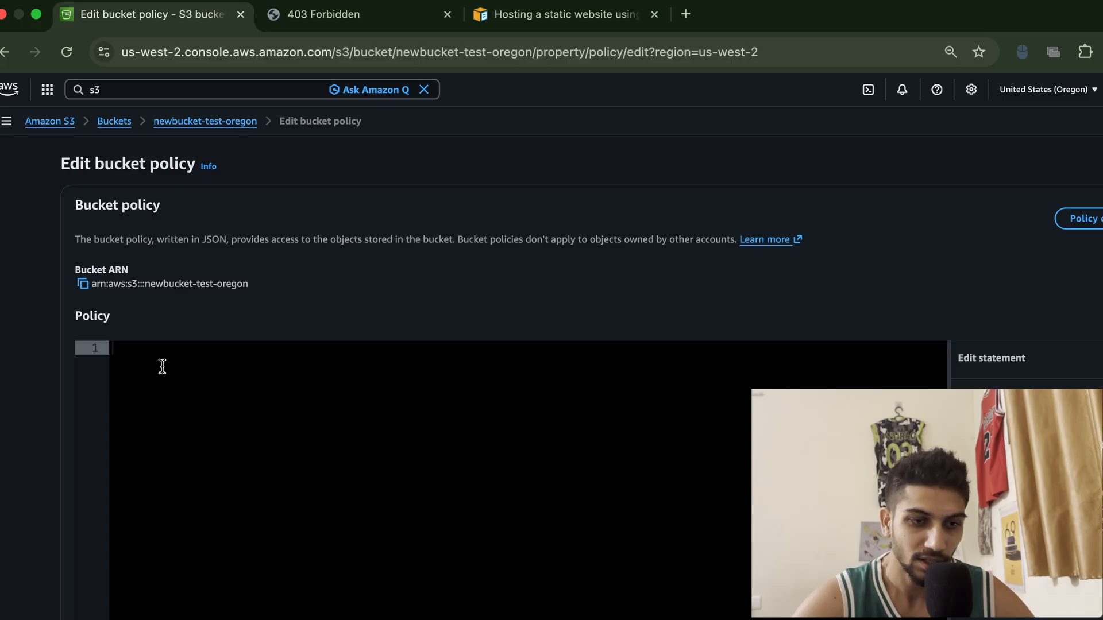
{"action": "left_click", "coordinate": [85, 290]}
{"action": "scroll", "coordinate": [507, 364], "scroll_direction": "down", "scroll_amount": 2}
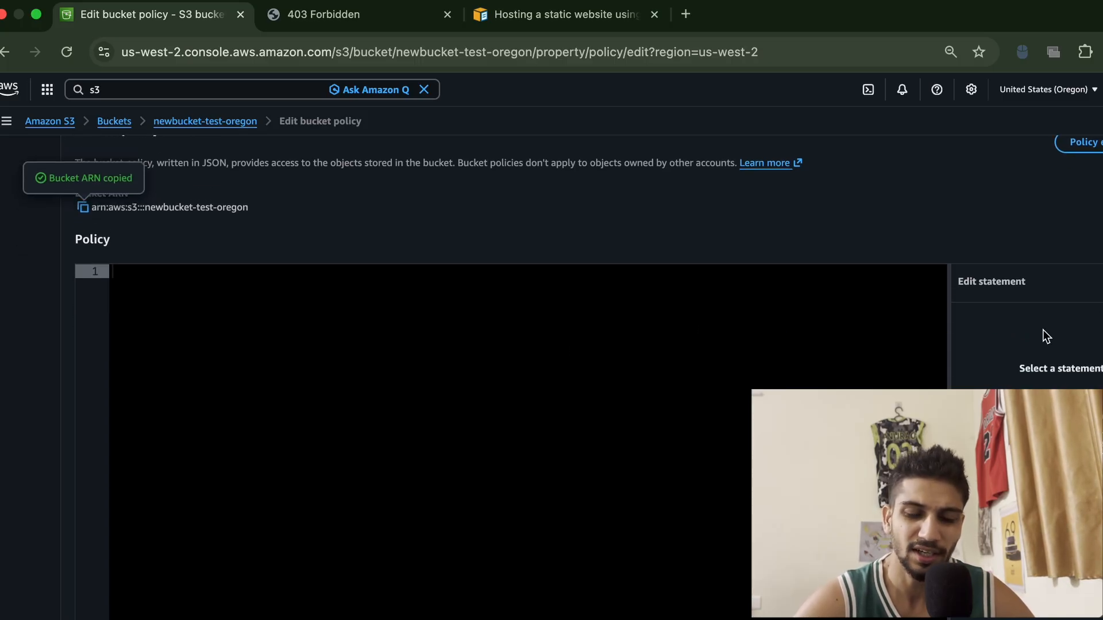
Switch to ChatGPT and ask, with the pasted bucket ARN, for a bucket policy for the S3 website
{"action": "key", "text": "ctrl+Right"}
{"action": "key", "text": "ctrl+Right"}
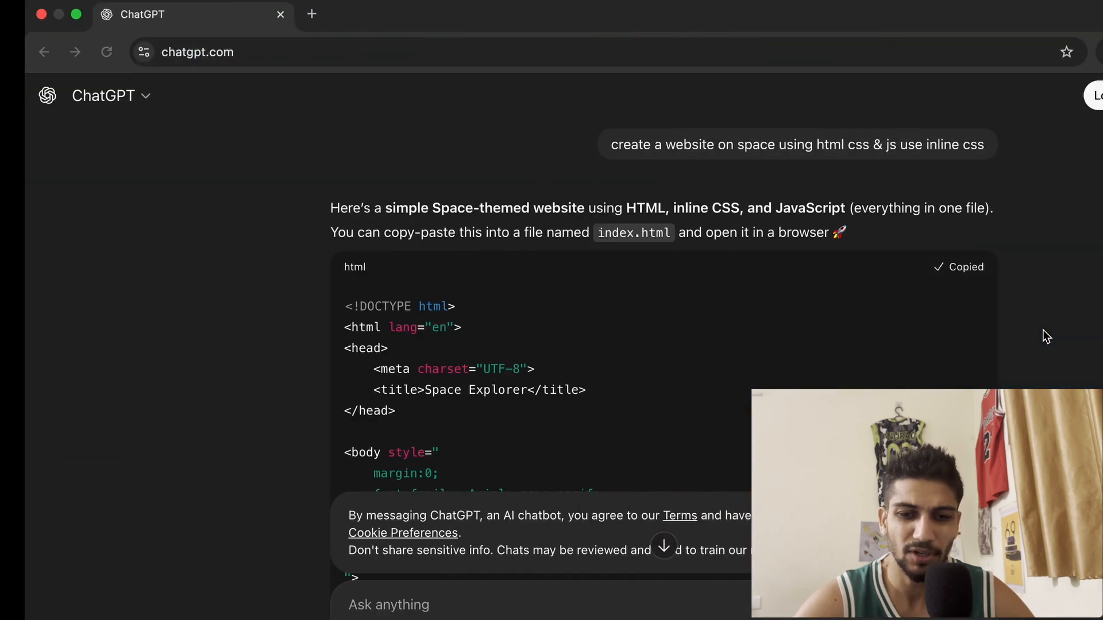
{"action": "scroll", "coordinate": [629, 409], "scroll_direction": "down", "scroll_amount": 3}
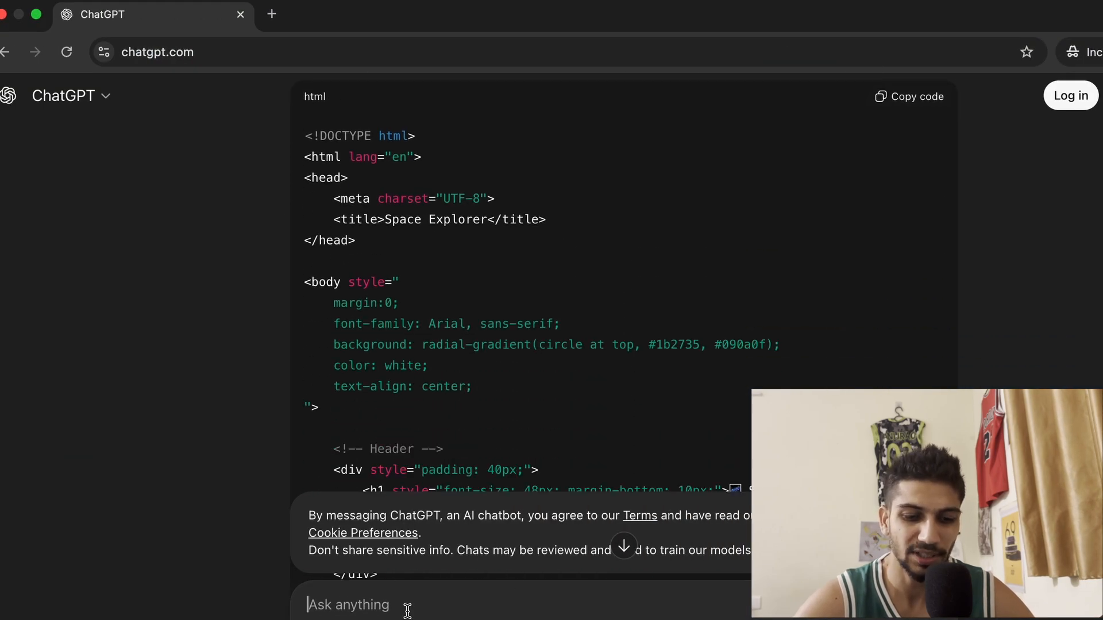
{"action": "key", "text": "super+v"}
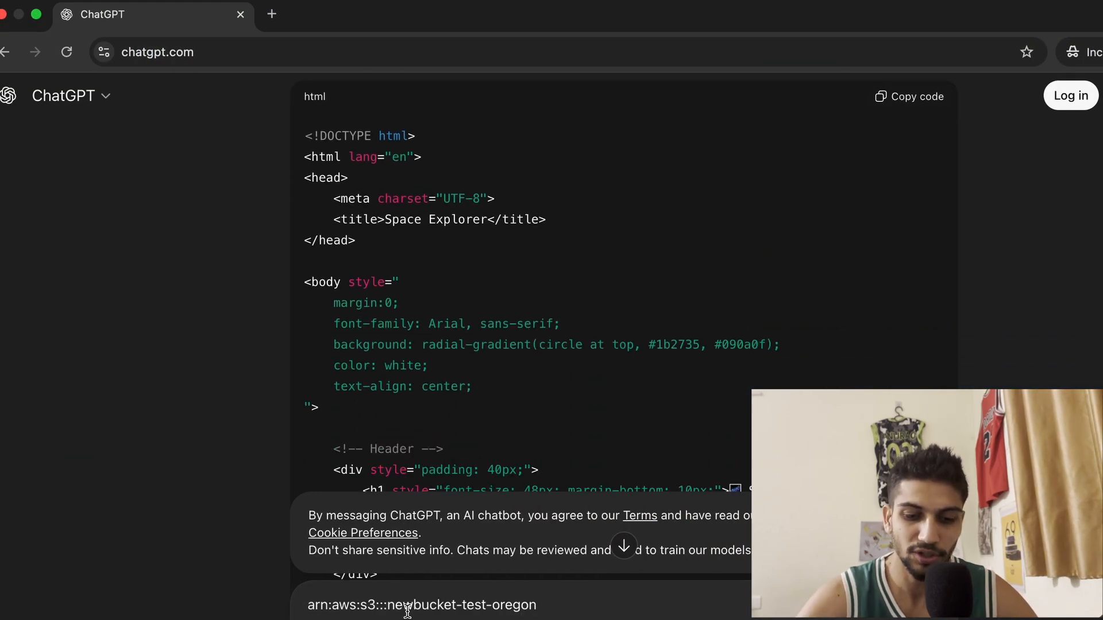
{"action": "key", "text": "shift+Return"}
{"action": "type", "text": "this is "}
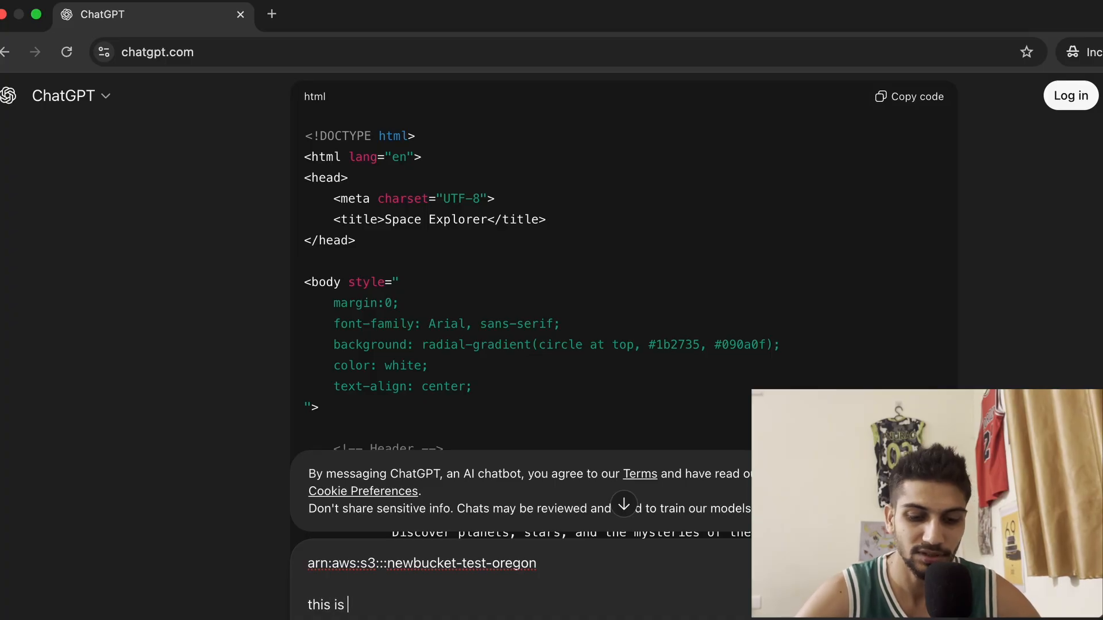
{"action": "type", "text": "my s3"}
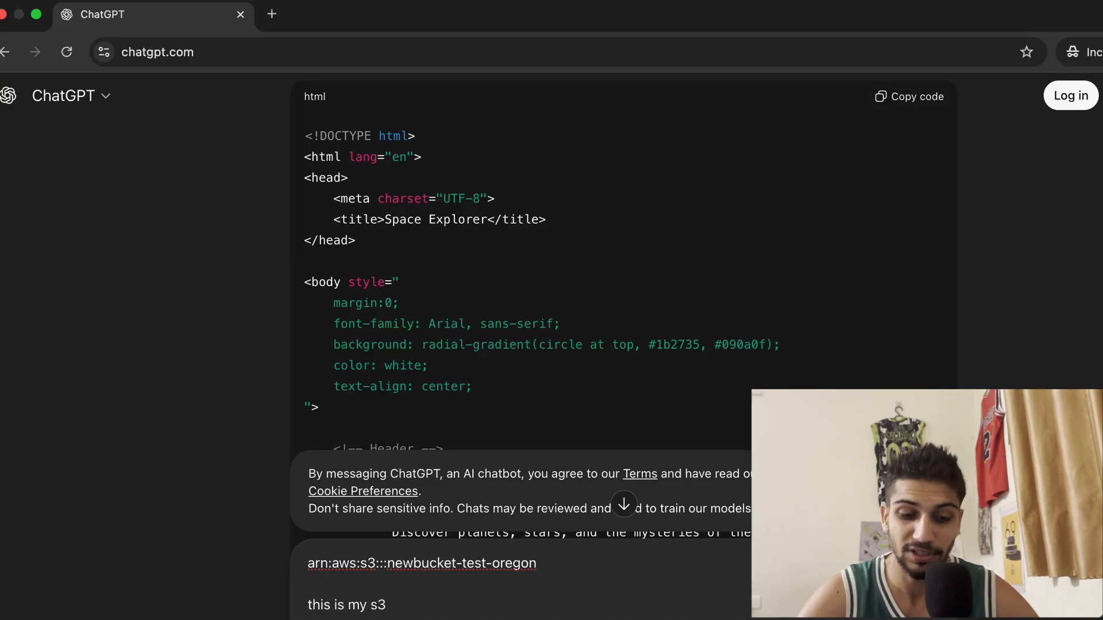
{"action": "type", "text": " bucket ceatae a "}
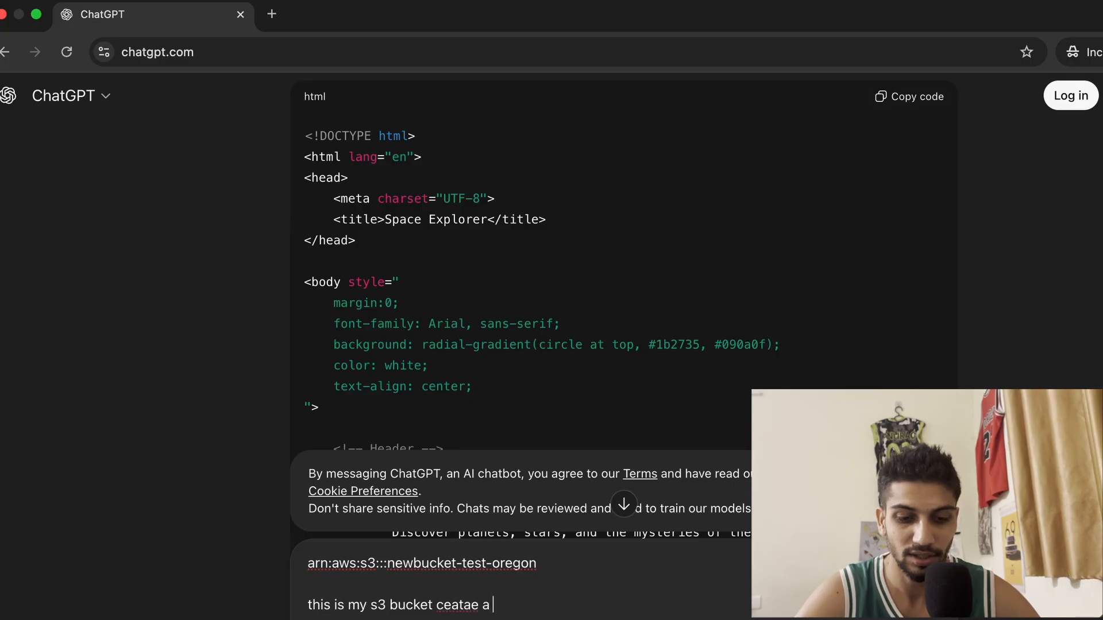
{"action": "type", "text": "bucket policy"}
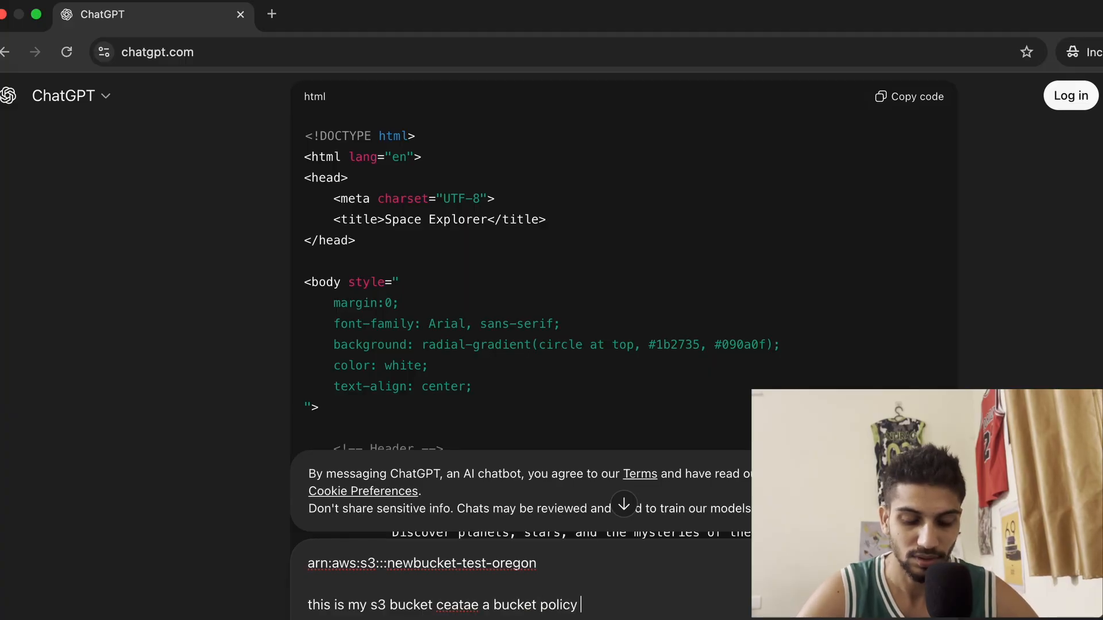
{"action": "key", "text": "alt+Left"}
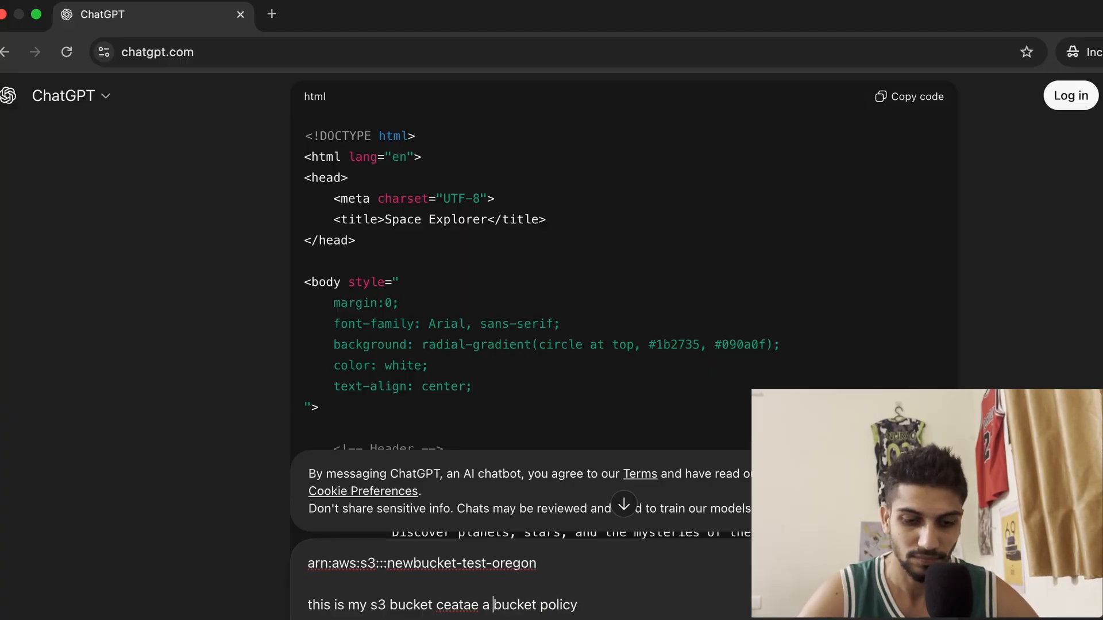
{"action": "key", "text": "BackSpace"}
{"action": "key", "text": "BackSpace"}
{"action": "key", "text": "BackSpace"}
{"action": "key", "text": "BackSpace"}
{"action": "key", "text": "BackSpace"}
{"action": "key", "text": "BackSpace"}
{"action": "type", "text": "create"}
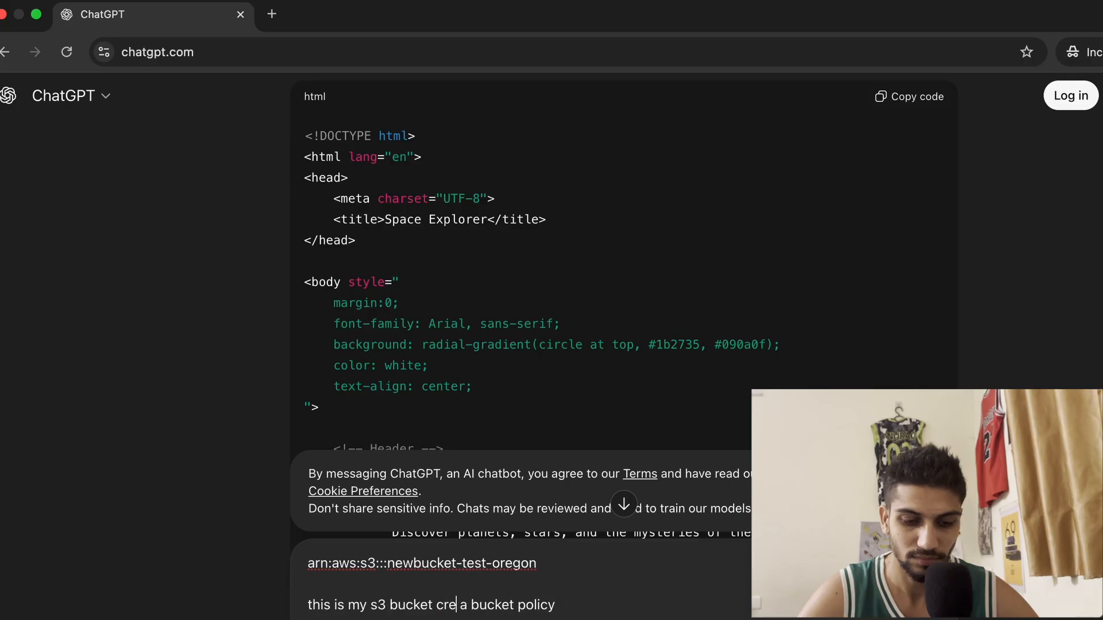
{"action": "key", "text": "Delete"}
{"action": "key", "text": "Right"}
{"action": "key", "text": "Right"}
{"action": "key", "text": "Right"}
{"action": "key", "text": "Right"}
{"action": "key", "text": "Right"}
{"action": "key", "text": "Right"}
{"action": "key", "text": "Right"}
{"action": "key", "text": "Right"}
{"action": "key", "text": "Right"}
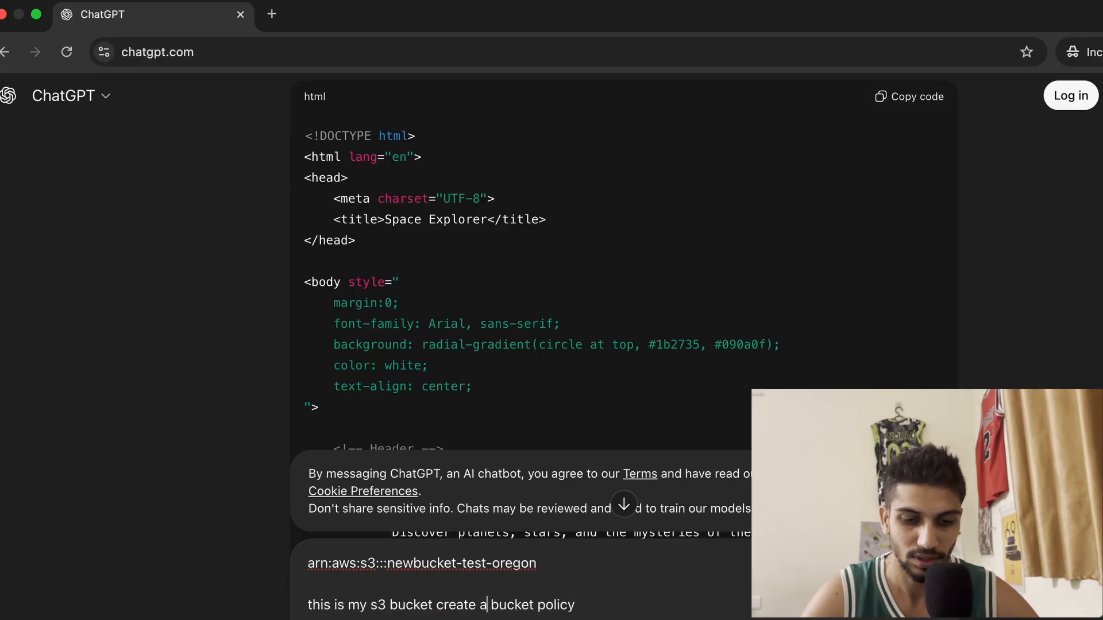
{"action": "key", "text": "End"}
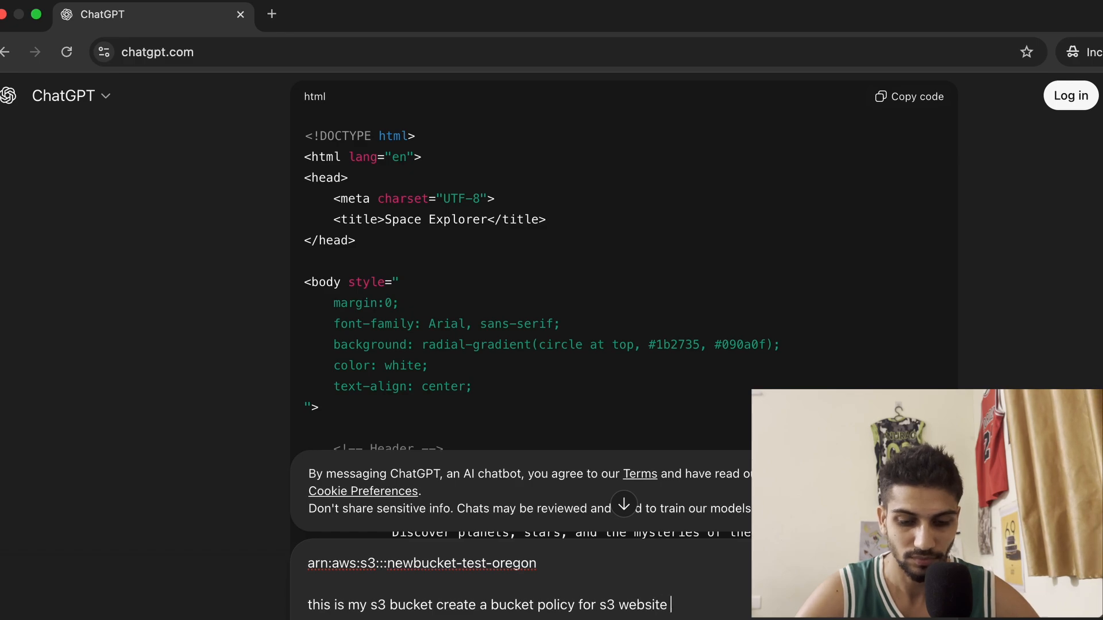
{"action": "type", "text": "g"}
{"action": "key", "text": "Return"}
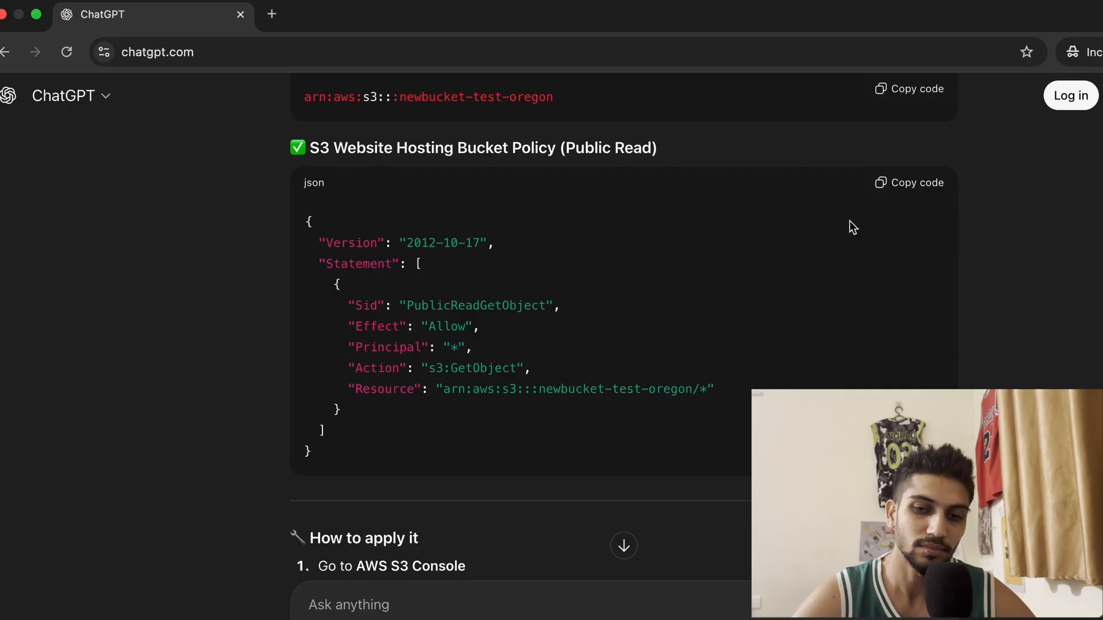
Paste the generated public-read s3:GetObject policy into the bucket policy editor and save the changes
{"action": "key", "text": "ctrl+Left"}
{"action": "key", "text": "ctrl+Left"}
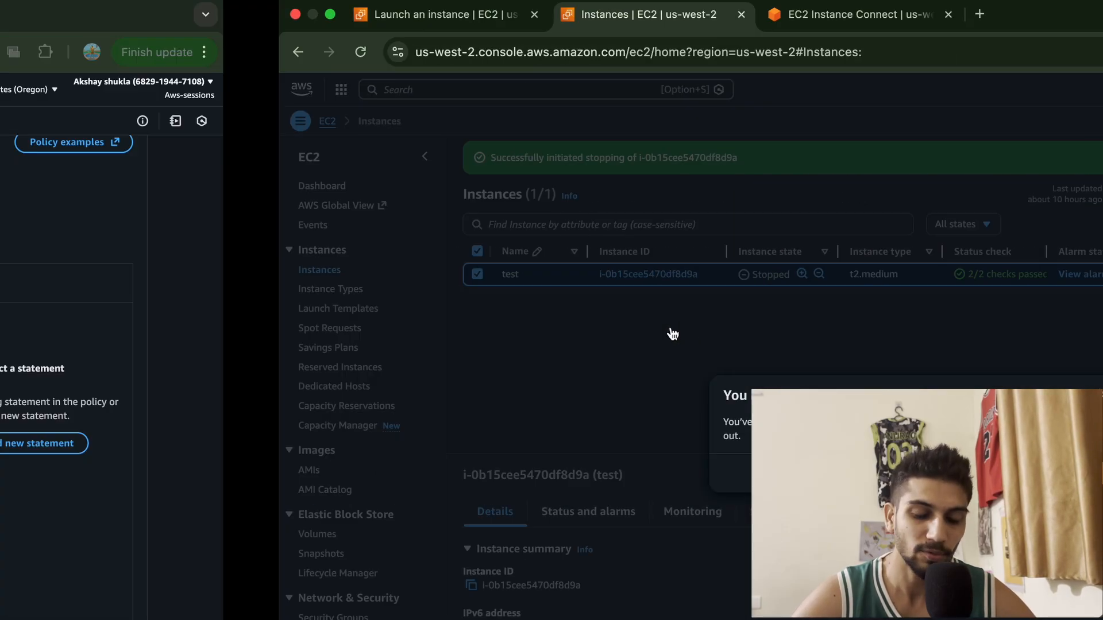
{"action": "left_click", "coordinate": [456, 297]}
{"action": "key", "text": "super+v"}
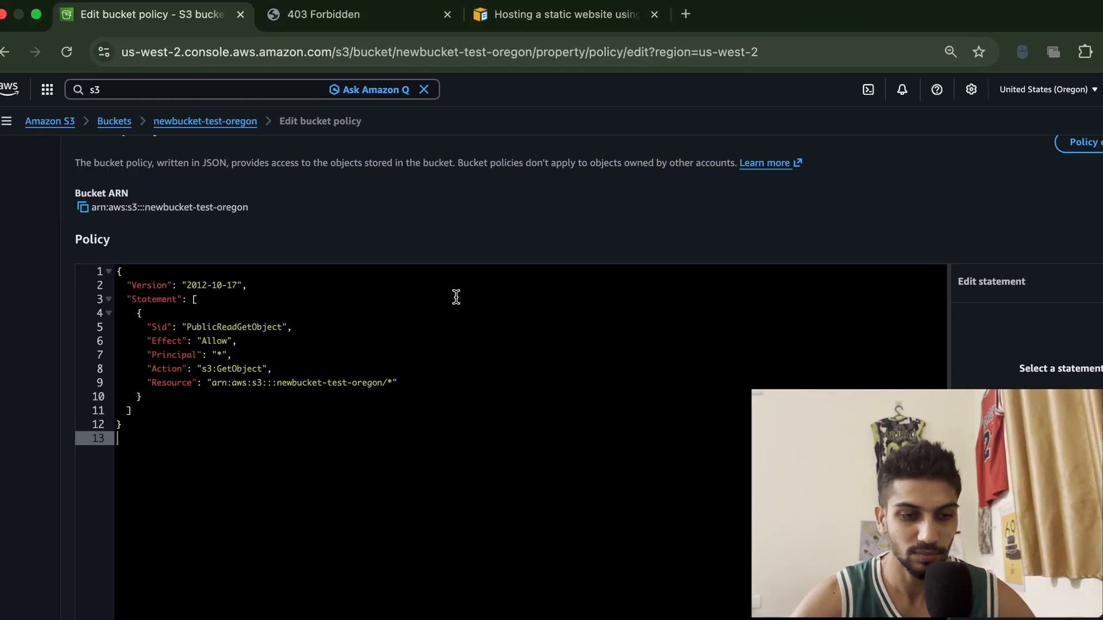
{"action": "scroll", "coordinate": [532, 475], "scroll_direction": "down", "scroll_amount": 3}
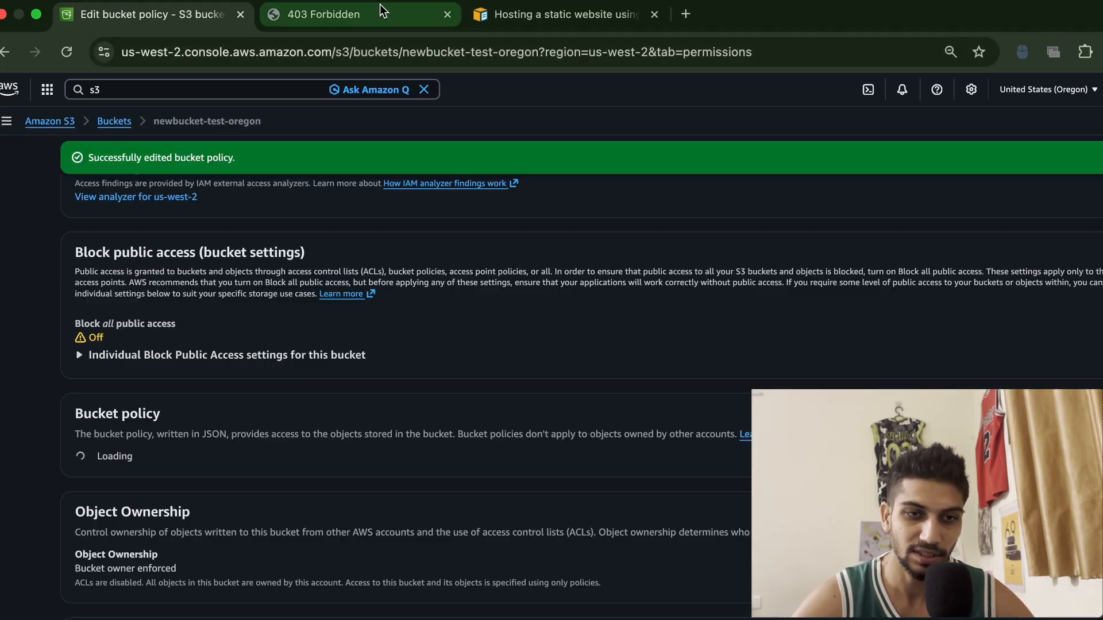
Reload the website endpoint tab to view the hosted Space Explorer site
{"action": "left_click", "coordinate": [381, 13]}
{"action": "left_click", "coordinate": [63, 51]}
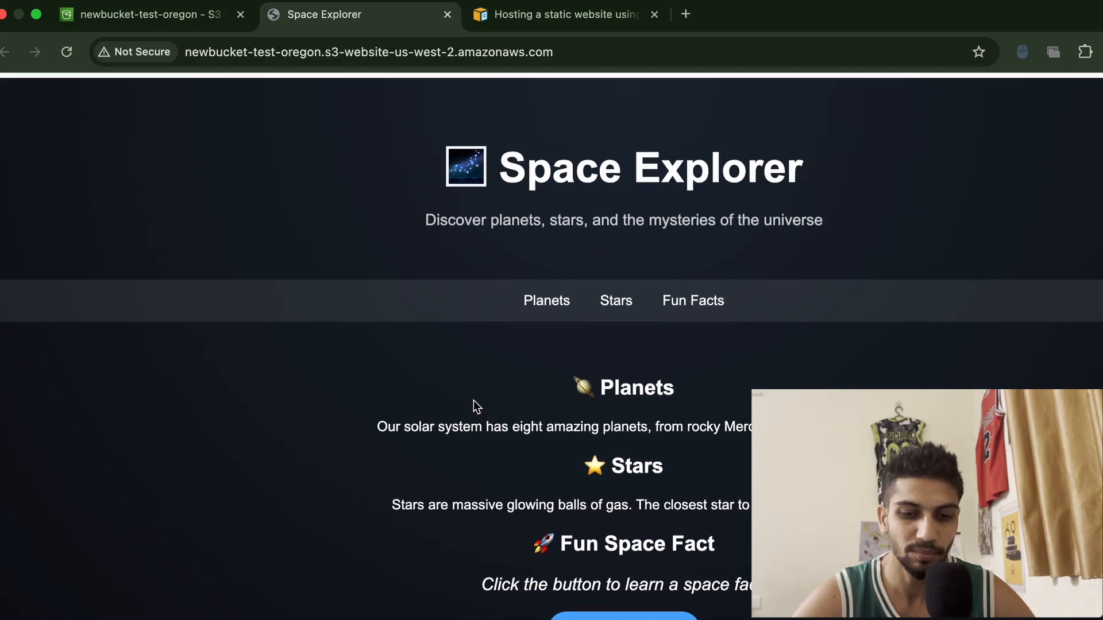
{"action": "left_click", "coordinate": [560, 50]}
{"action": "left_click", "coordinate": [347, 211]}
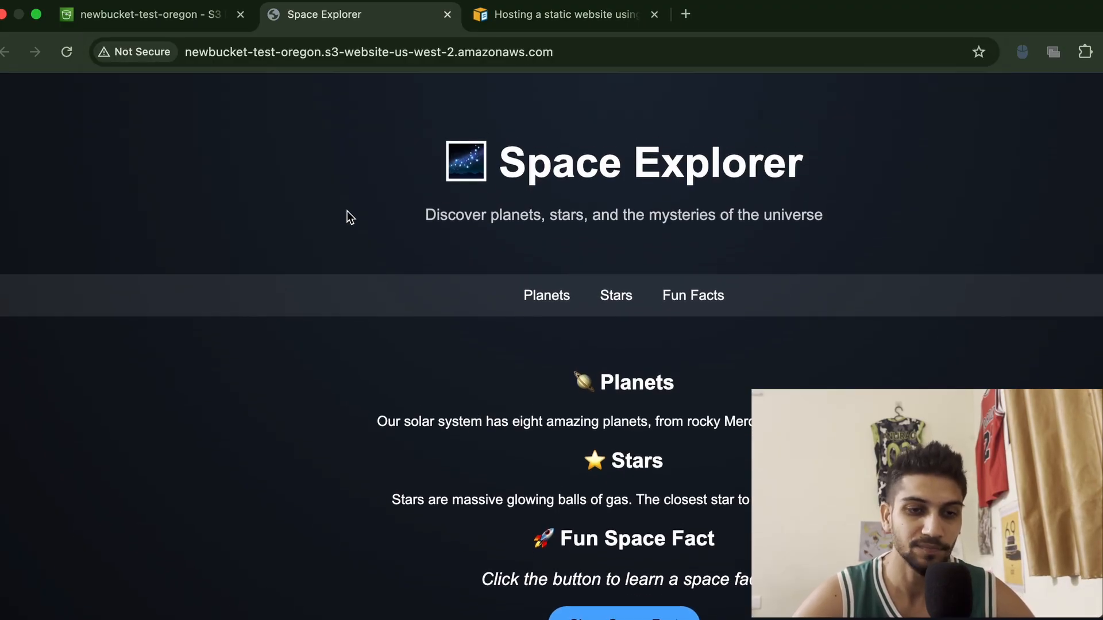
{"action": "left_click", "coordinate": [426, 52]}
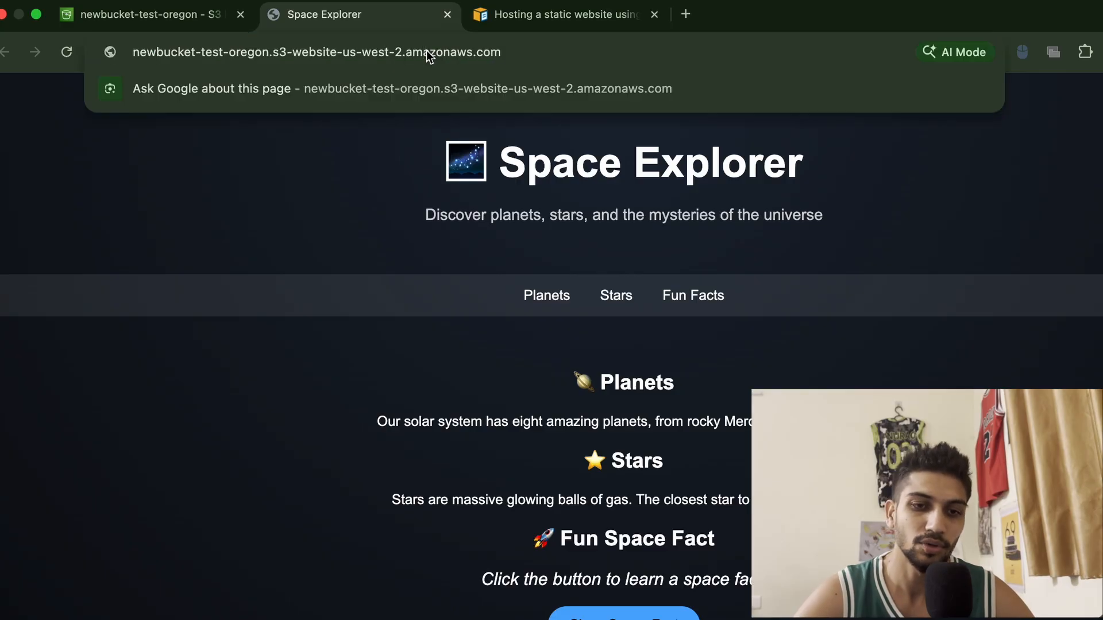
{"action": "left_click", "coordinate": [310, 138]}
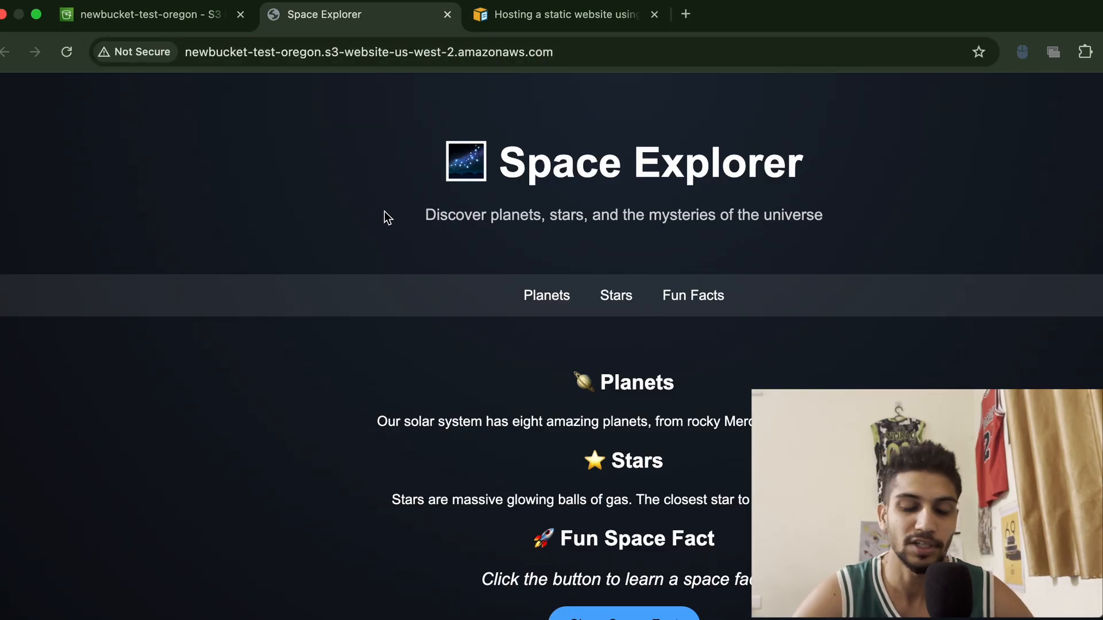
Return to the bucket's permissions page in the S3 console and review the saved bucket policy
{"action": "left_click", "coordinate": [175, 25]}
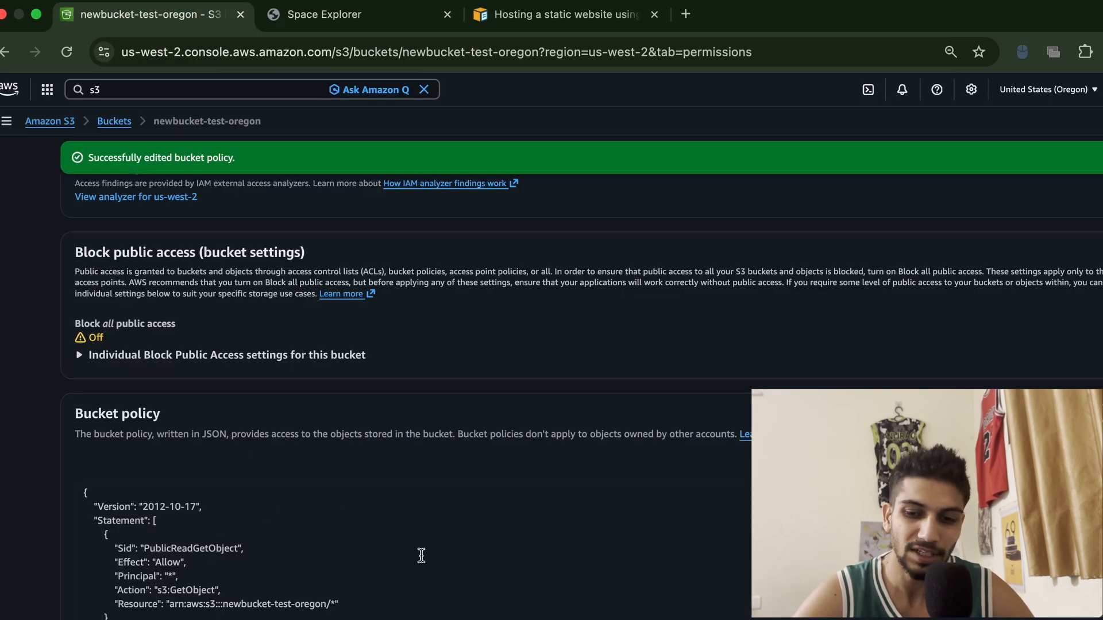
{"action": "scroll", "coordinate": [430, 396], "scroll_direction": "down", "scroll_amount": 7}
{"action": "scroll", "coordinate": [429, 396], "scroll_direction": "up", "scroll_amount": 9}
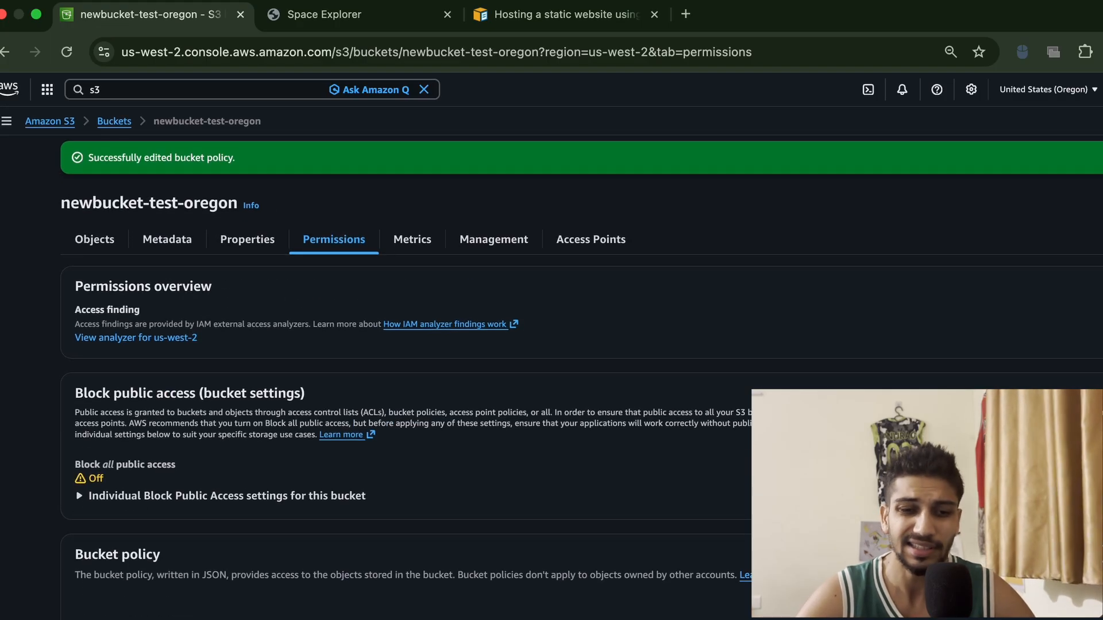
{"action": "scroll", "coordinate": [581, 381], "scroll_direction": "down", "scroll_amount": 1}
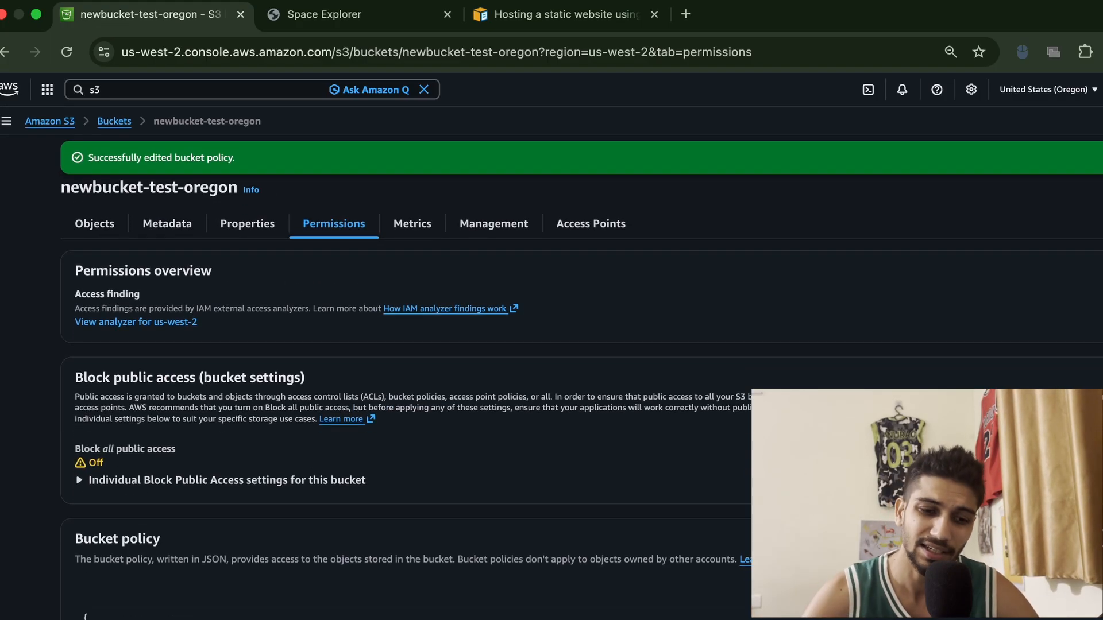
{"action": "scroll", "coordinate": [581, 403], "scroll_direction": "down", "scroll_amount": 5}
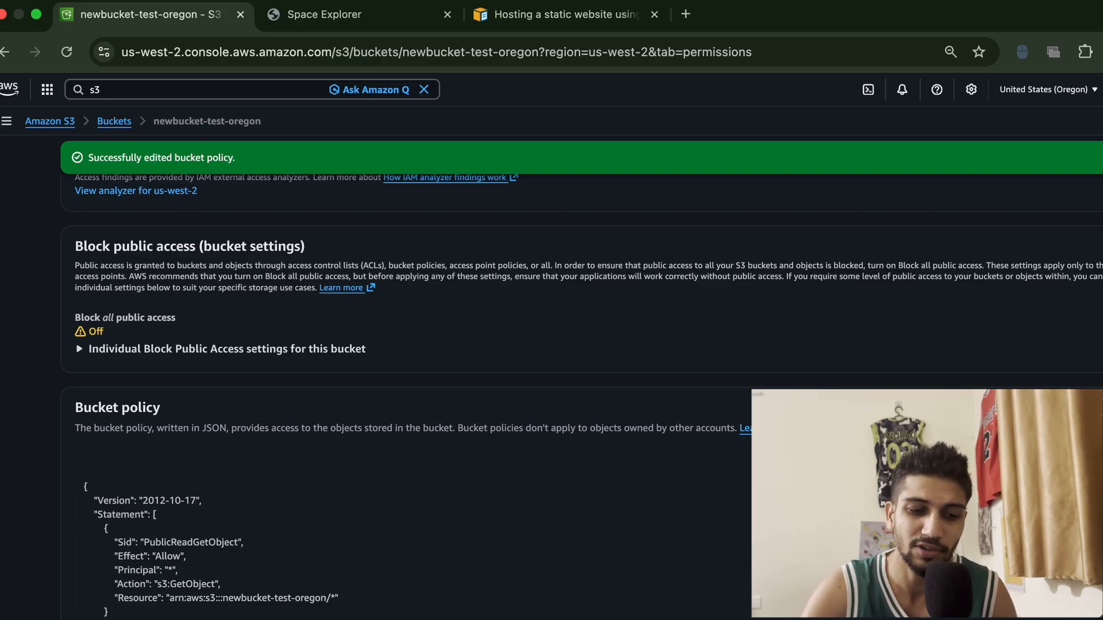
{"action": "scroll", "coordinate": [552, 361], "scroll_direction": "up", "scroll_amount": 3}
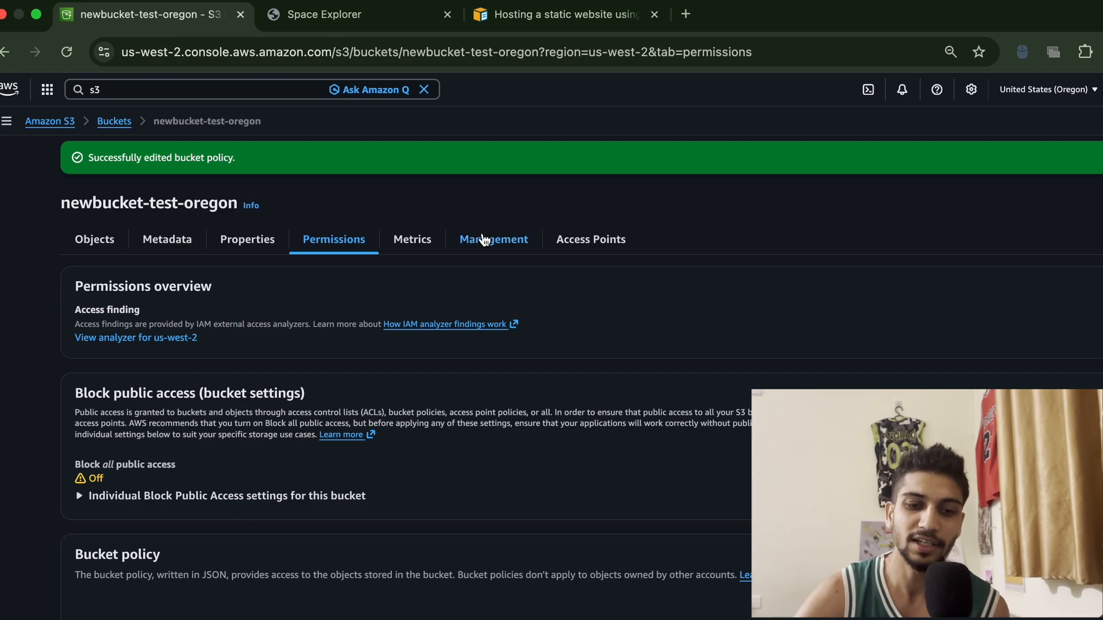
Start creating a lifecycle rule for the bucket named test, limited to objects with the prefix 12
{"action": "left_click", "coordinate": [482, 240]}
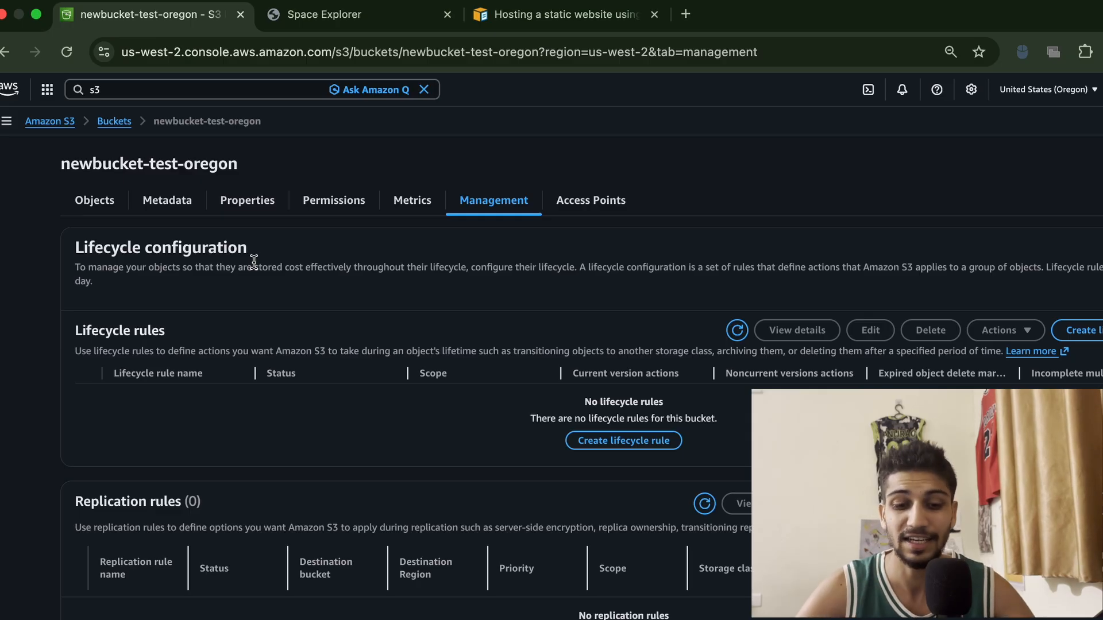
{"action": "left_click", "coordinate": [1088, 331]}
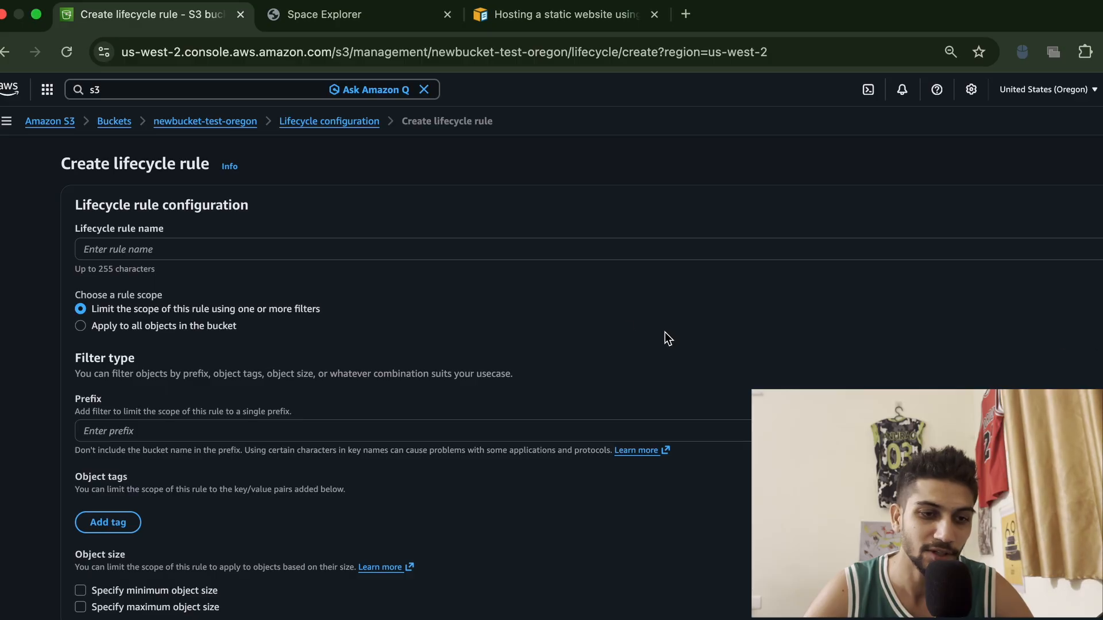
{"action": "left_click", "coordinate": [363, 248]}
{"action": "type", "text": "test"}
{"action": "scroll", "coordinate": [167, 357], "scroll_direction": "down", "scroll_amount": 1}
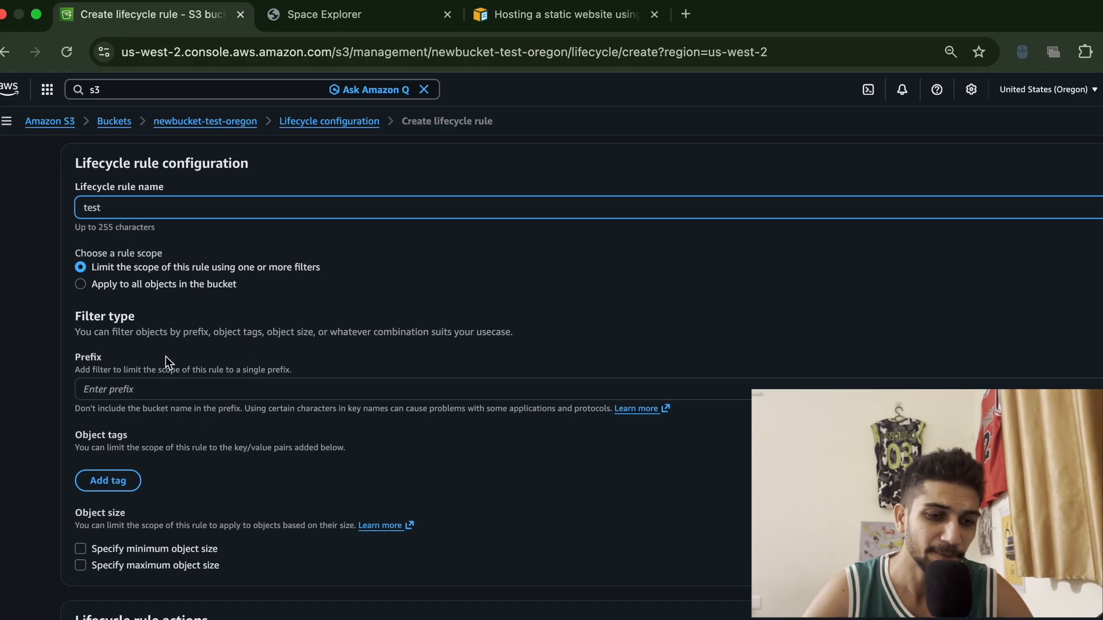
{"action": "left_click", "coordinate": [151, 389]}
{"action": "type", "text": "12"}
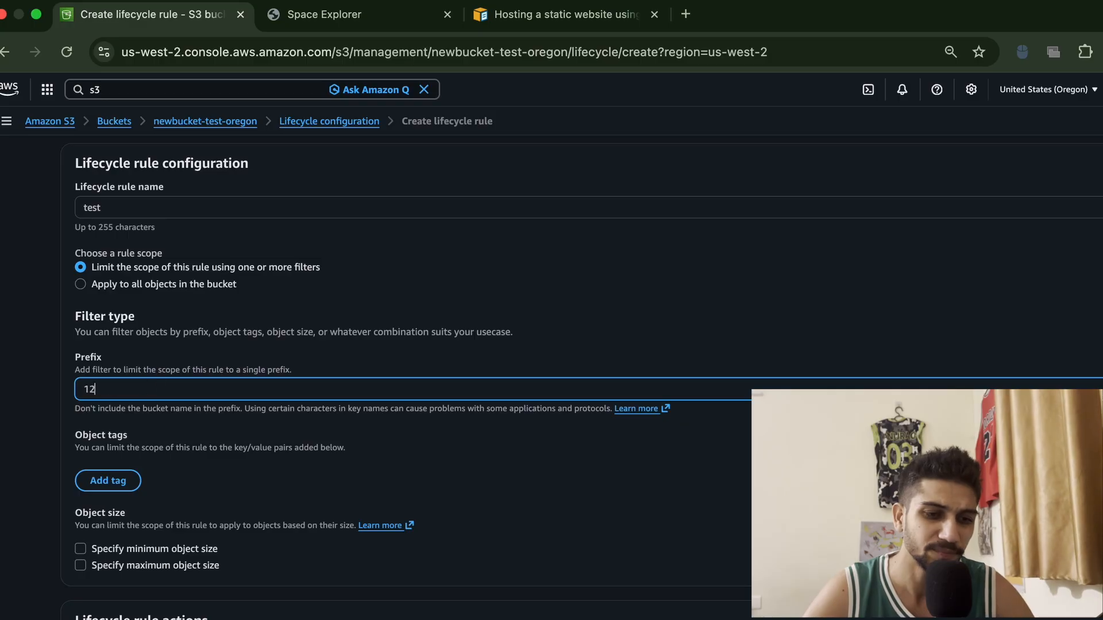
Enable transitioning current versions of objects between storage classes and acknowledge the per-request transition cost
{"action": "scroll", "coordinate": [343, 565], "scroll_direction": "down", "scroll_amount": 4}
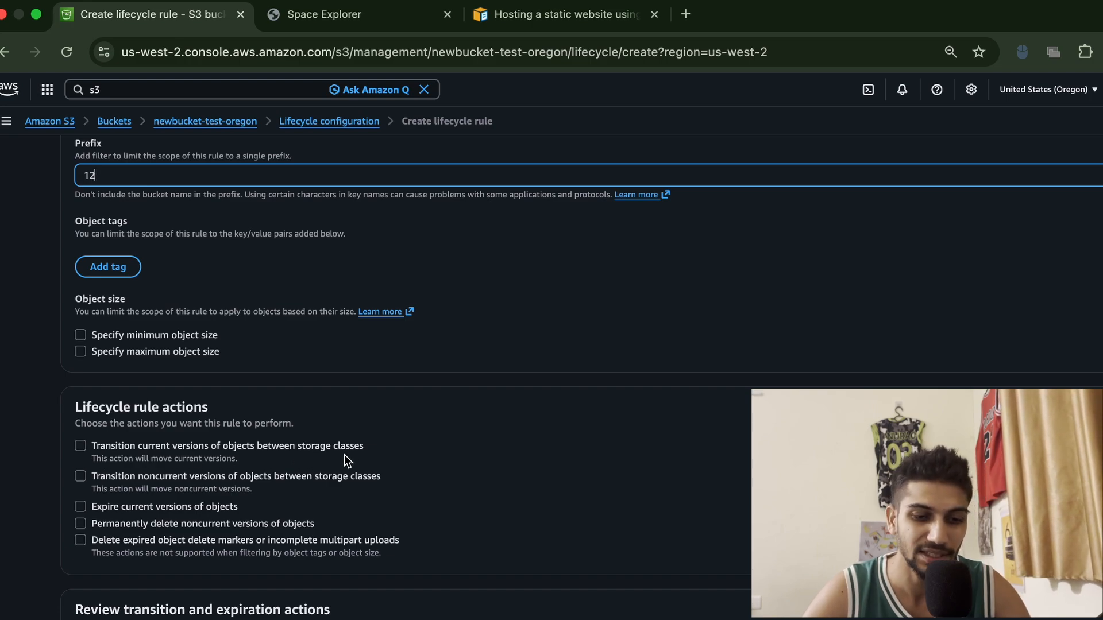
{"action": "left_click", "coordinate": [81, 446]}
{"action": "scroll", "coordinate": [319, 508], "scroll_direction": "down", "scroll_amount": 2}
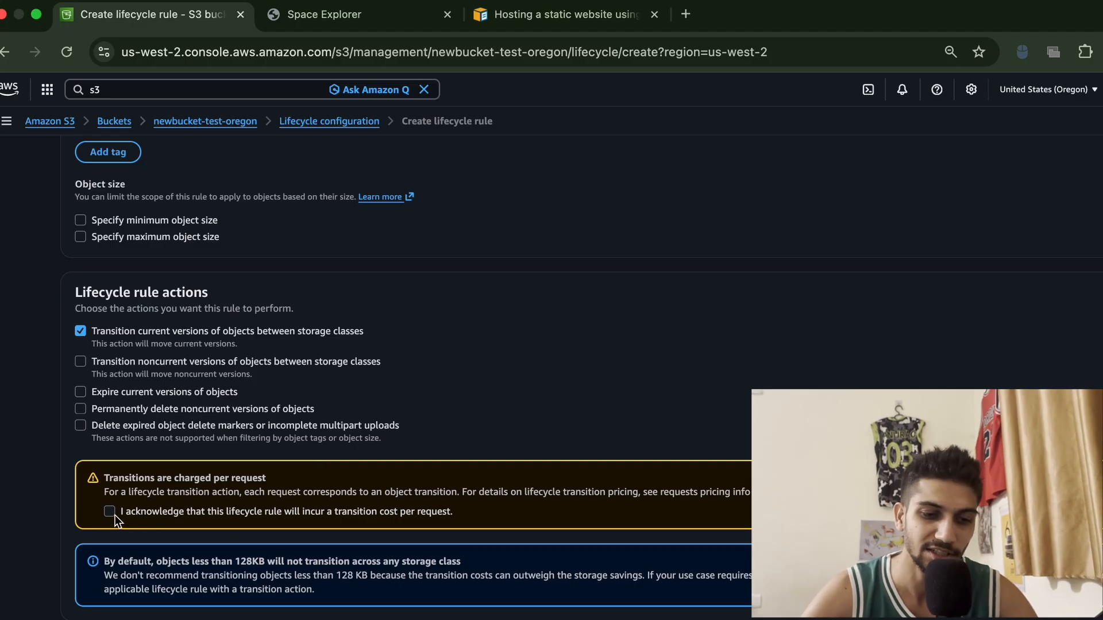
{"action": "scroll", "coordinate": [322, 523], "scroll_direction": "down", "scroll_amount": 3}
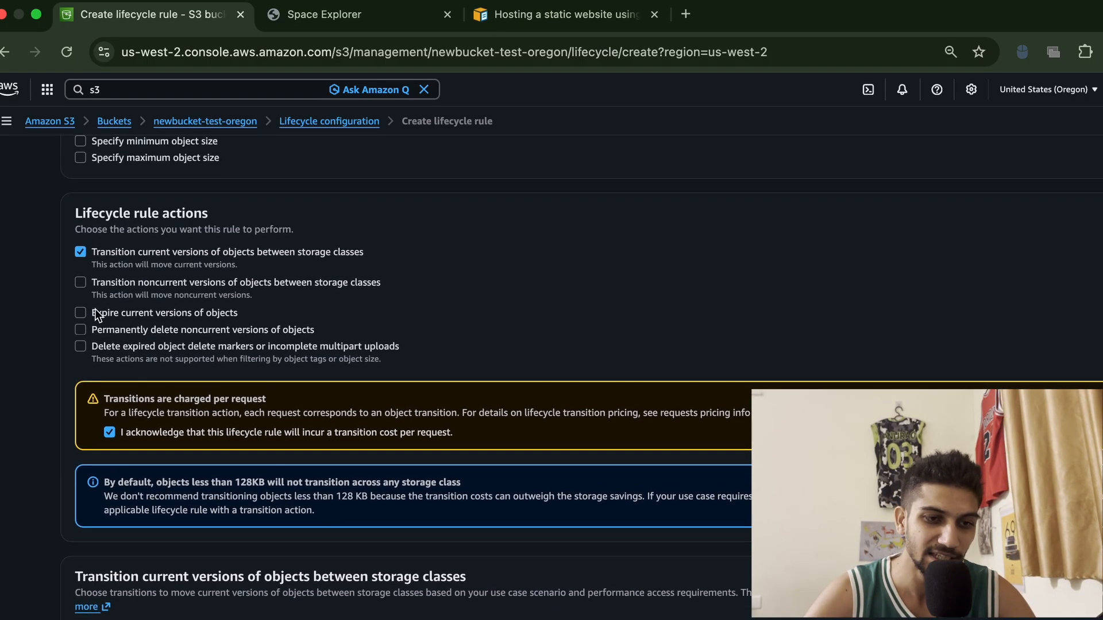
{"action": "scroll", "coordinate": [85, 242], "scroll_direction": "up", "scroll_amount": 4}
{"action": "scroll", "coordinate": [90, 220], "scroll_direction": "up", "scroll_amount": 5}
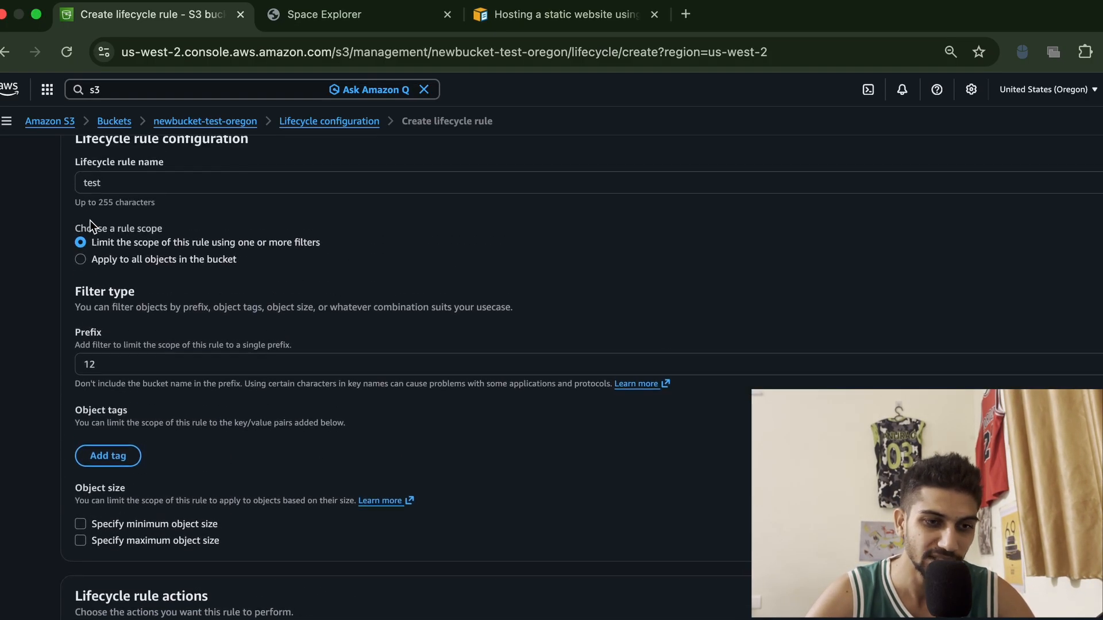
{"action": "scroll", "coordinate": [107, 368], "scroll_direction": "down", "scroll_amount": 5}
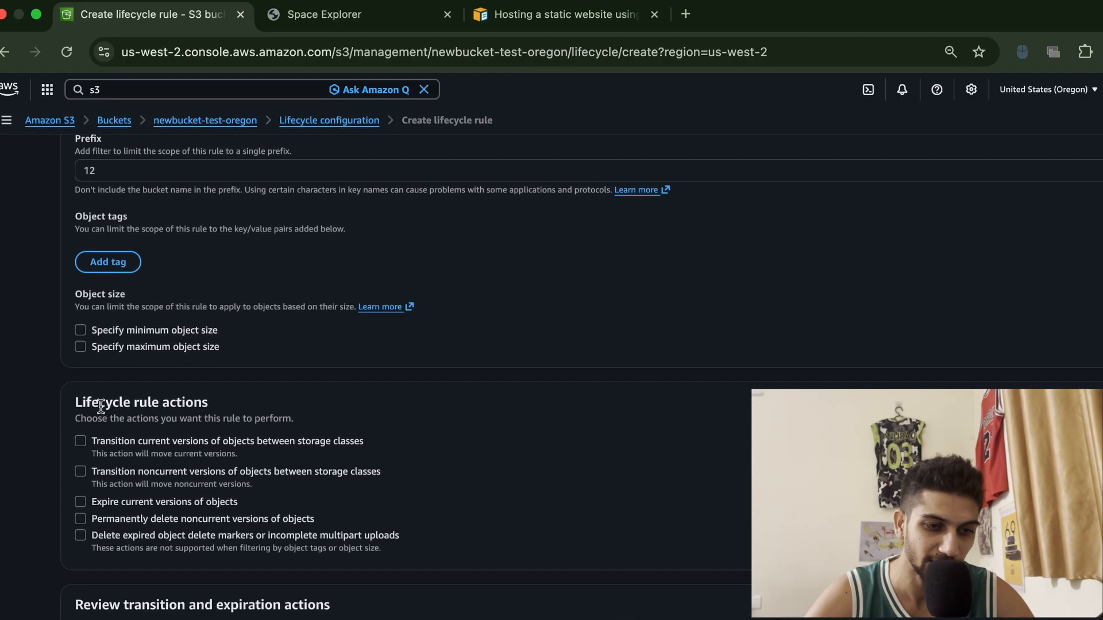
{"action": "left_click", "coordinate": [81, 442]}
{"action": "scroll", "coordinate": [92, 437], "scroll_direction": "down", "scroll_amount": 4}
{"action": "left_click", "coordinate": [109, 428]}
{"action": "scroll", "coordinate": [111, 426], "scroll_direction": "down", "scroll_amount": 5}
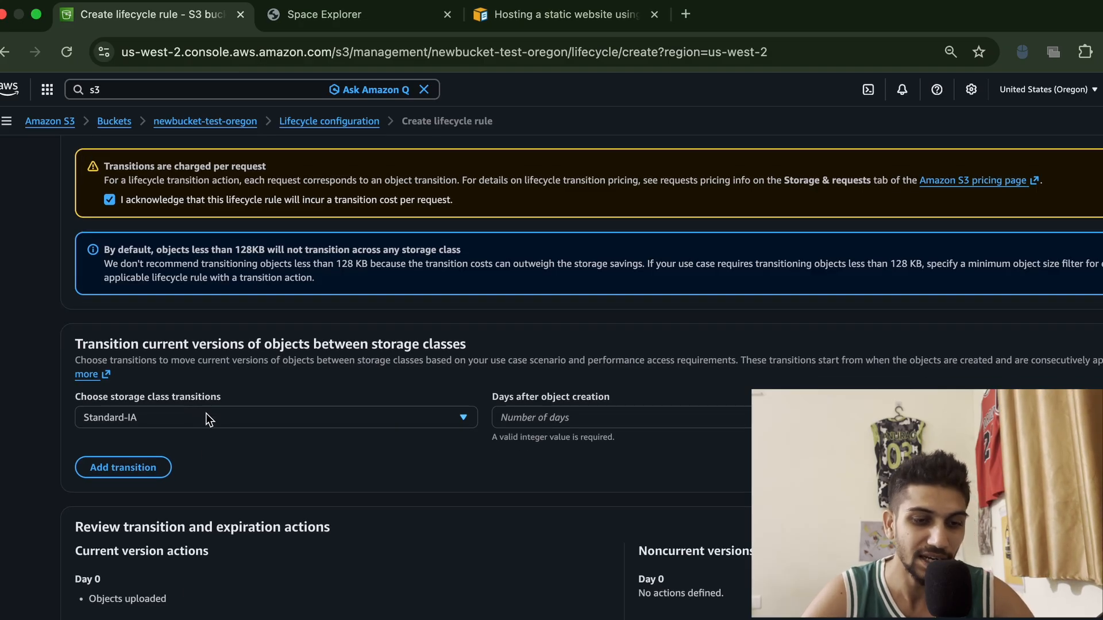
Set the transition to Standard-IA at 50 days after object creation
{"action": "left_click", "coordinate": [168, 424]}
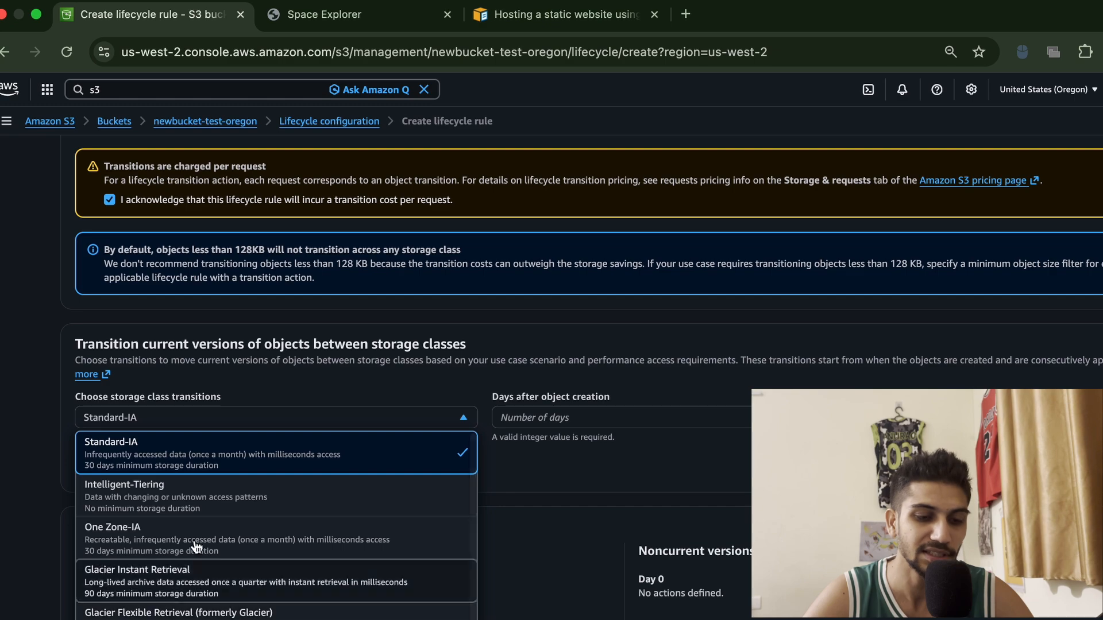
{"action": "left_click", "coordinate": [239, 457]}
{"action": "left_click", "coordinate": [571, 413]}
{"action": "type", "text": "50"}
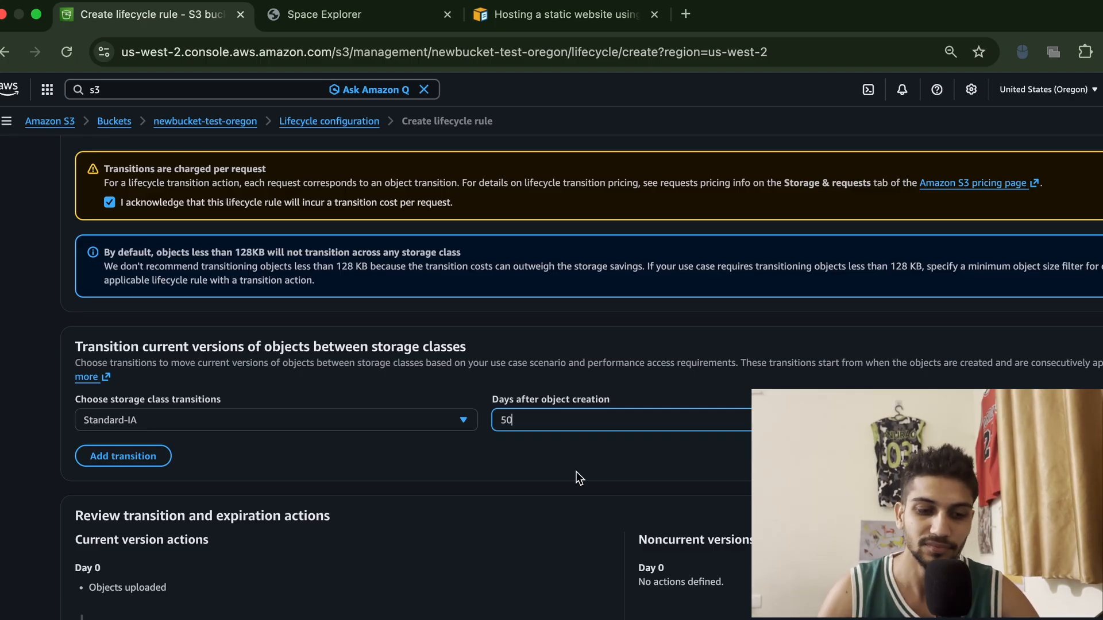
Enable expiring current versions of objects and set the expiration to 20 days after object creation
{"action": "scroll", "coordinate": [576, 472], "scroll_direction": "up", "scroll_amount": 3}
{"action": "scroll", "coordinate": [577, 471], "scroll_direction": "up", "scroll_amount": 4}
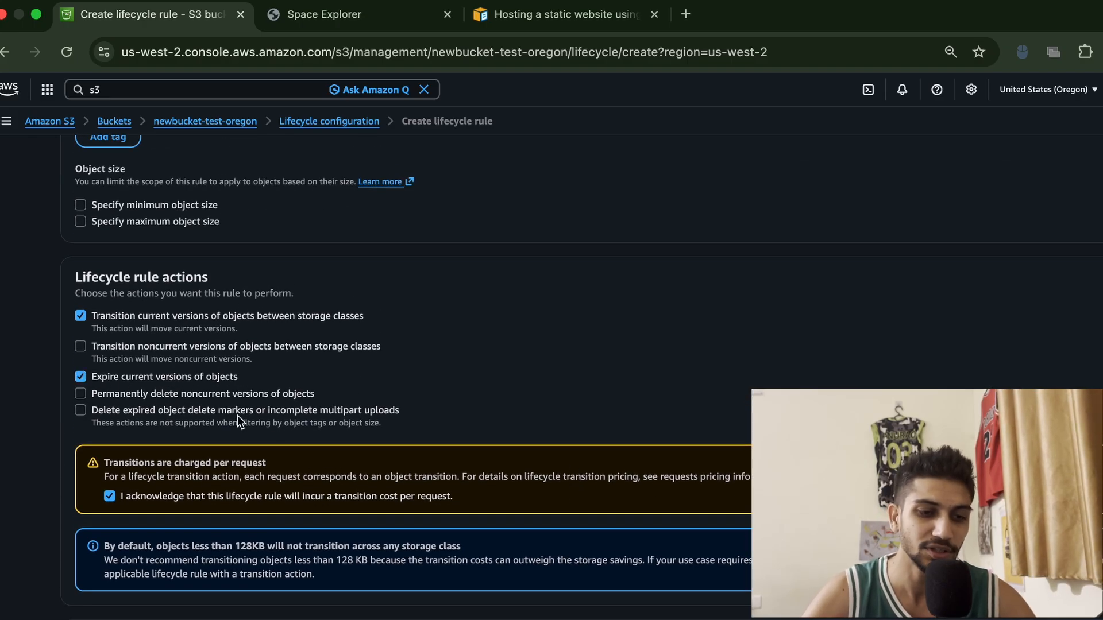
{"action": "scroll", "coordinate": [254, 434], "scroll_direction": "down", "scroll_amount": 7}
{"action": "scroll", "coordinate": [253, 435], "scroll_direction": "down", "scroll_amount": 2}
{"action": "left_click", "coordinate": [186, 478]}
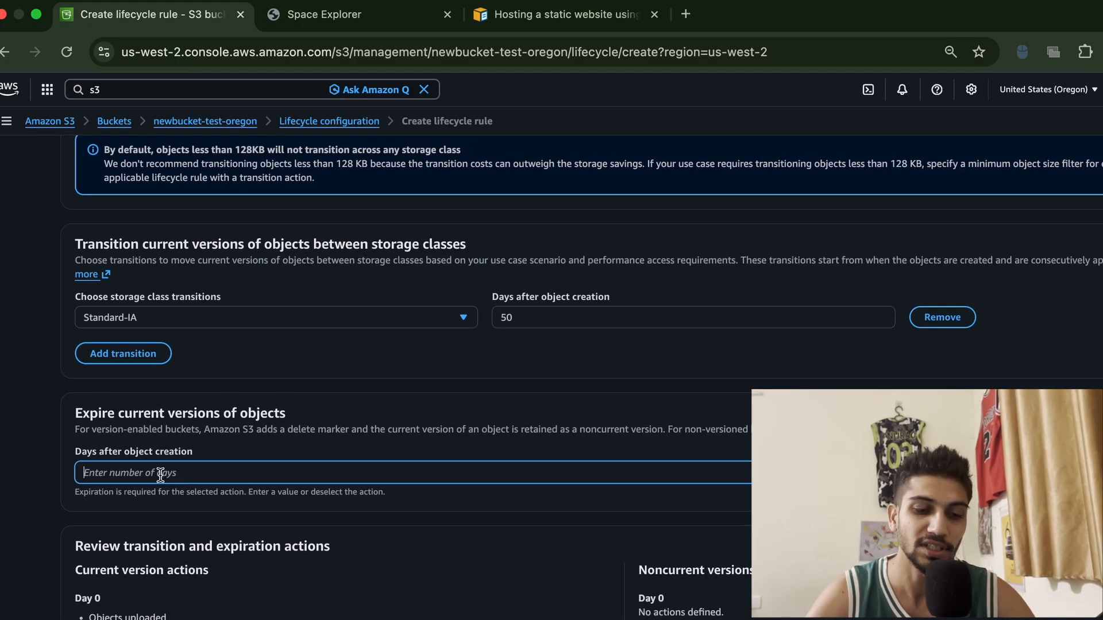
{"action": "type", "text": "20"}
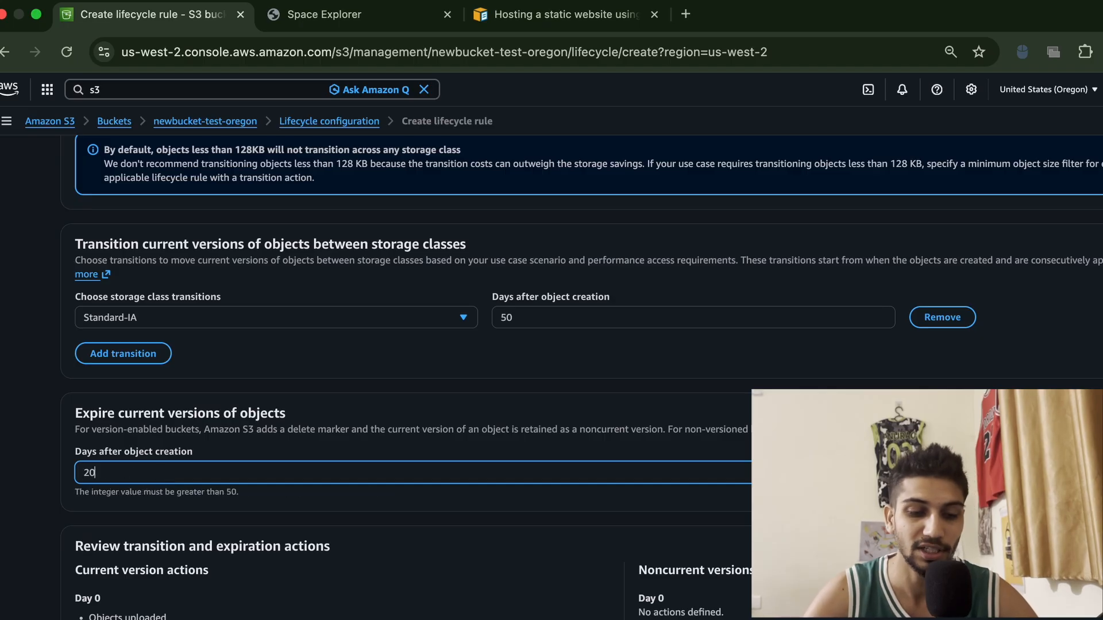
Enable the action to delete expired object delete markers or incomplete multipart uploads
{"action": "scroll", "coordinate": [161, 474], "scroll_direction": "up", "scroll_amount": 5}
{"action": "scroll", "coordinate": [581, 377], "scroll_direction": "up", "scroll_amount": 2}
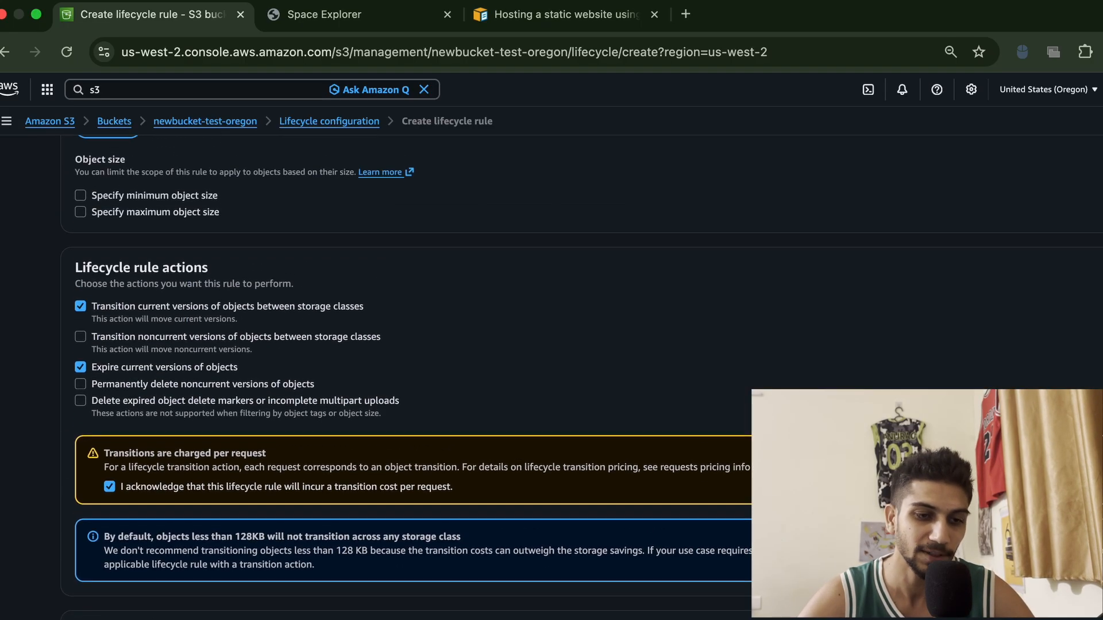
{"action": "left_click", "coordinate": [77, 399]}
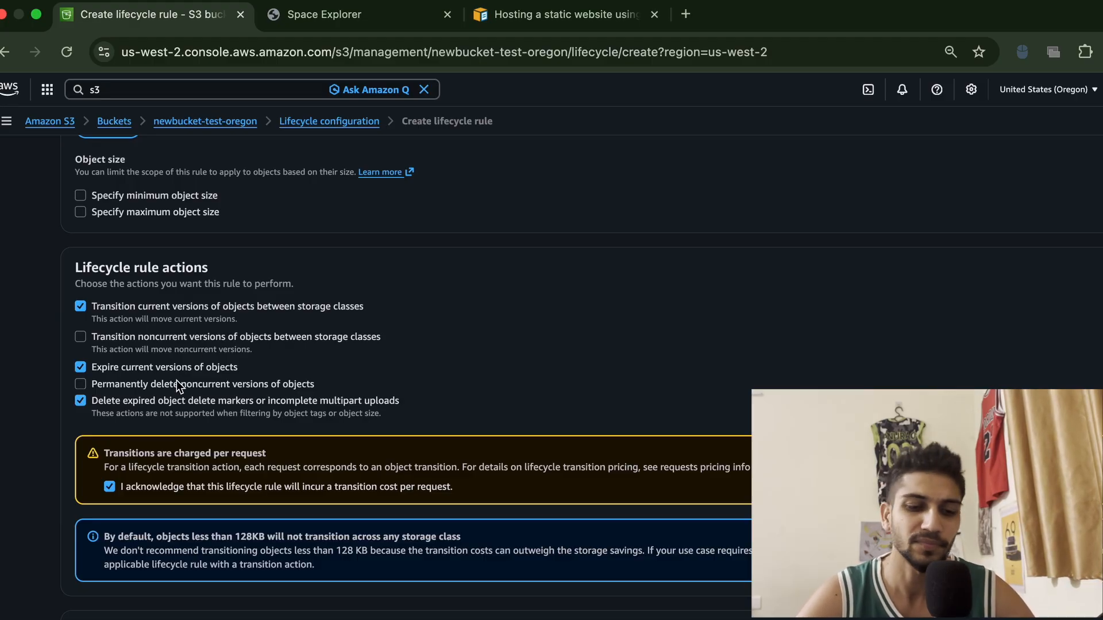
{"action": "scroll", "coordinate": [177, 382], "scroll_direction": "down", "scroll_amount": 1}
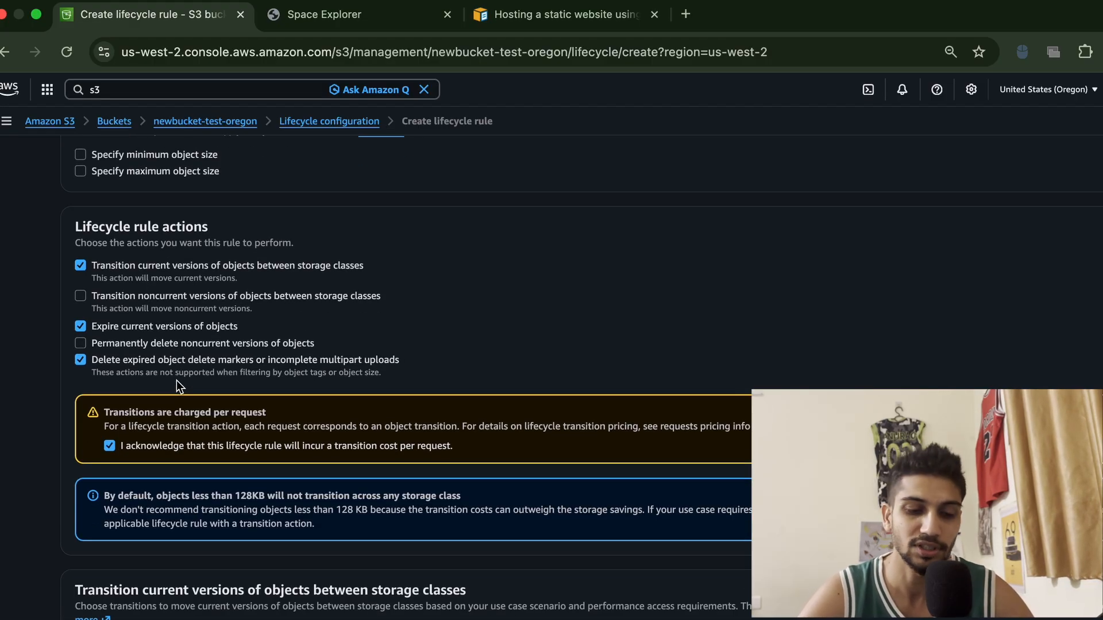
{"action": "scroll", "coordinate": [176, 381], "scroll_direction": "down", "scroll_amount": 12}
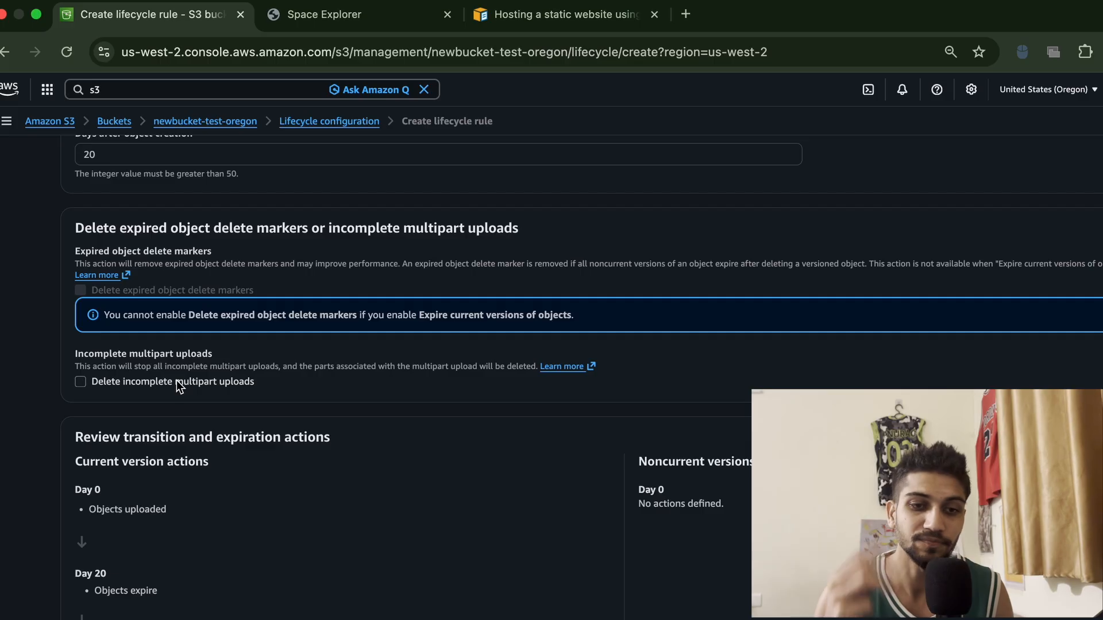
{"action": "scroll", "coordinate": [177, 380], "scroll_direction": "up", "scroll_amount": 15}
{"action": "scroll", "coordinate": [177, 381], "scroll_direction": "up", "scroll_amount": 3}
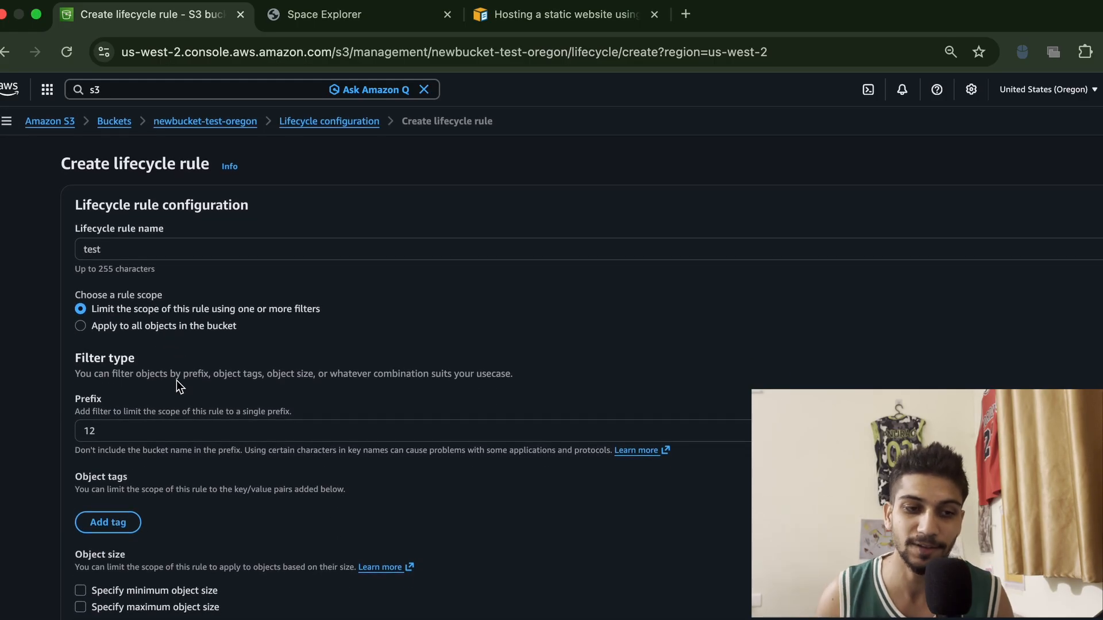